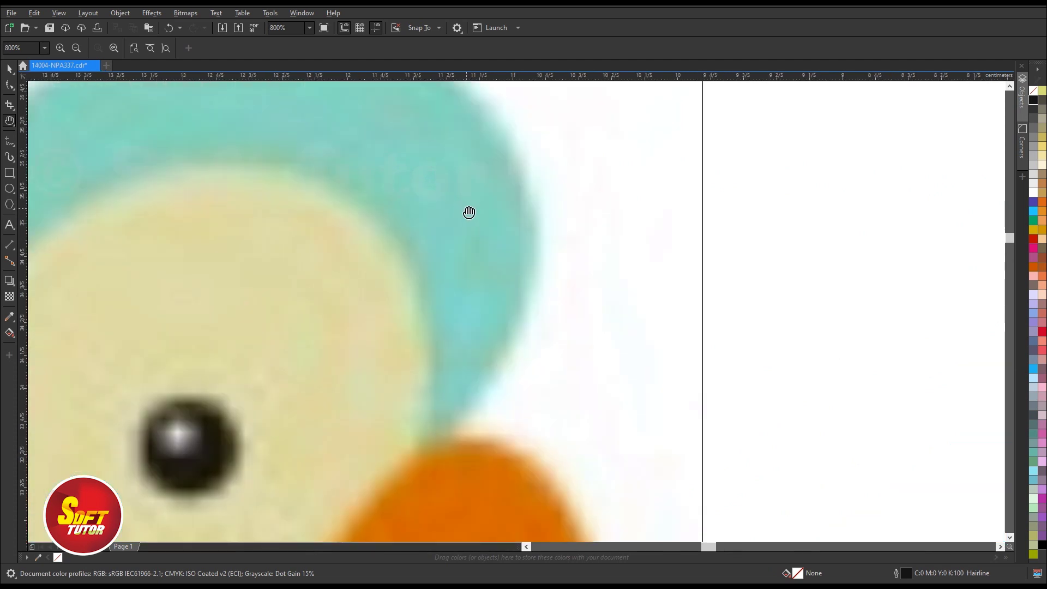
- Examine the bitmap parrot's head, crest feathers, eye and beak up close to judge the sharpness of its edges
scroll(436, 210, down, 3)
scroll(414, 205, up, 2)
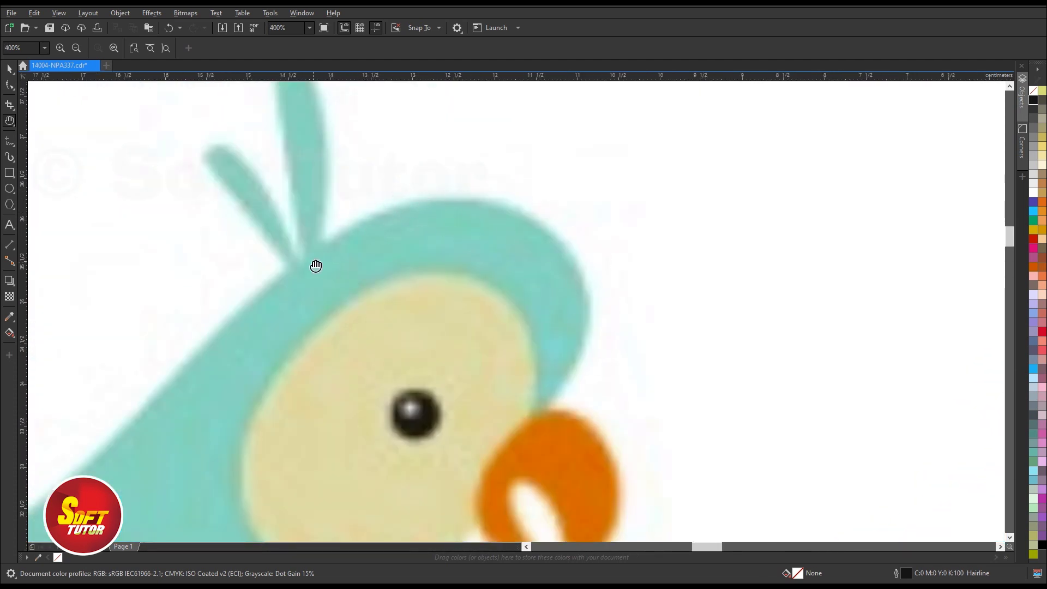
scroll(477, 218, up, 2)
mouse_move(302, 276)
mouse_down()
mouse_move(522, 262)
mouse_move(346, 213)
mouse_up()
drag(358, 249, 371, 310)
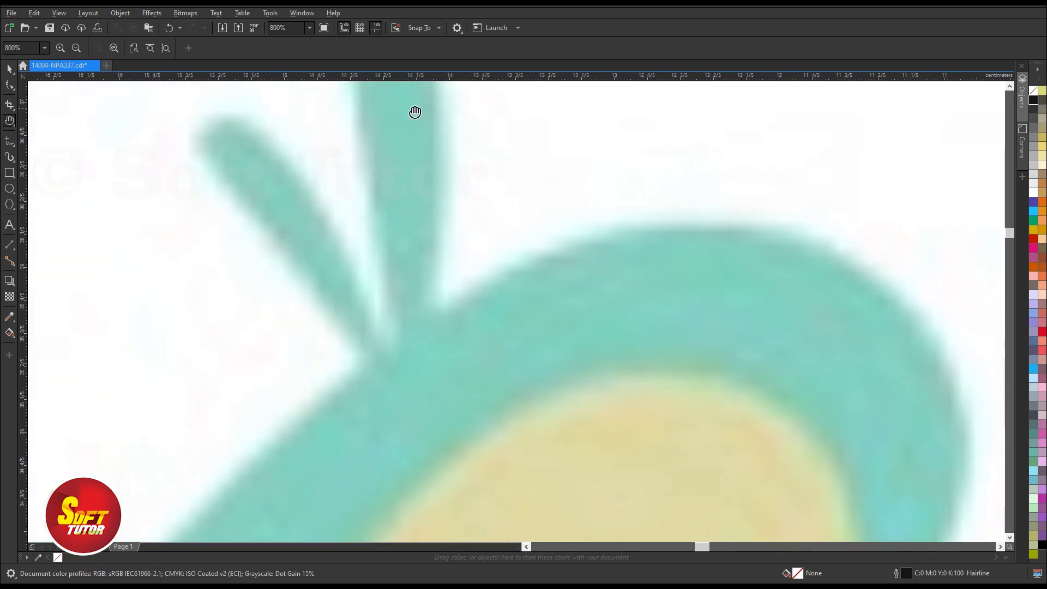
drag(594, 527, 475, 153)
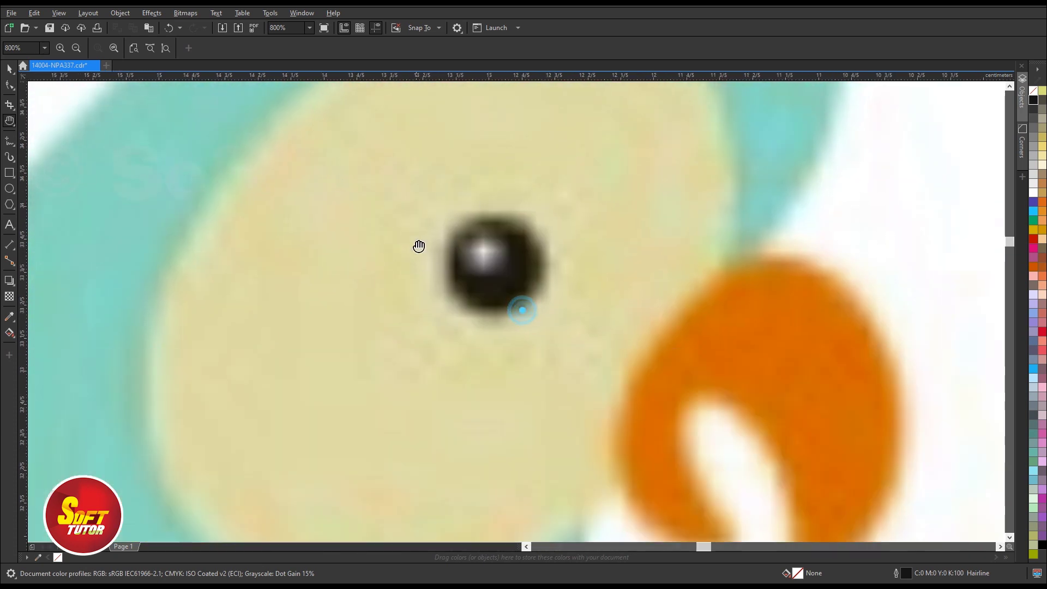
scroll(467, 246, down, 2)
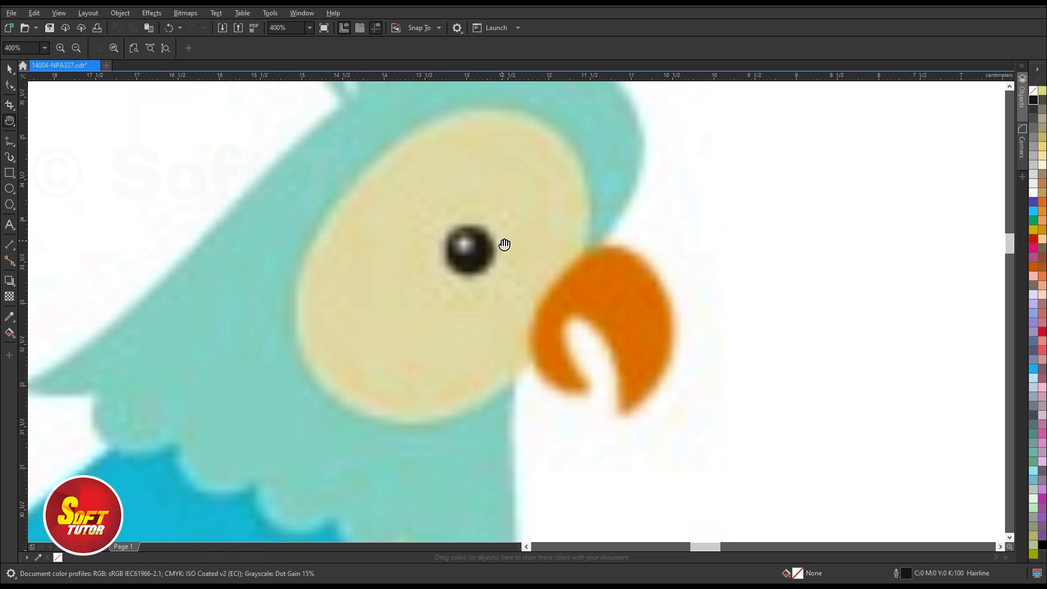
scroll(504, 245, down, 5)
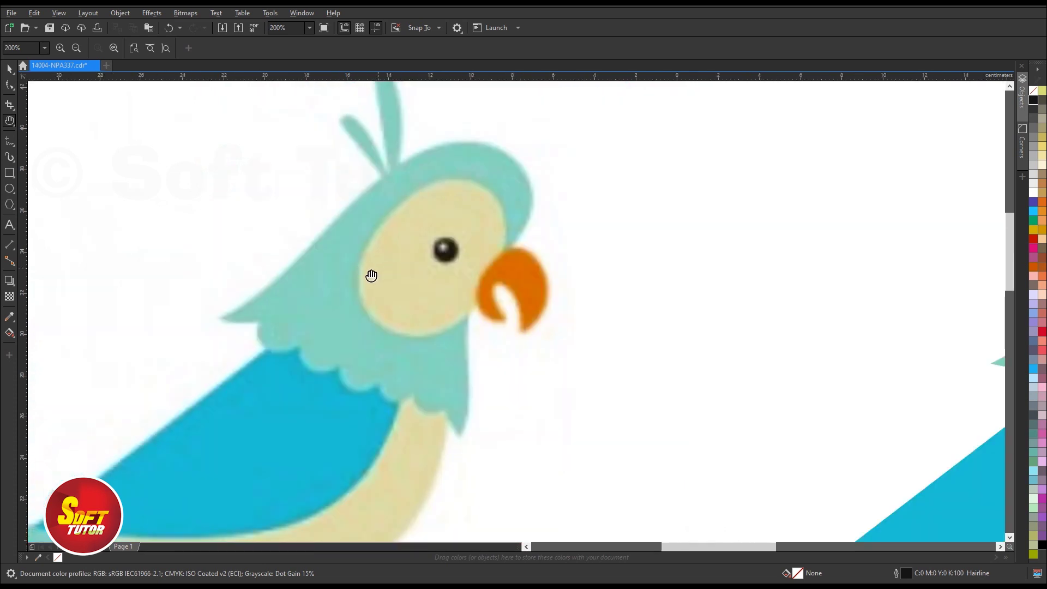
drag(666, 339, 530, 379)
- Inspect the vector parrot's head and the teal outline edge at extreme magnification
scroll(590, 155, up, 5)
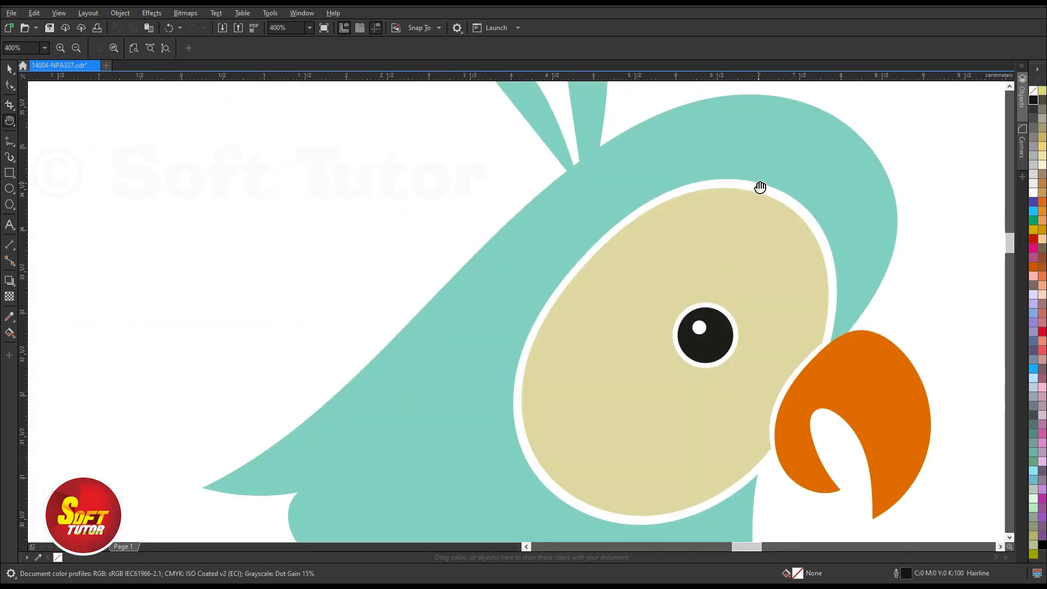
scroll(584, 293, up, 6)
scroll(571, 252, up, 7)
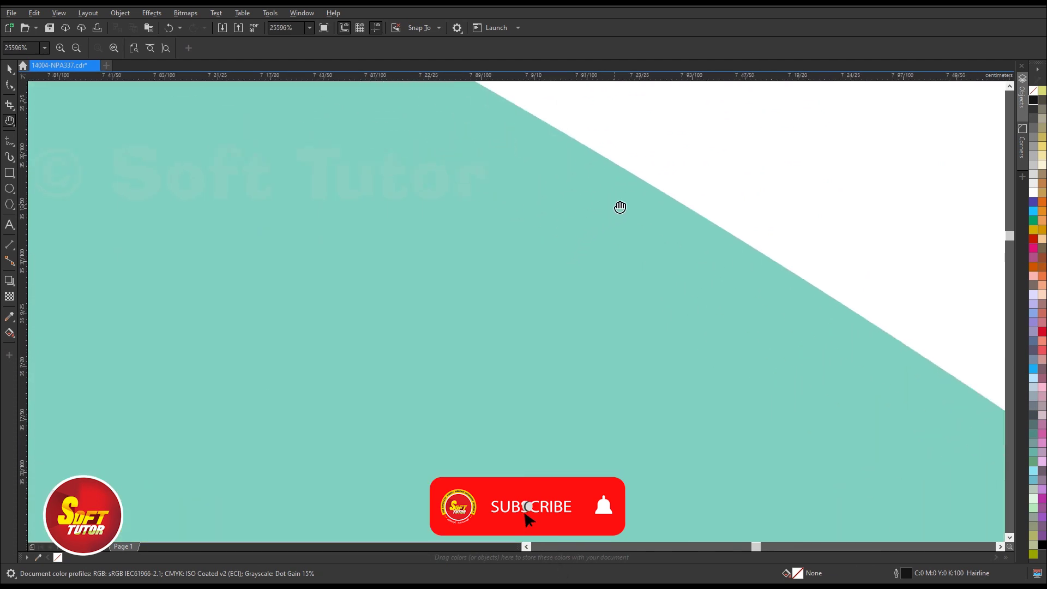
scroll(479, 322, down, 9)
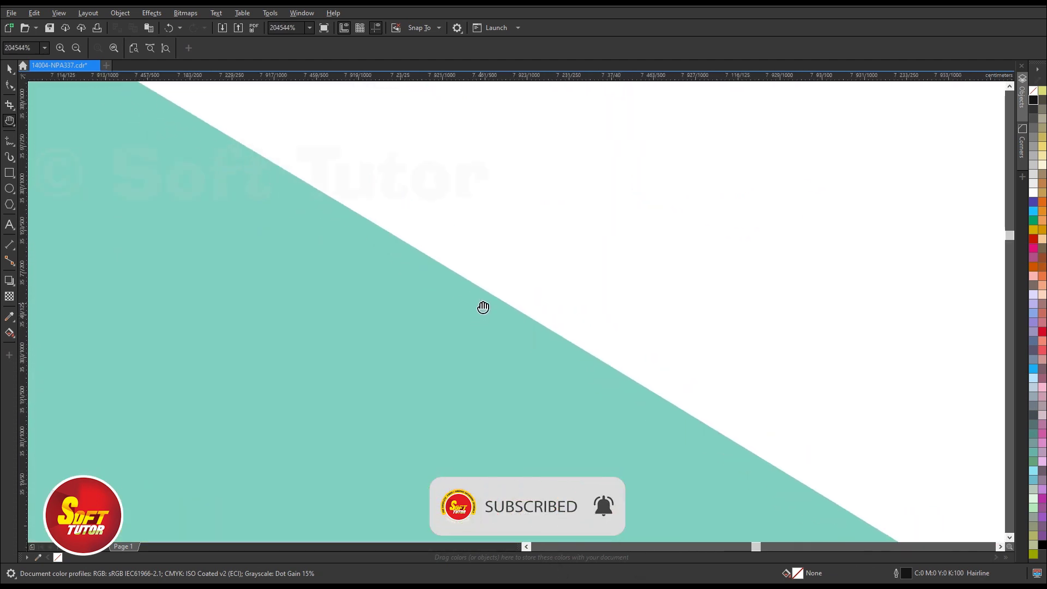
drag(495, 340, 623, 190)
scroll(562, 355, down, 4)
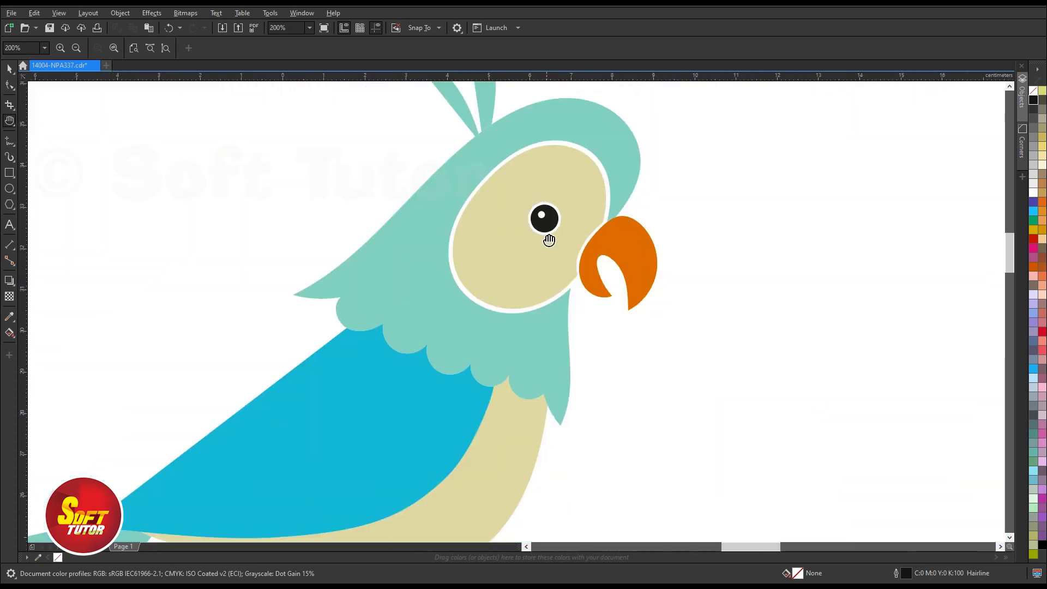
drag(474, 248, 684, 286)
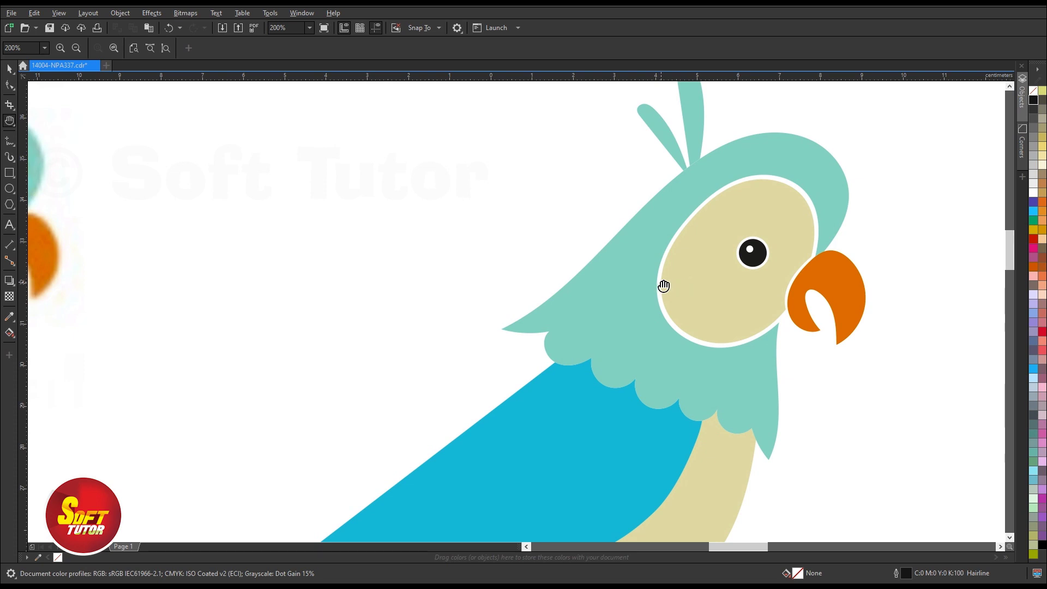
scroll(663, 286, down, 1)
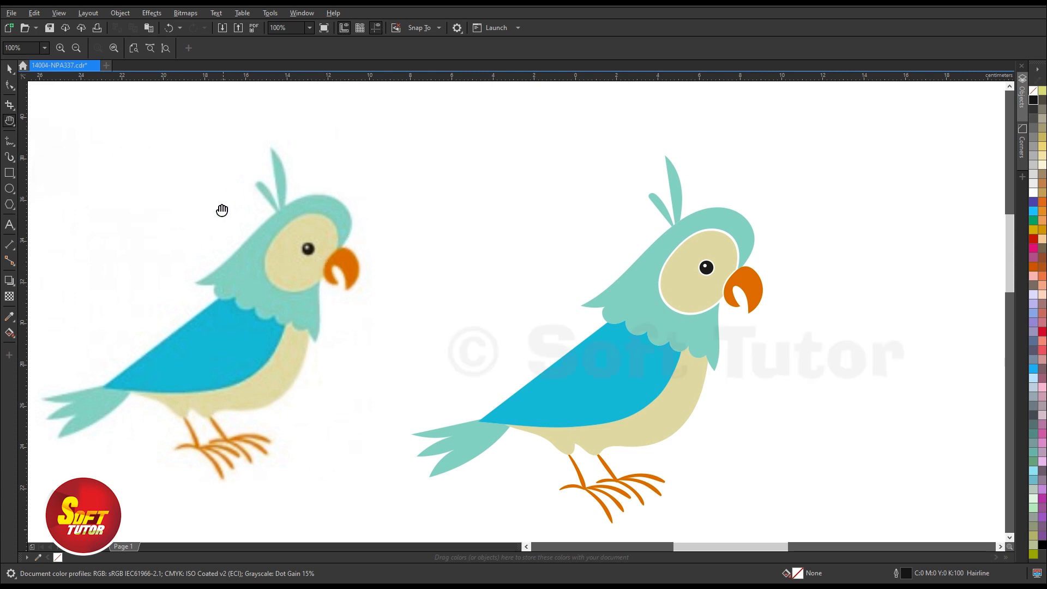
- Compare the bitmap parrot and the vector parrot side by side
drag(329, 321, 367, 334)
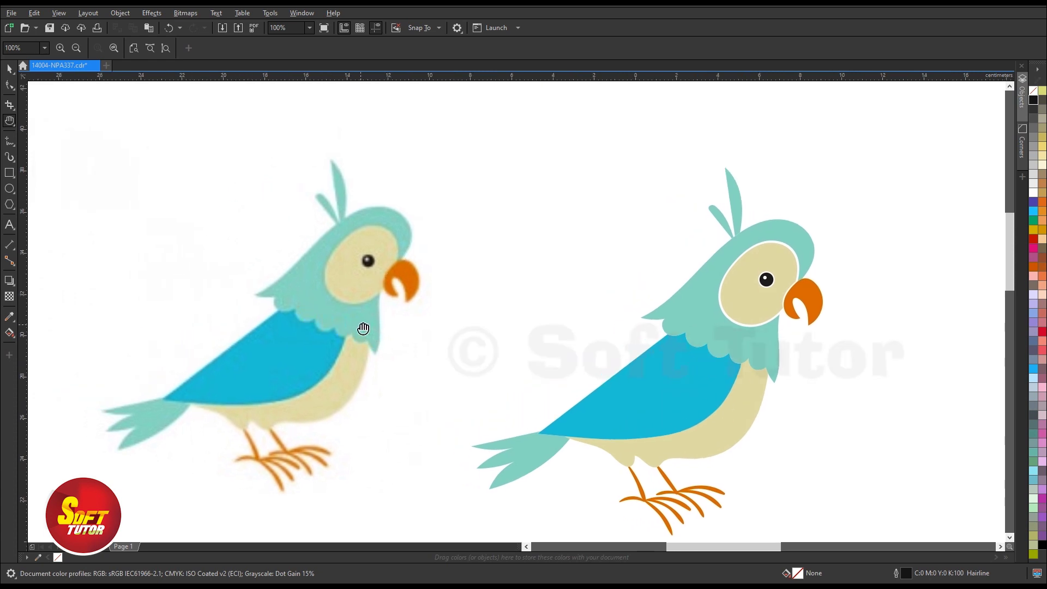
drag(458, 372, 424, 334)
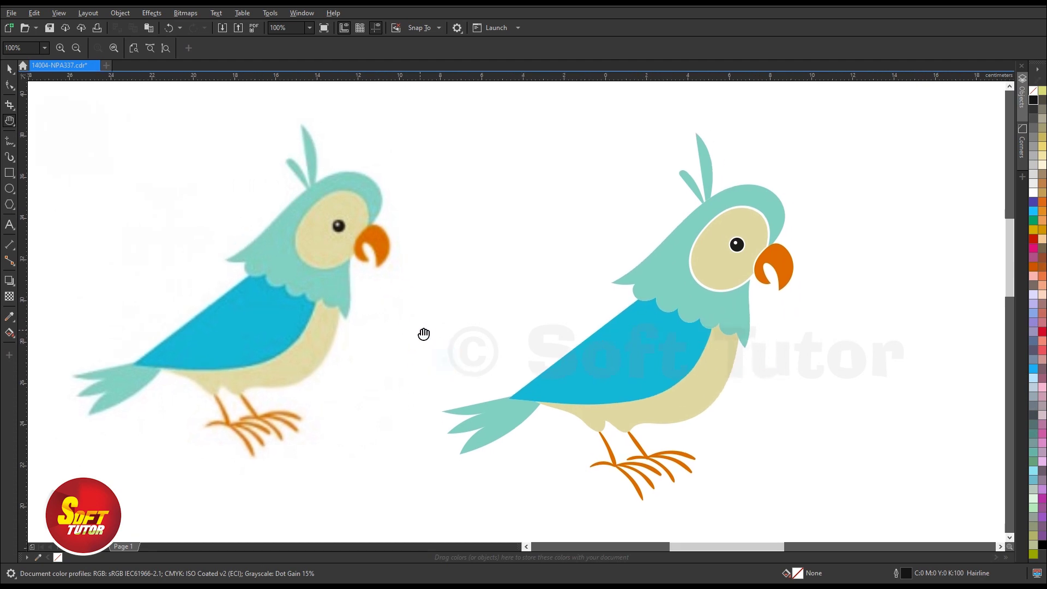
drag(330, 260, 414, 263)
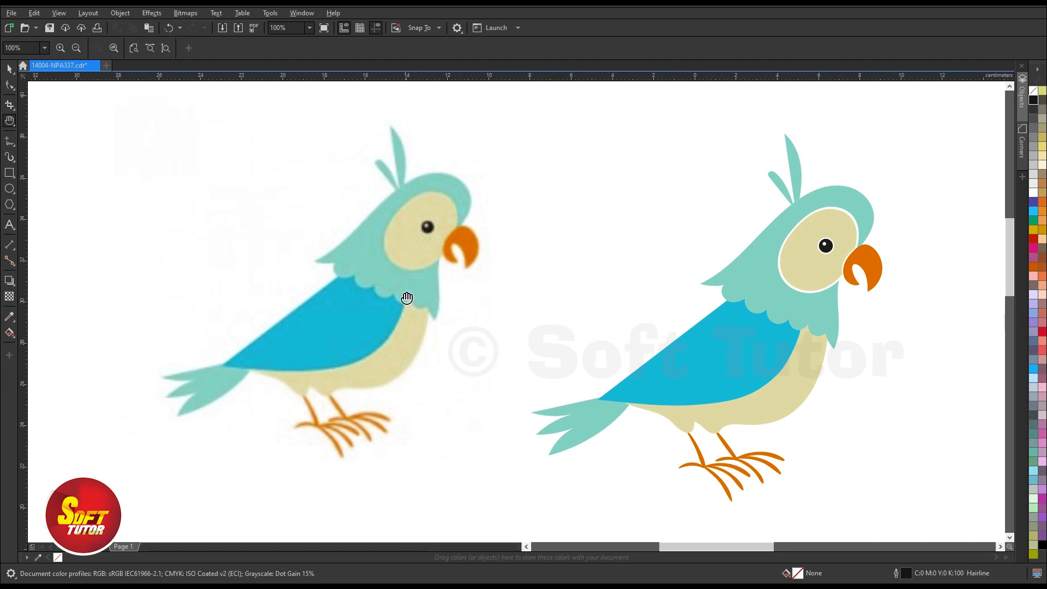
key(space)
drag(800, 279, 677, 260)
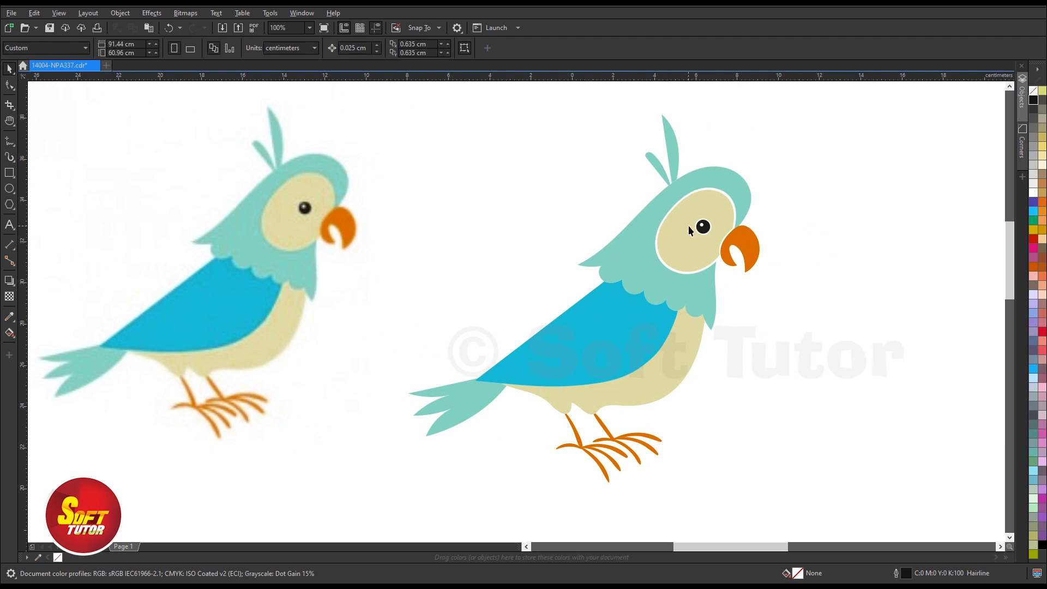
drag(690, 209, 715, 202)
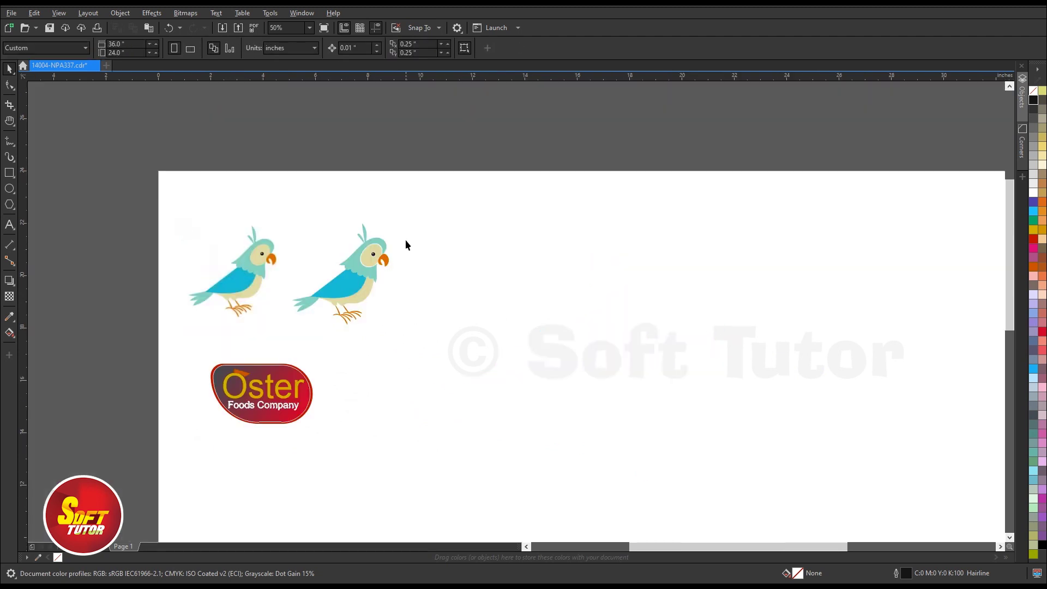
scroll(404, 240, up, 2)
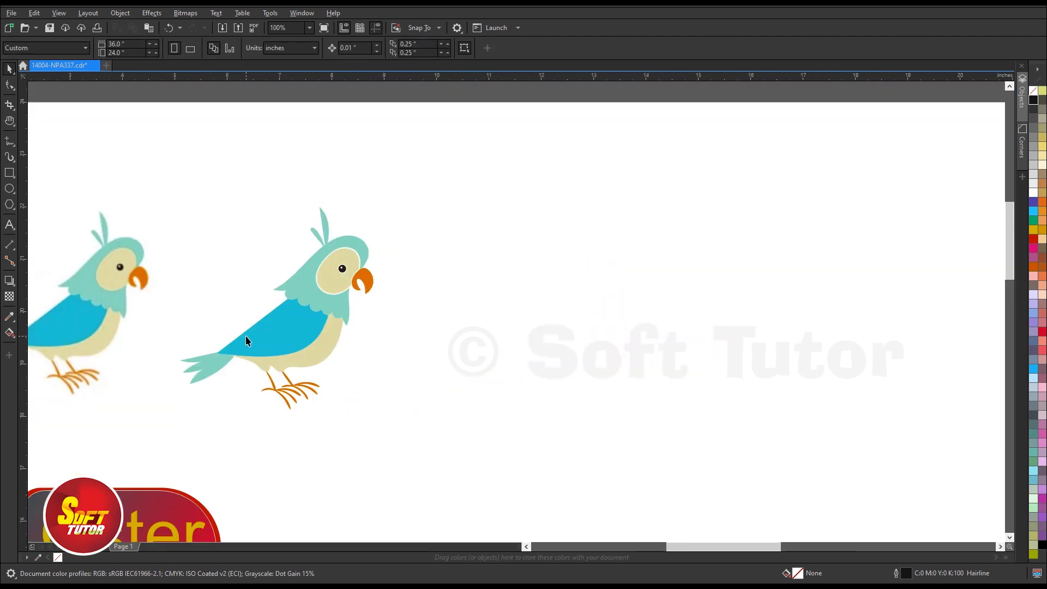
scroll(246, 335, up, 2)
key(space)
drag(356, 271, 480, 297)
scroll(468, 292, down, 2)
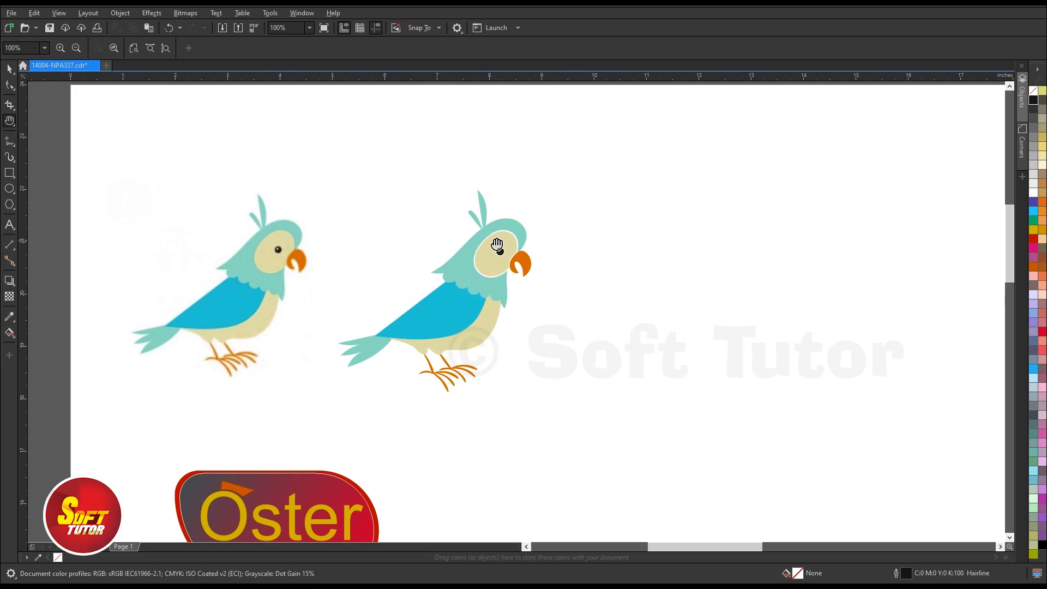
drag(485, 307, 455, 309)
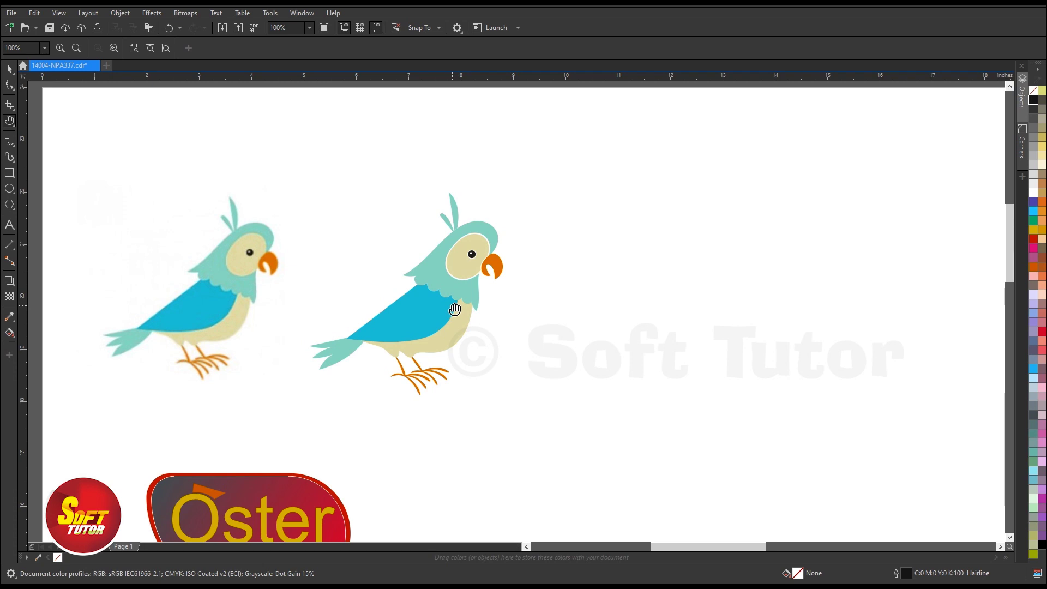
- Select all parts of the vector parrot and place a copy of it just to its right
scroll(459, 315, up, 2)
scroll(458, 314, down, 2)
key(space)
click(416, 229)
click(491, 157)
drag(531, 146, 255, 416)
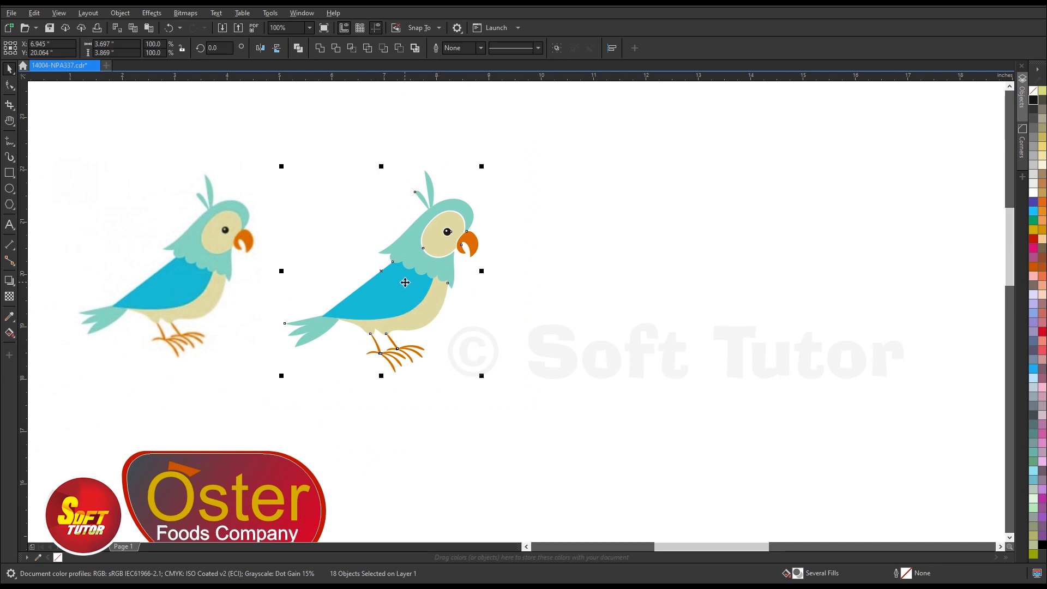
click(587, 292)
drag(554, 159, 276, 405)
drag(381, 271, 554, 285)
- Repeat the parrot duplication four more times to extend the evenly spaced row of copies
key(F3)
key(ctrl+r)
key(ctrl+r)
key(ctrl+r)
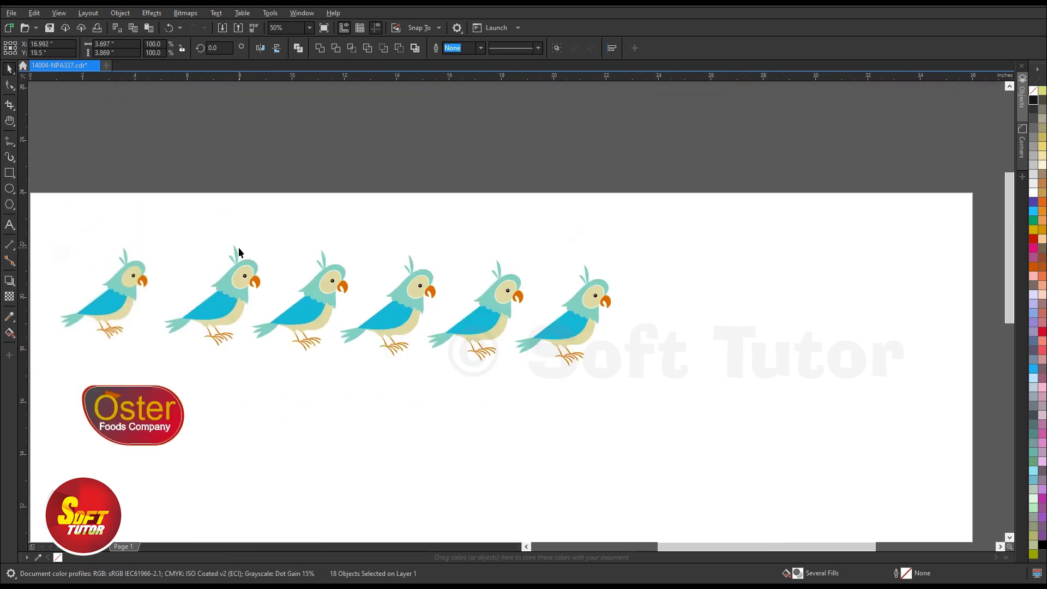
key(ctrl+r)
- Look over the row of duplicated parrots from one end to the other
key(h)
drag(475, 332, 512, 318)
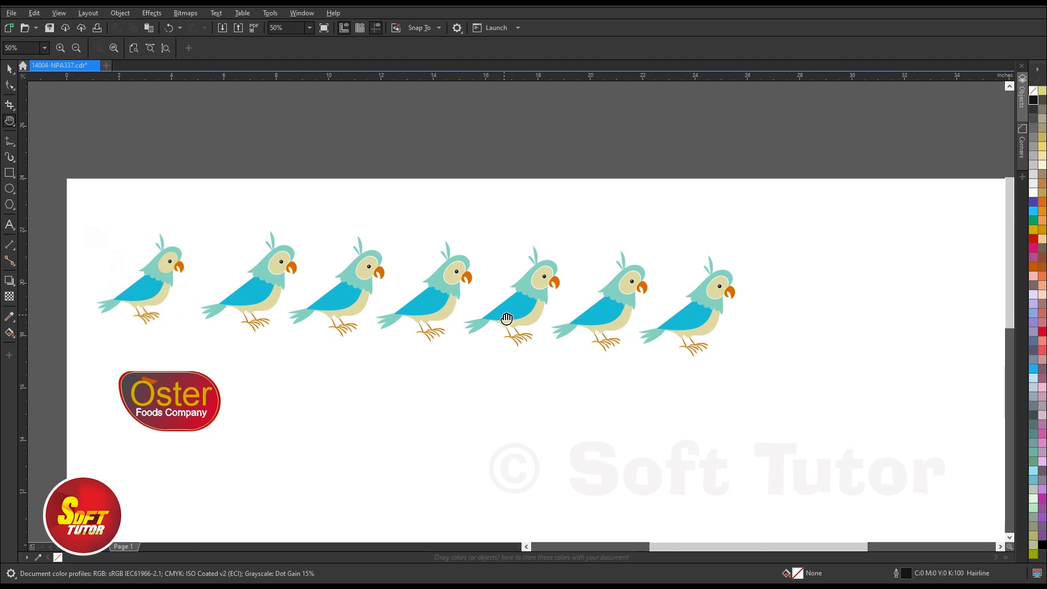
drag(486, 336, 496, 322)
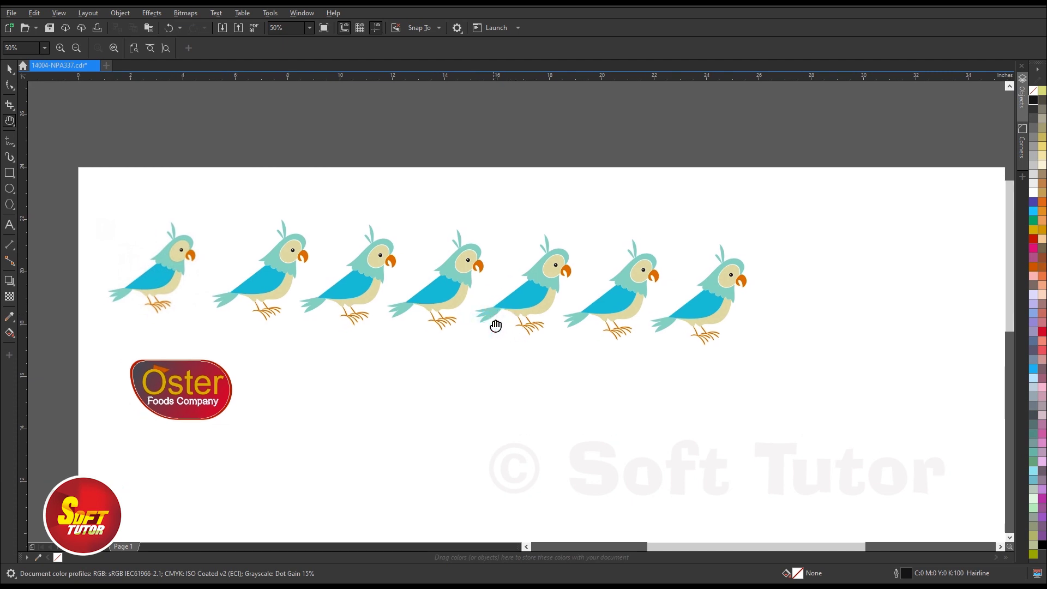
double_click(723, 306)
drag(720, 306, 693, 297)
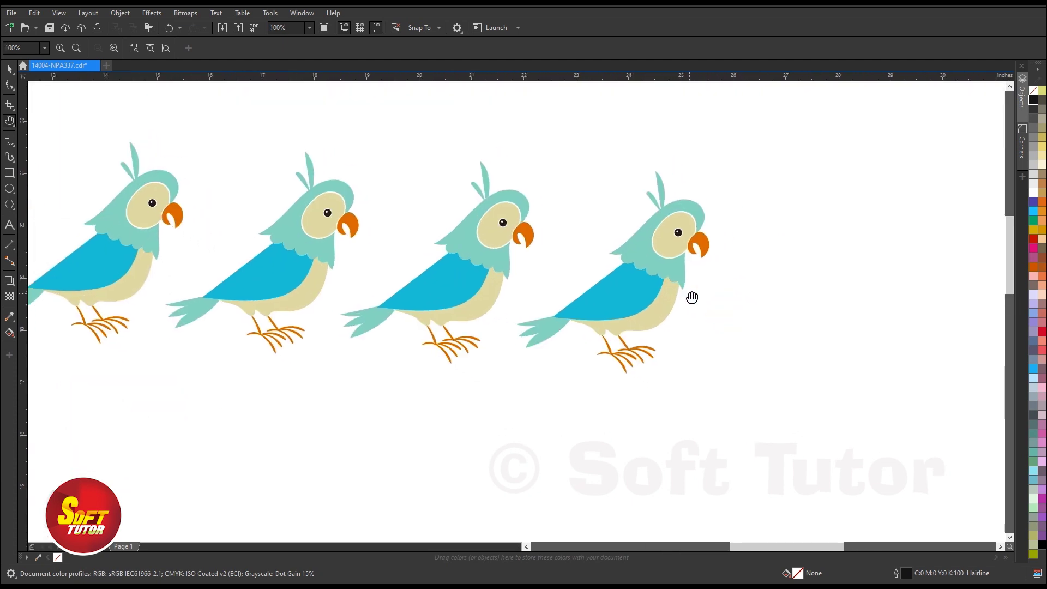
key(space)
key(space)
drag(289, 329, 486, 297)
drag(220, 213, 423, 263)
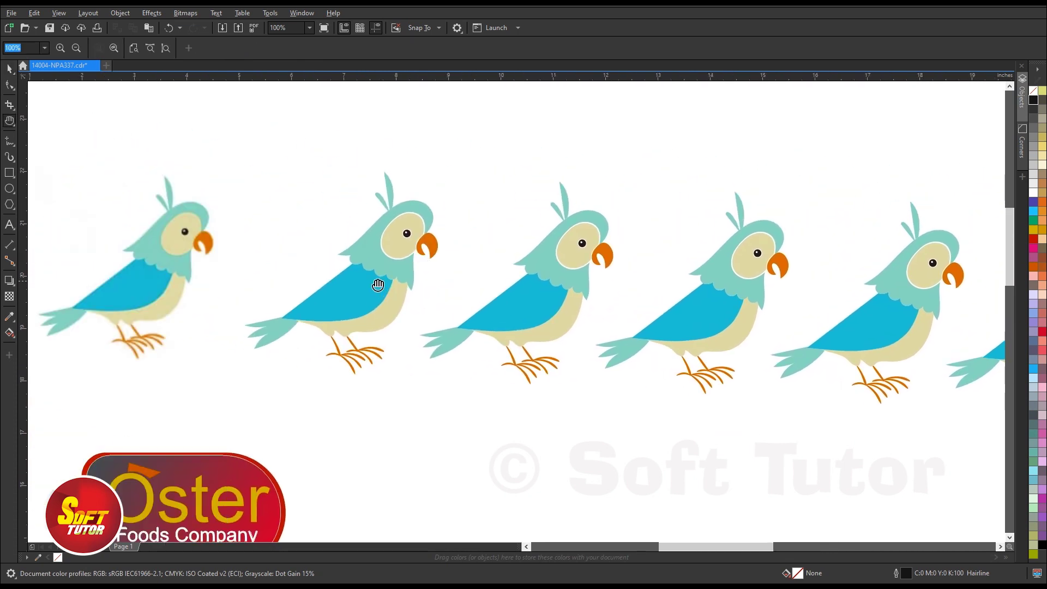
- Delete the beige face, beige belly, orange legs and orange beak from the first parrot copy
key(space)
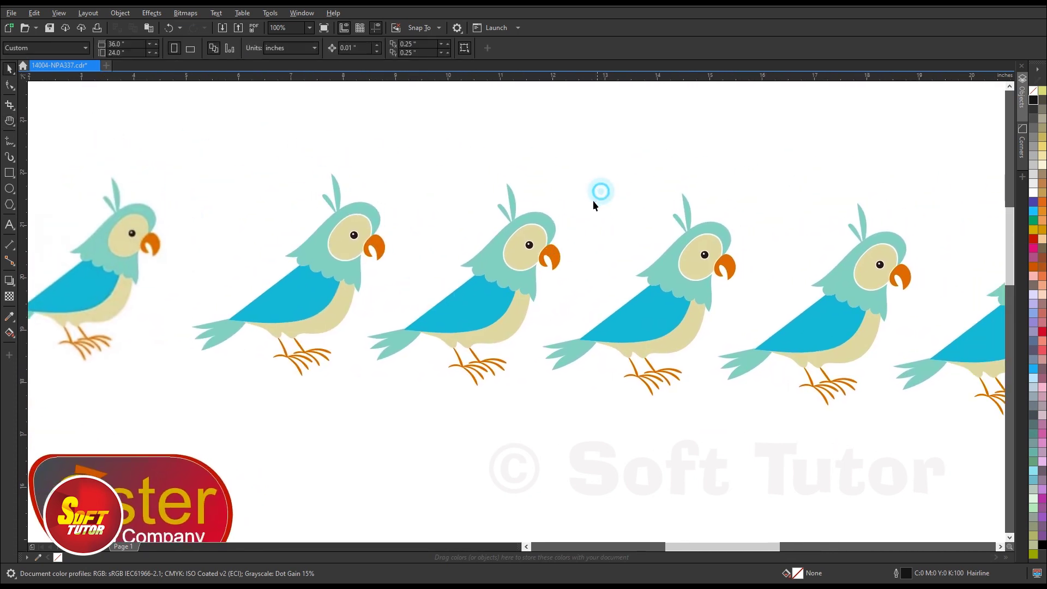
scroll(532, 252, up, 2)
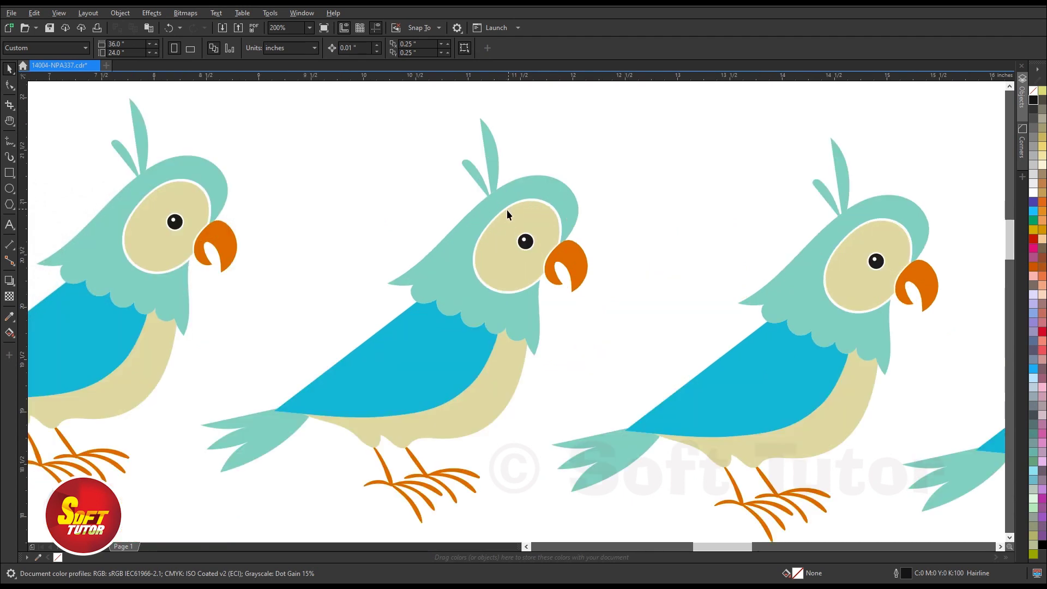
click(523, 237)
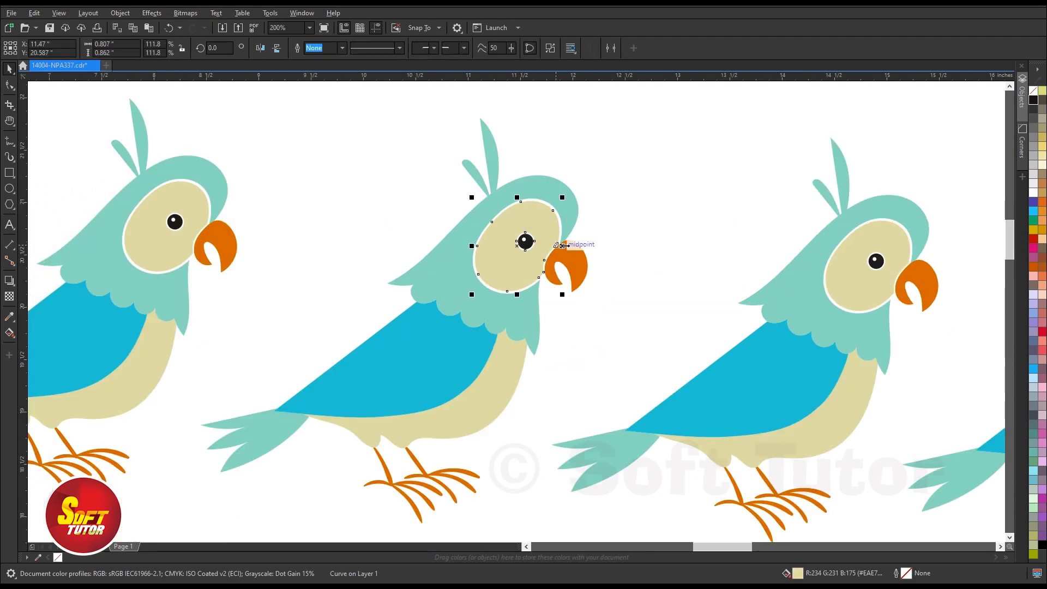
key(Delete)
click(516, 342)
key(Delete)
drag(480, 438, 341, 531)
drag(500, 416, 331, 532)
key(Delete)
click(581, 253)
key(Delete)
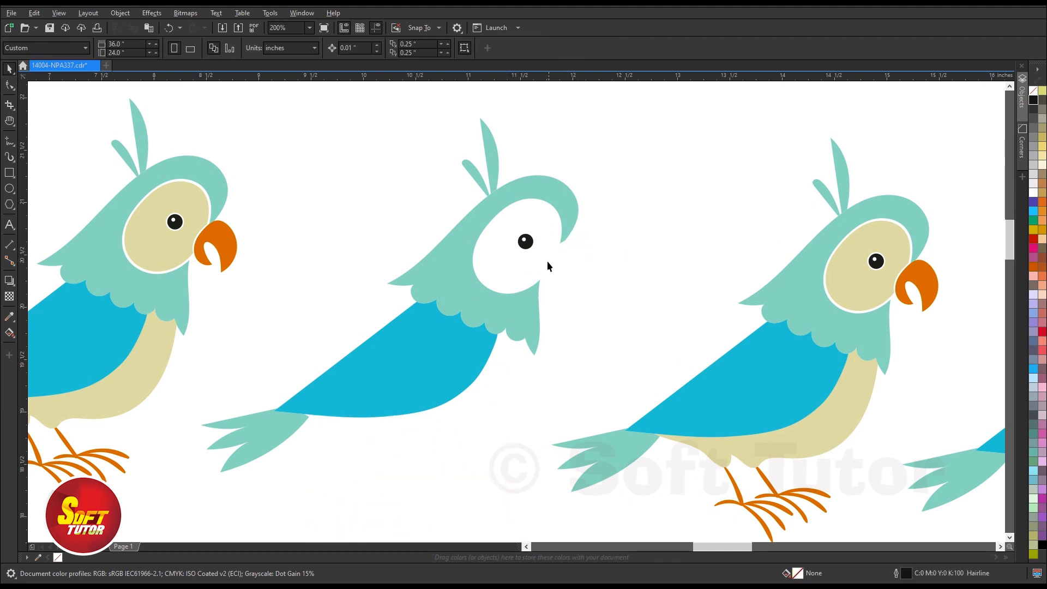
- Delete the black eye and the blue wing from the first copy, keeping only its teal parts
click(525, 241)
key(Delete)
click(396, 345)
key(Delete)
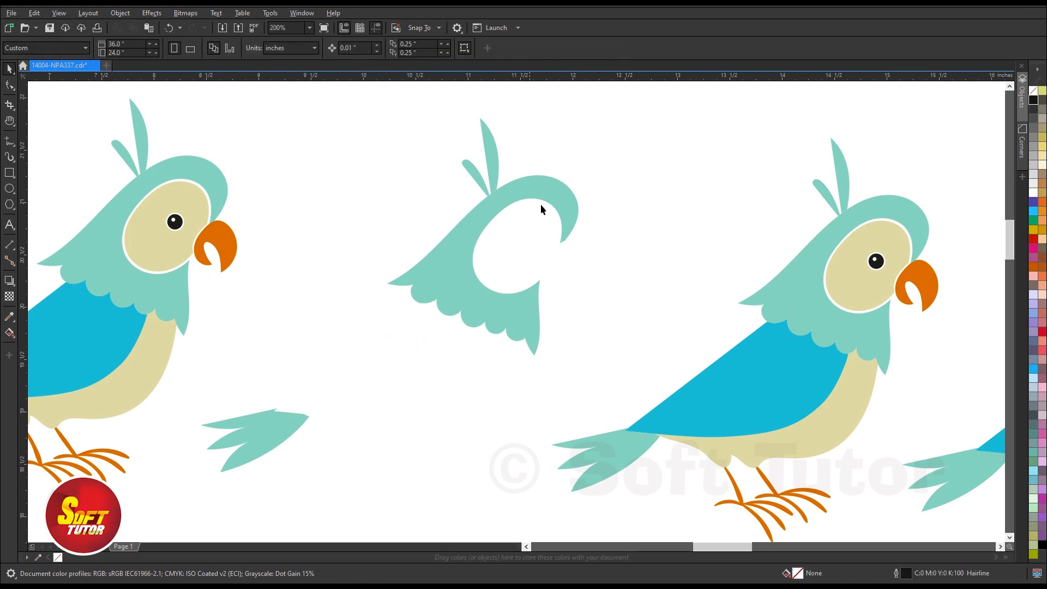
- Select the first copy's teal head, crest and tail pieces to check what remains
click(519, 183)
click(247, 451)
scroll(440, 204, down, 2)
drag(405, 149, 549, 284)
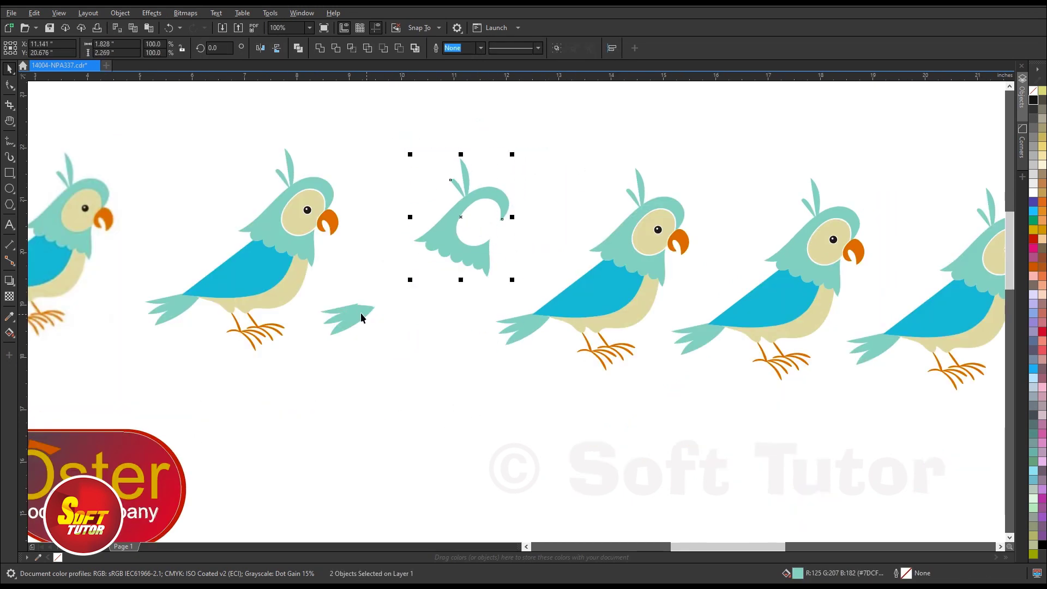
shift+click(365, 314)
- Delete the teal head, crest and tail from the second parrot copy
key(h)
drag(643, 256, 522, 267)
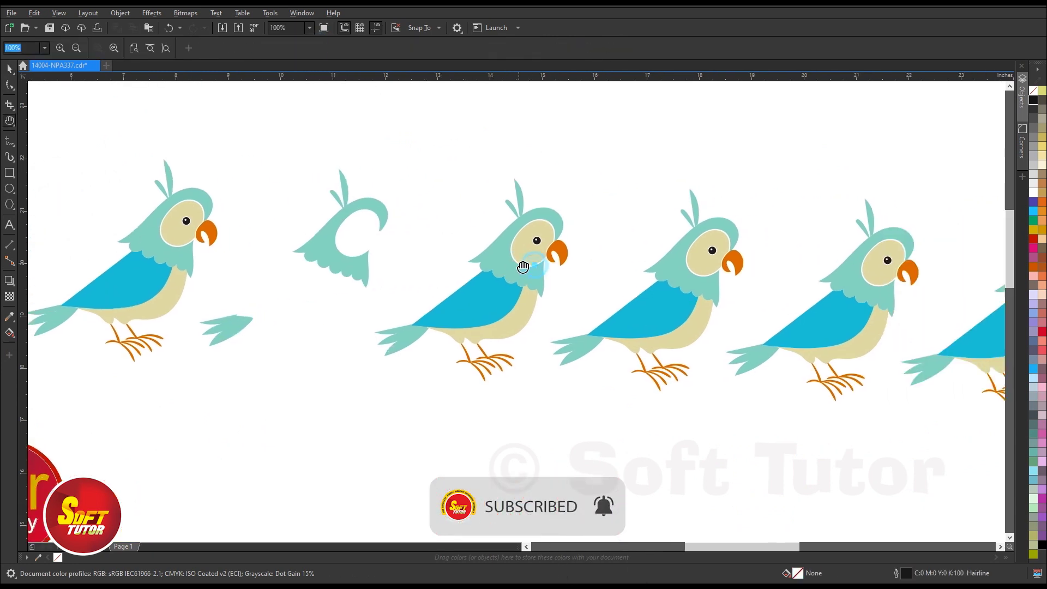
key(space)
scroll(552, 237, up, 2)
click(487, 155)
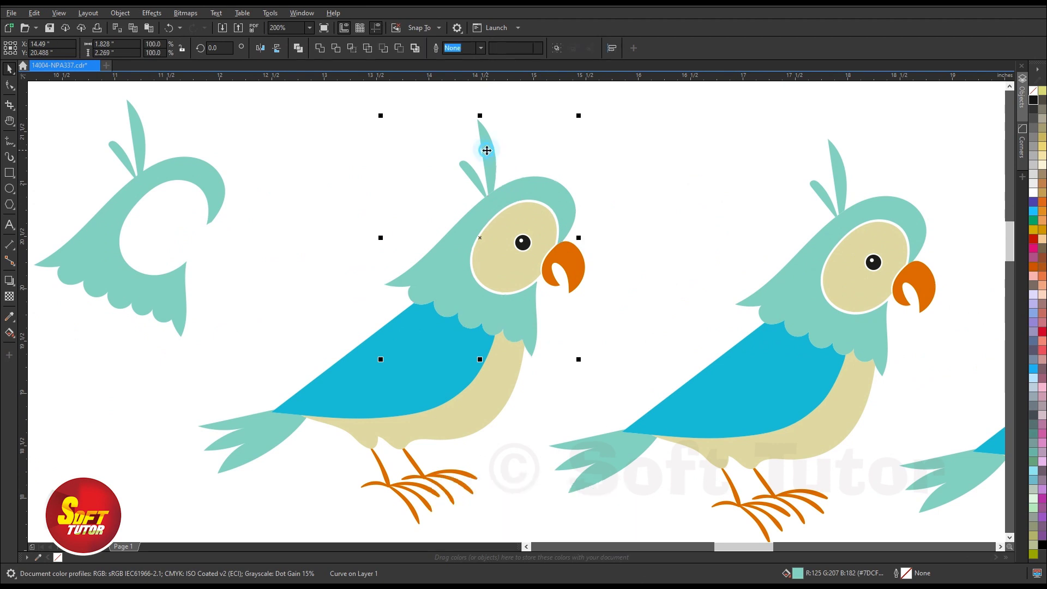
key(Delete)
click(386, 367)
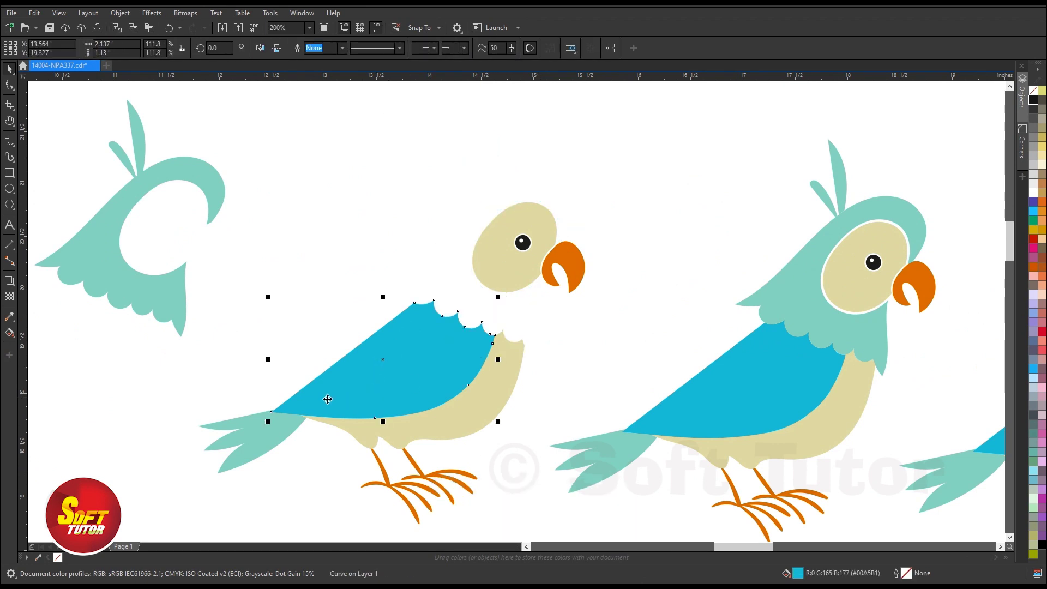
click(260, 441)
key(Delete)
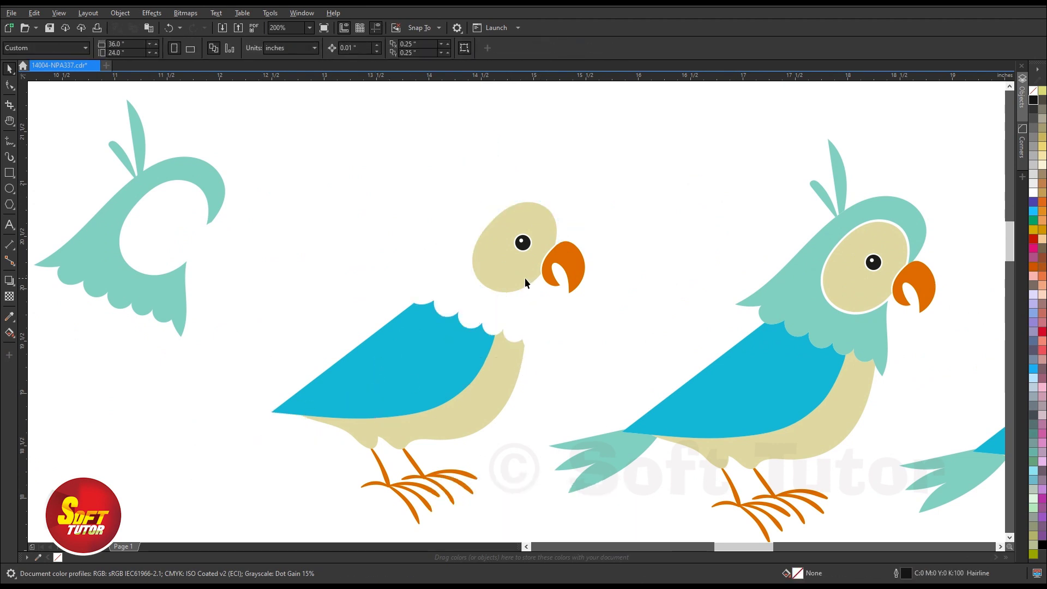
- Delete the beige face and belly, orange beak and legs, and black eye from the second copy, keeping only the blue wing
click(497, 278)
shift+click(577, 273)
shift+click(486, 400)
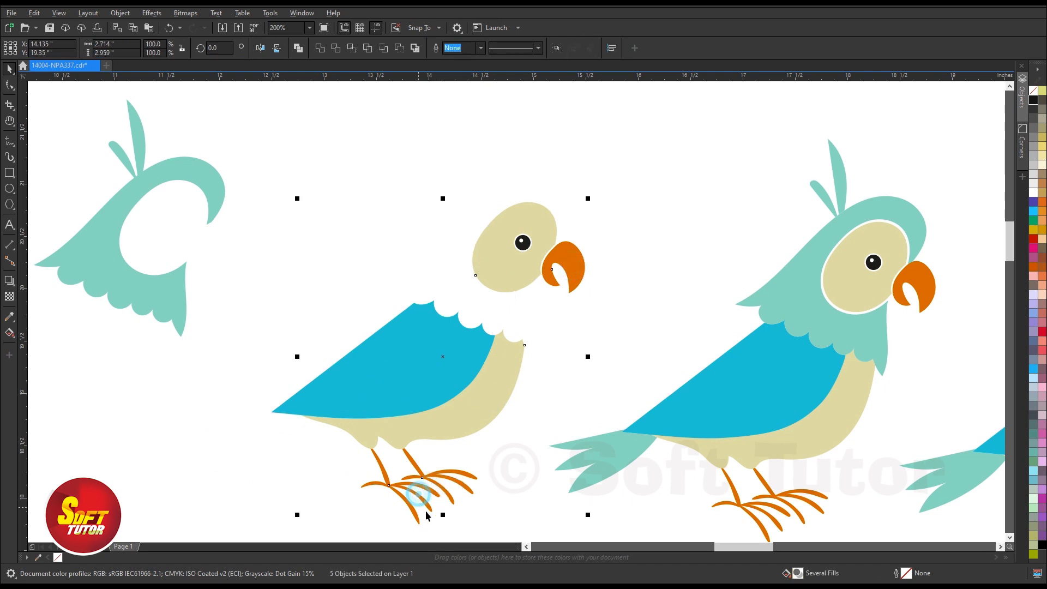
key(Delete)
drag(310, 556, 328, 540)
key(Delete)
drag(486, 182, 603, 267)
key(Delete)
scroll(367, 341, down, 2)
click(369, 339)
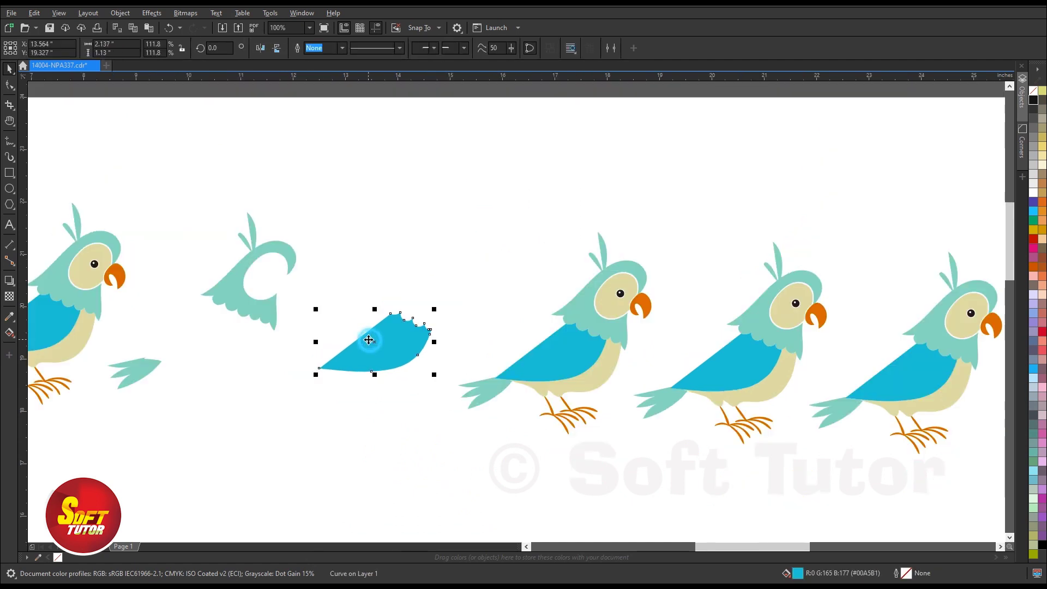
click(482, 299)
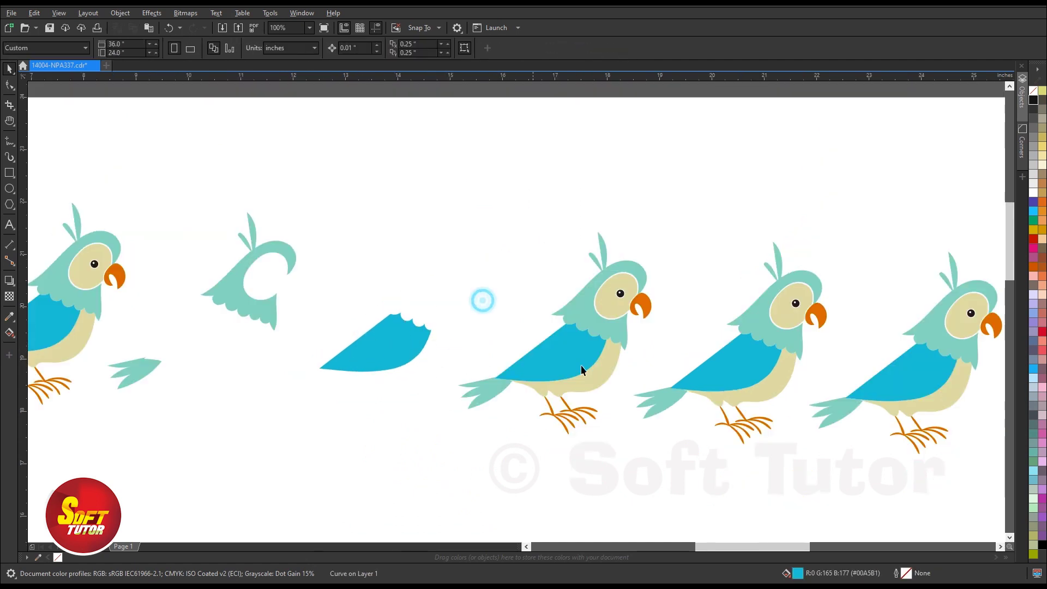
- Delete the teal crest and head, the blue wing and the teal tail from the third parrot copy
scroll(633, 350, up, 2)
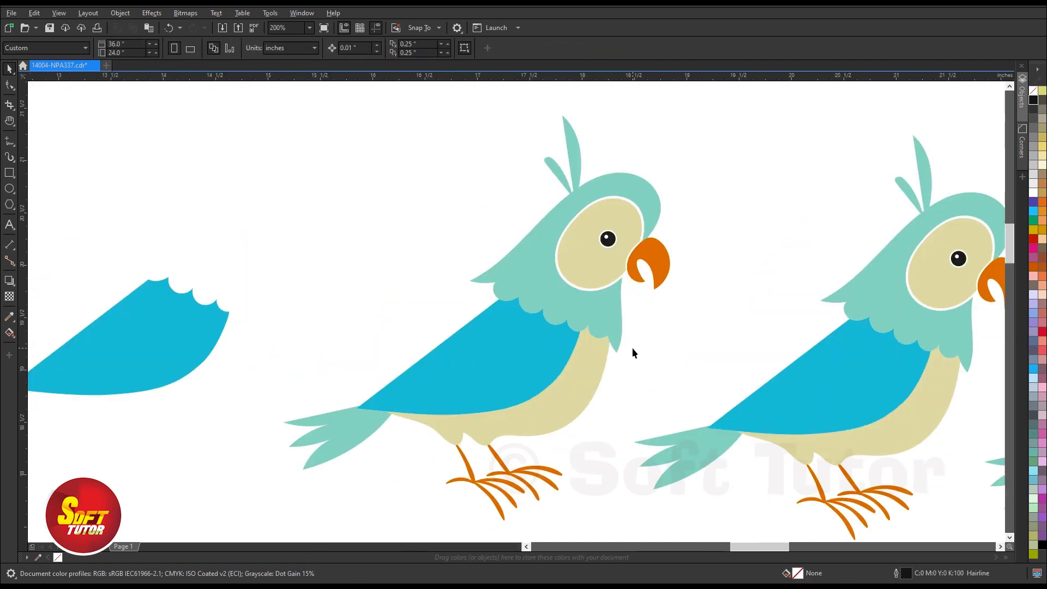
click(574, 176)
key(Delete)
click(514, 322)
key(Delete)
click(342, 433)
key(Delete)
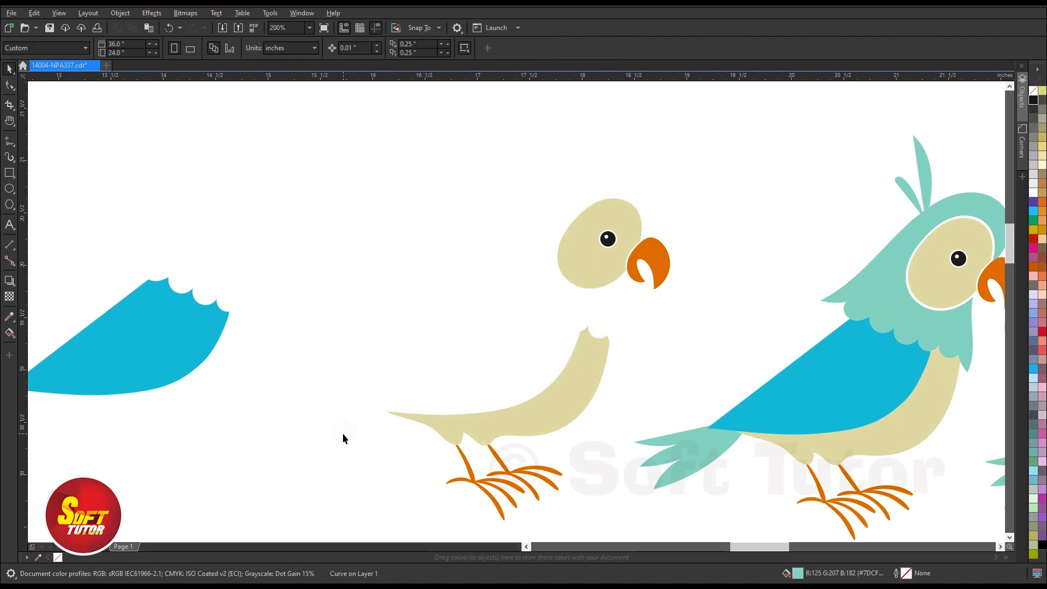
- Delete the black eye, orange beak and orange legs from the third copy, keeping only its beige parts
click(613, 245)
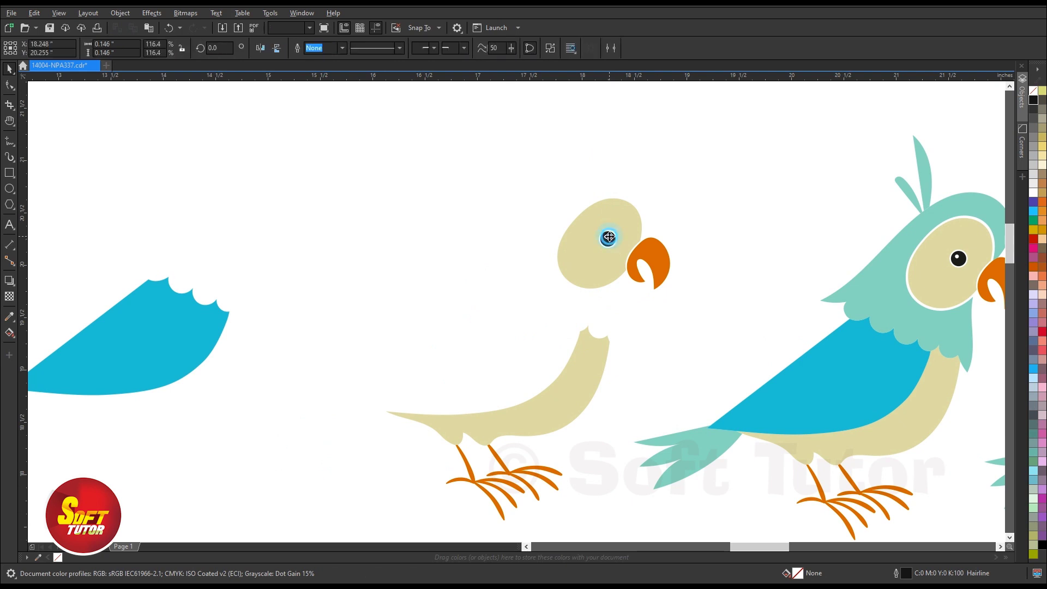
scroll(608, 240, up, 3)
scroll(606, 236, down, 3)
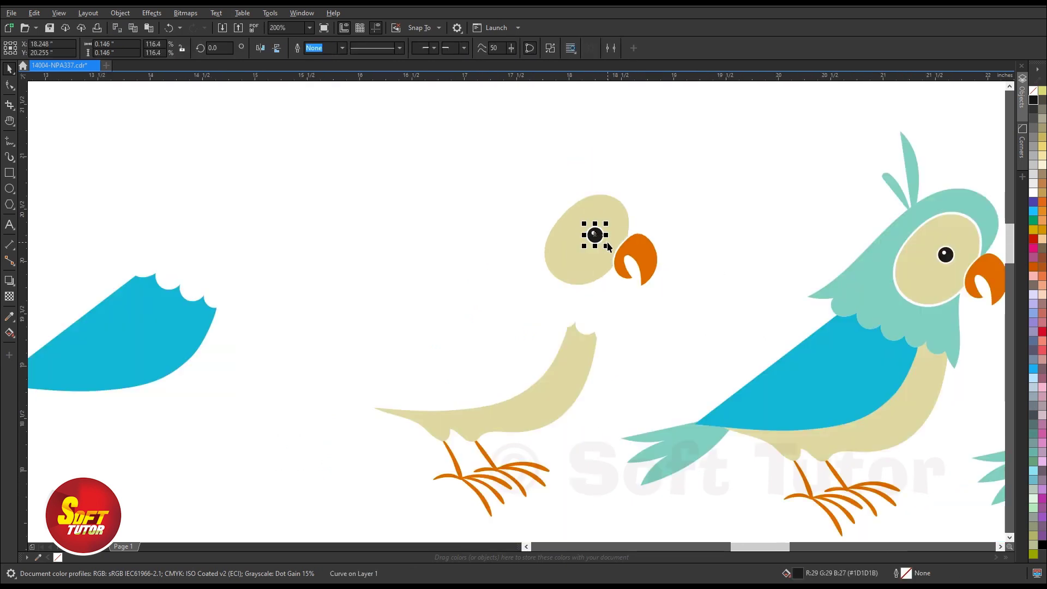
key(Delete)
click(644, 251)
key(Delete)
drag(617, 403, 429, 527)
key(Delete)
scroll(460, 476, down, 2)
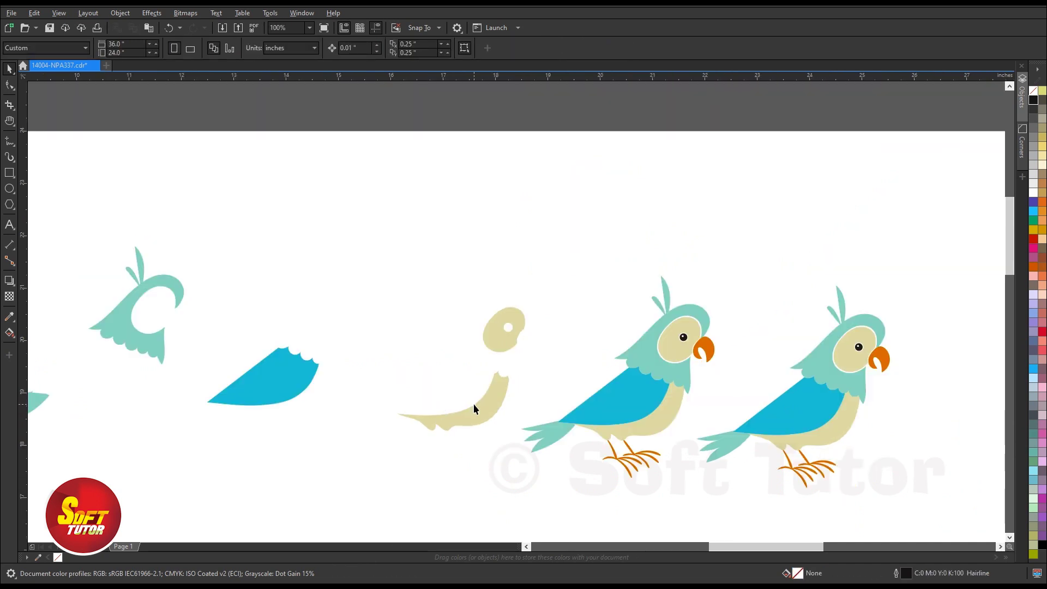
- Delete the teal crest and head, the blue wing and the teal tail from the fourth parrot copy
key(h)
drag(350, 370, 474, 370)
drag(688, 365, 495, 370)
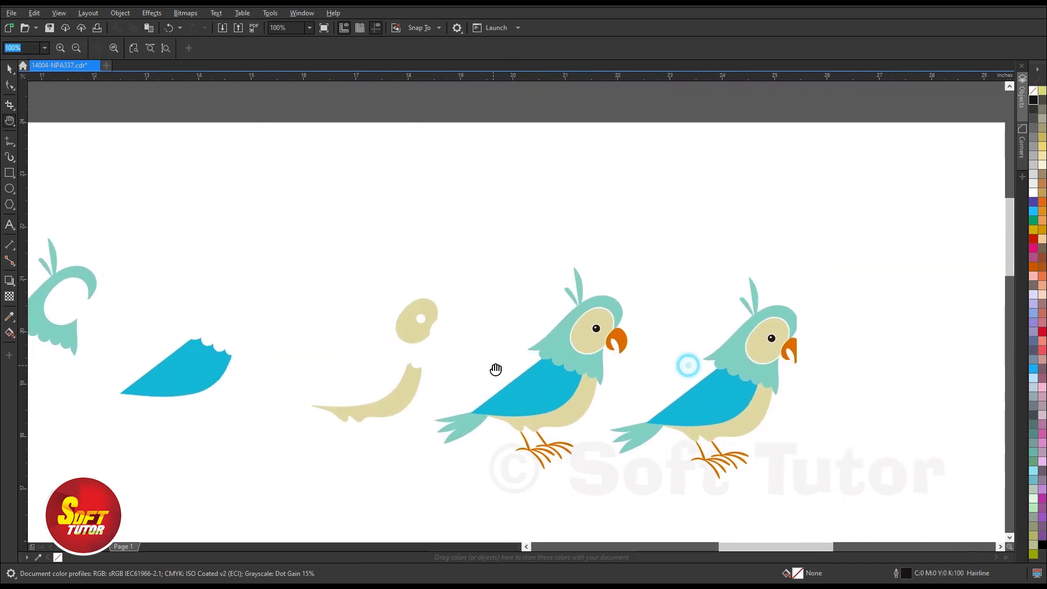
drag(613, 365, 575, 355)
scroll(566, 376, up, 2)
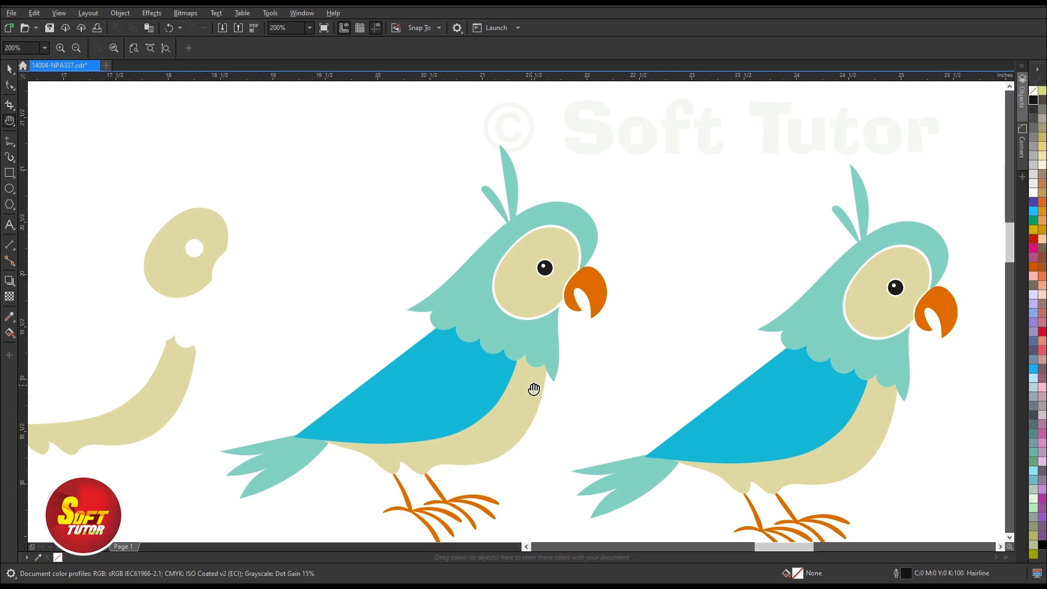
drag(533, 433, 529, 423)
key(space)
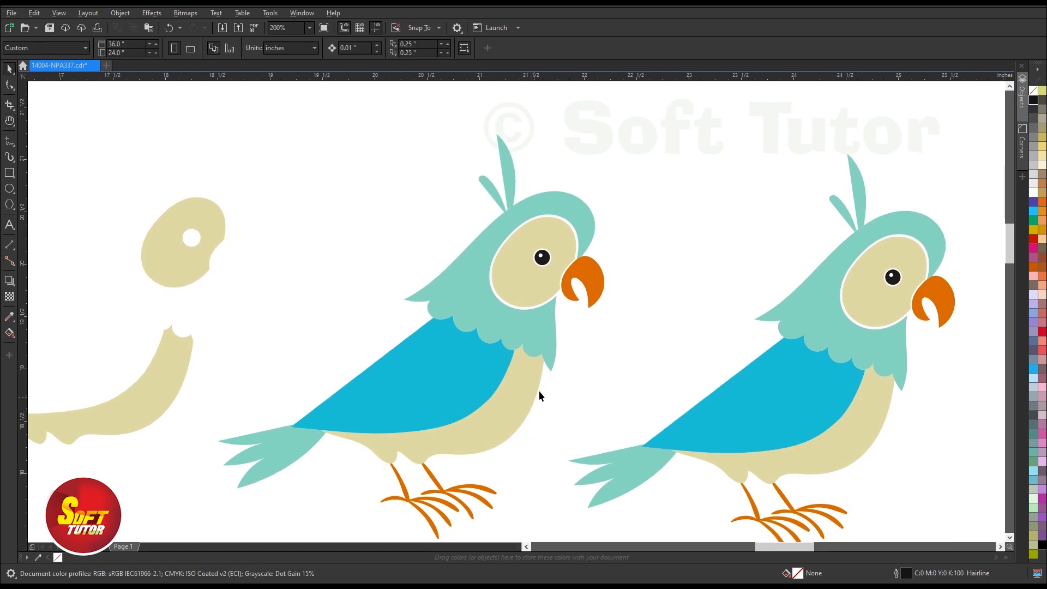
click(512, 178)
key(Delete)
click(545, 202)
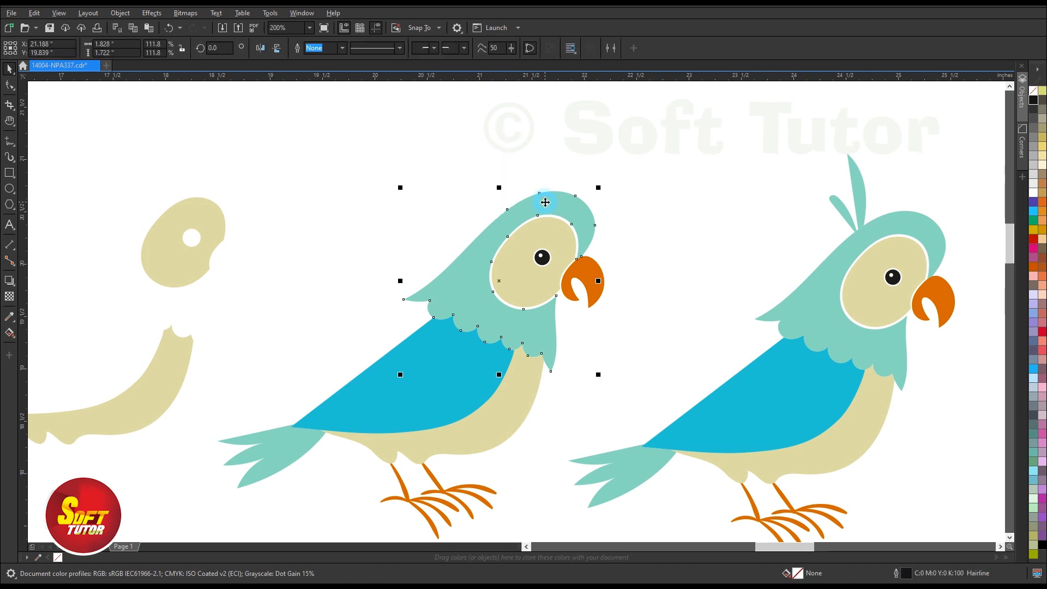
key(Delete)
click(461, 355)
key(Delete)
click(295, 433)
key(Delete)
- Delete the beige belly, beige face and black eye from the fourth copy, keeping only its orange beak and legs
click(519, 425)
key(Delete)
click(507, 278)
key(Delete)
click(542, 264)
key(Delete)
scroll(517, 234, down, 2)
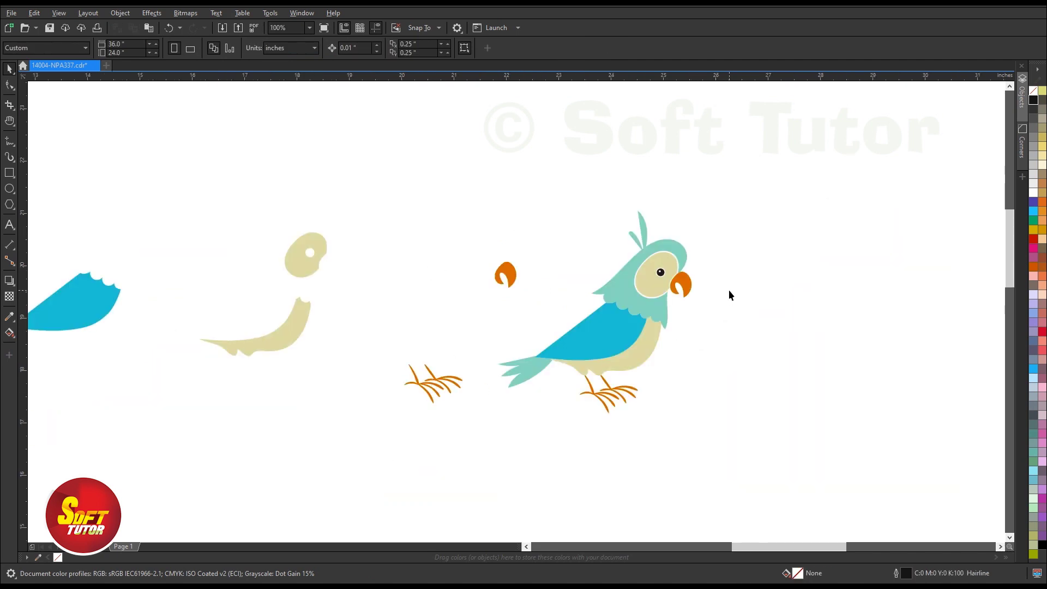
- Delete every teal, blue, beige and orange part from the last parrot copy, keeping only the black eye
scroll(729, 289, up, 2)
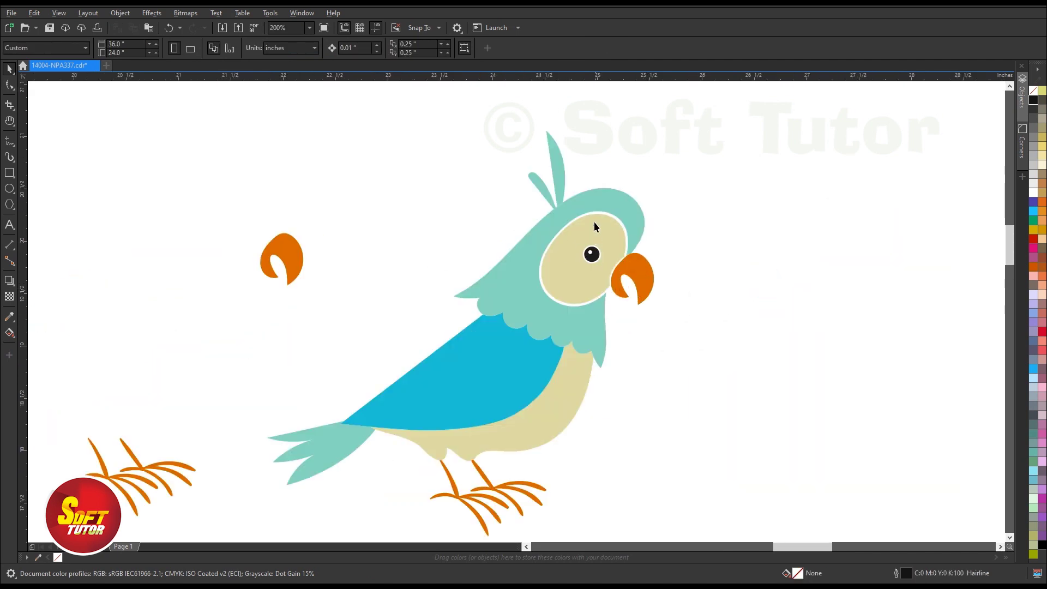
drag(649, 220, 666, 221)
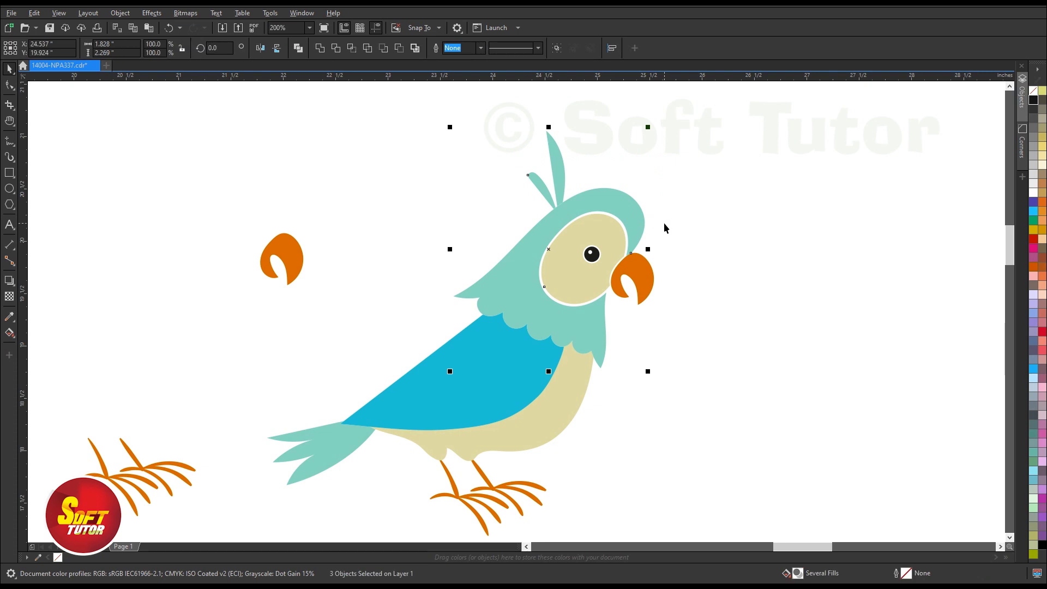
key(Delete)
click(631, 281)
key(Delete)
drag(472, 469, 359, 522)
key(Delete)
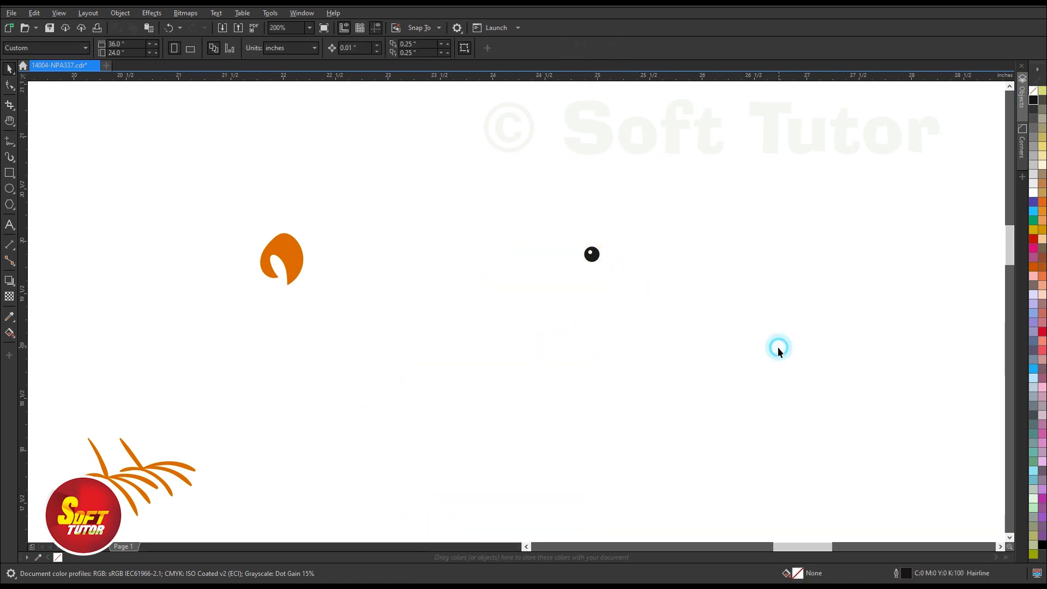
- Review the separated teal, blue, beige, orange and black parts and compare them with the complete parrot
scroll(646, 322, down, 2)
key(h)
drag(617, 330, 827, 310)
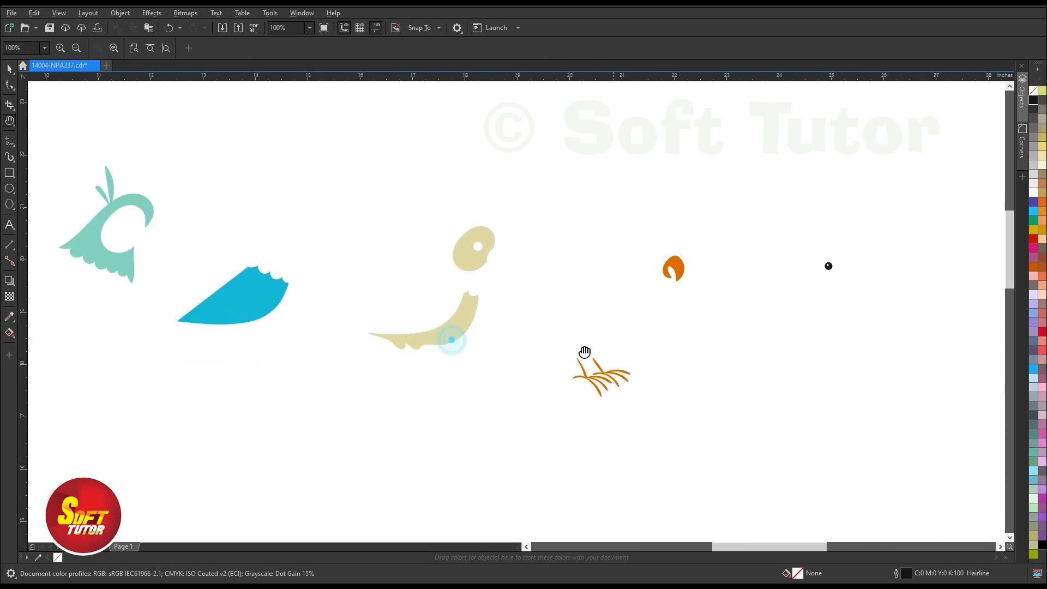
drag(583, 355, 640, 371)
scroll(430, 328, down, 2)
scroll(402, 314, up, 1)
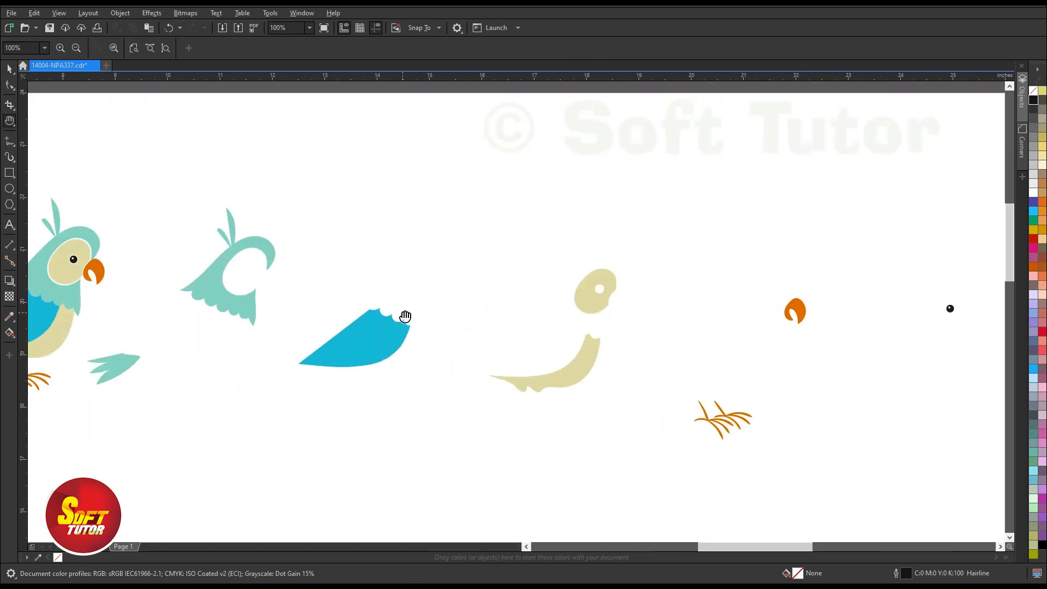
drag(420, 344, 426, 299)
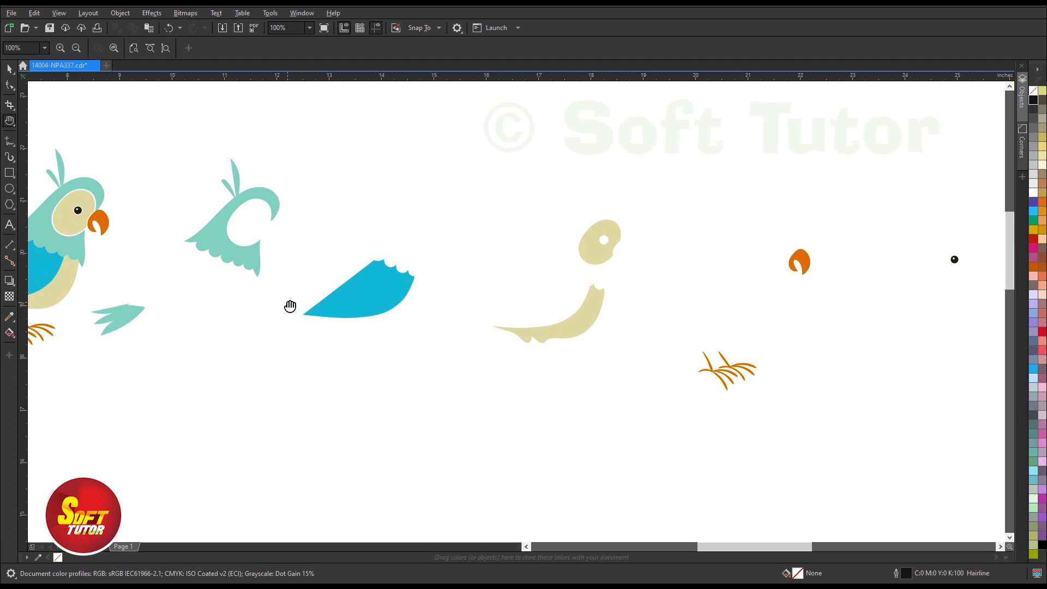
drag(119, 254, 281, 258)
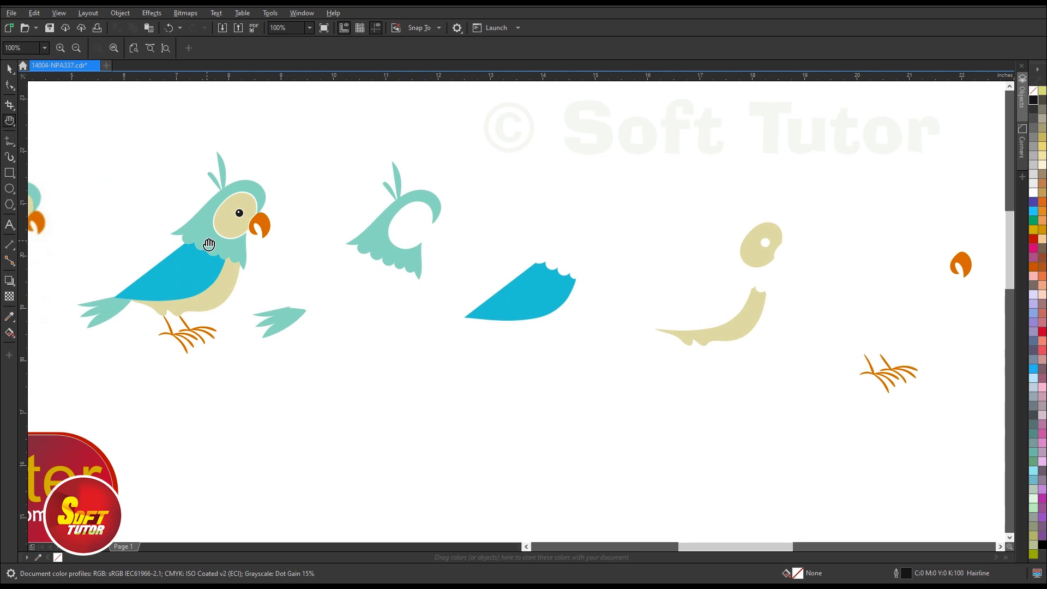
drag(208, 246, 157, 243)
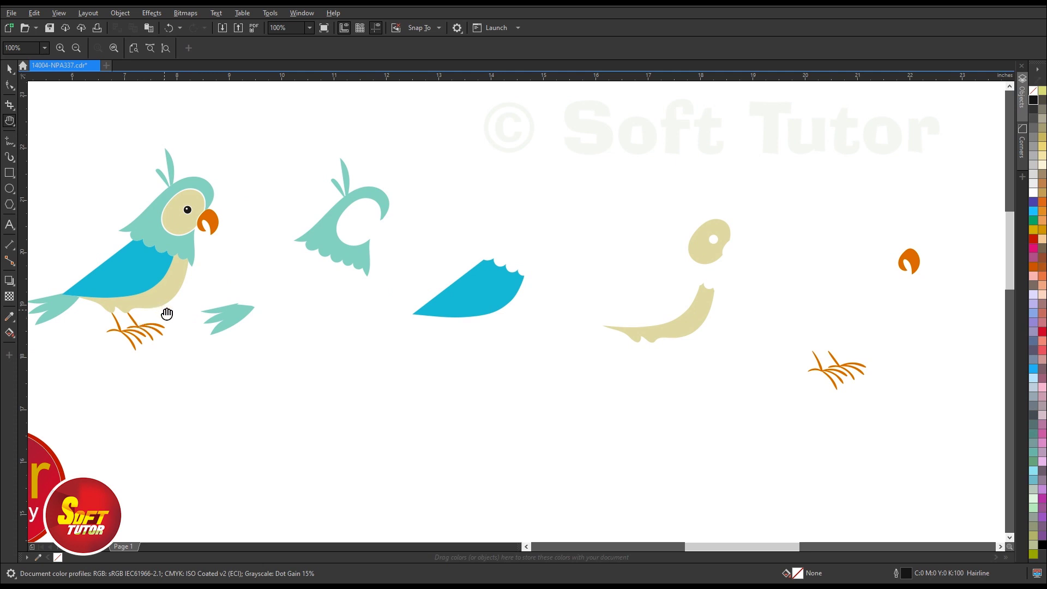
drag(173, 311, 739, 256)
drag(470, 308, 620, 306)
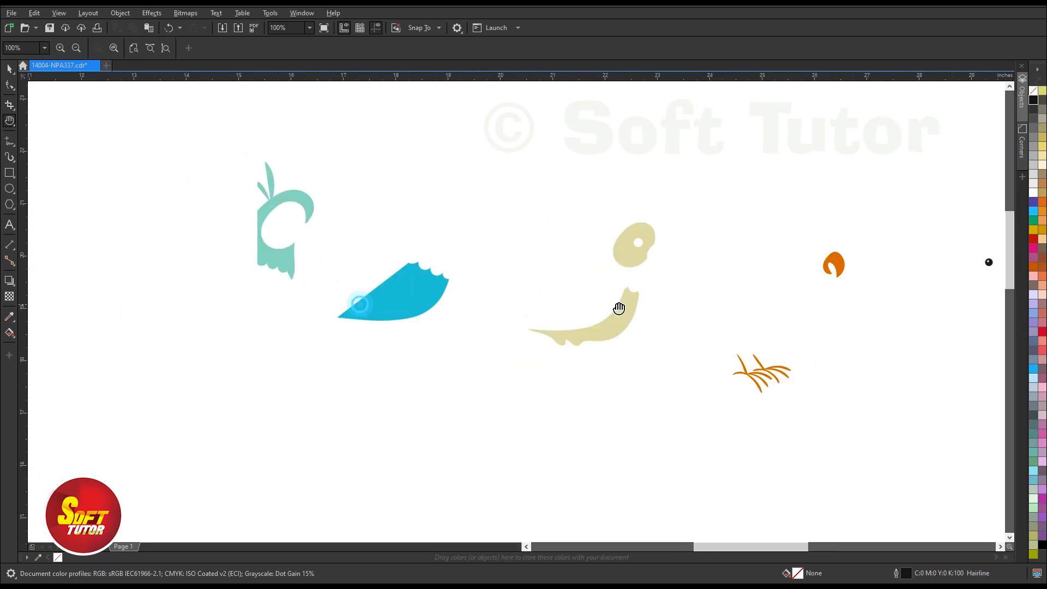
drag(394, 297, 460, 301)
scroll(185, 232, up, 2)
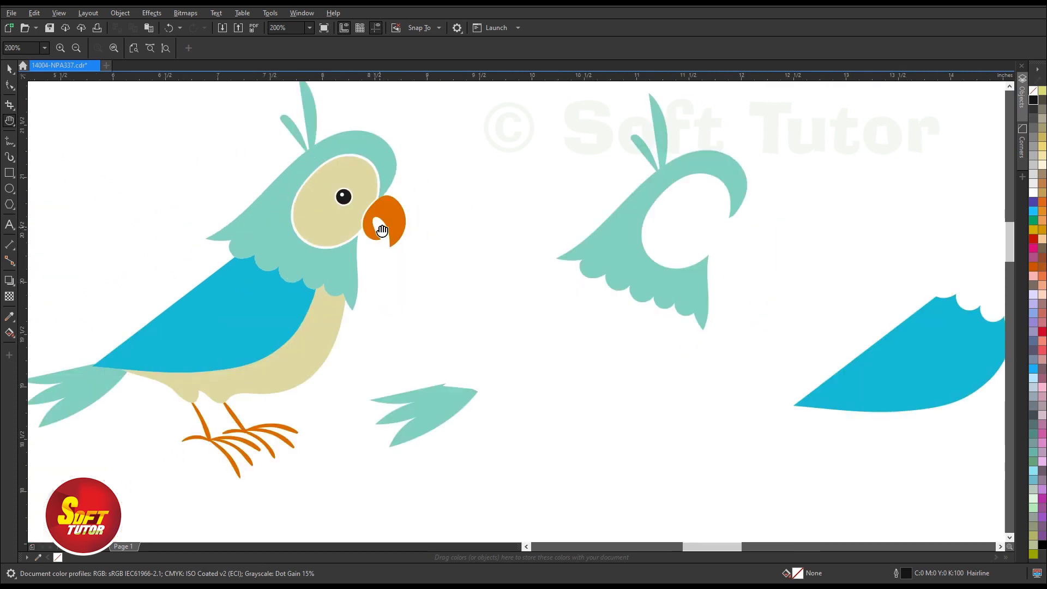
scroll(349, 228, down, 2)
drag(485, 224, 449, 237)
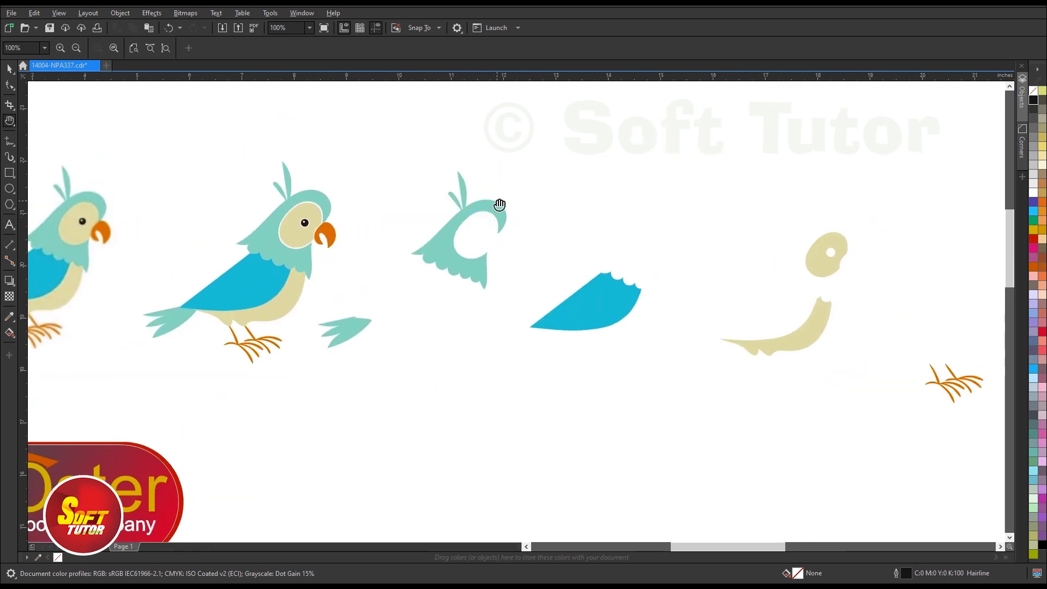
drag(666, 303, 564, 309)
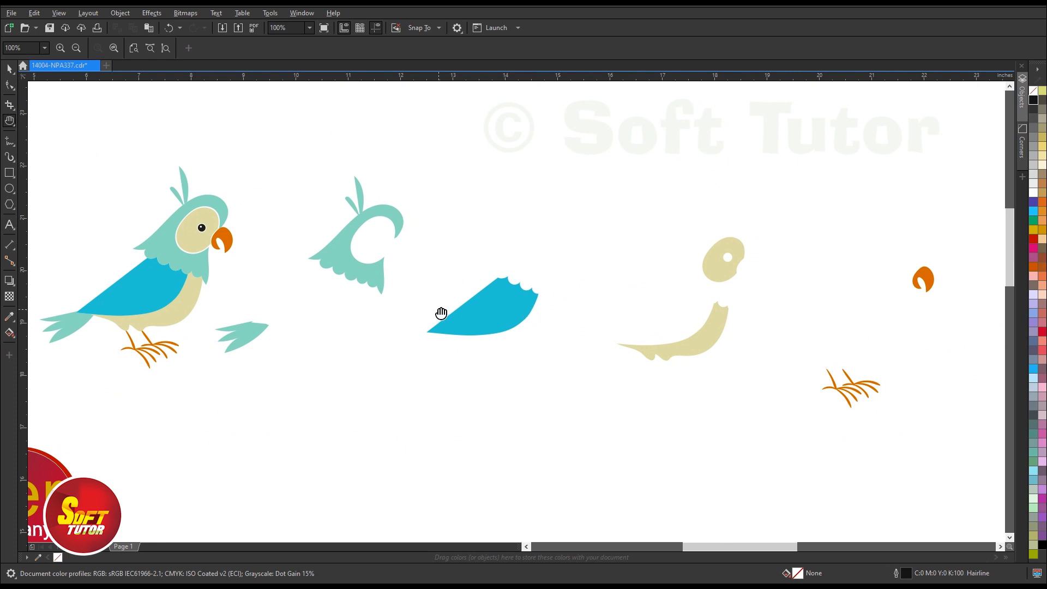
drag(734, 340, 560, 348)
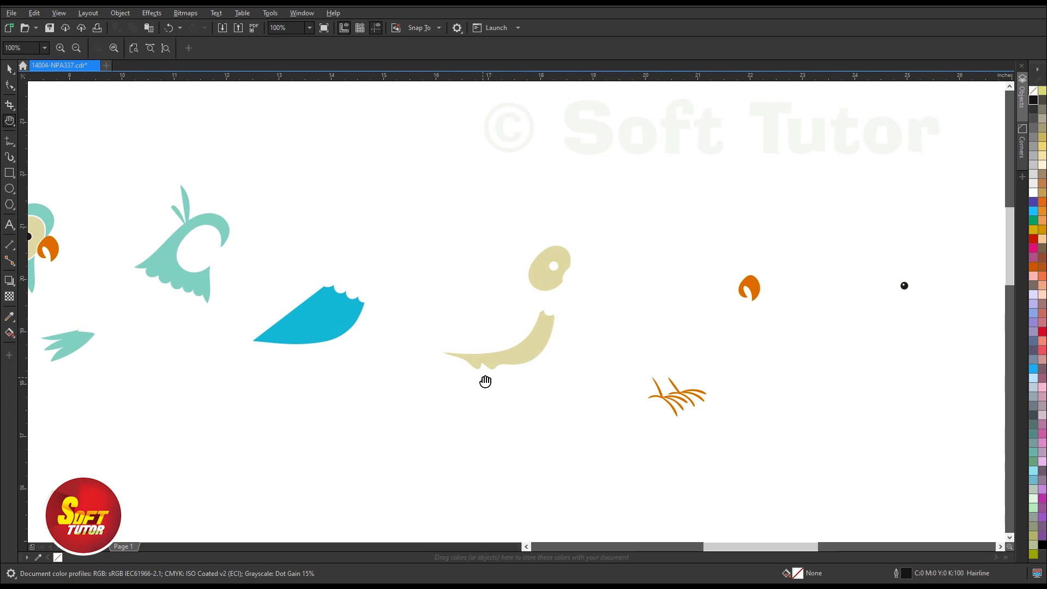
drag(679, 353, 540, 334)
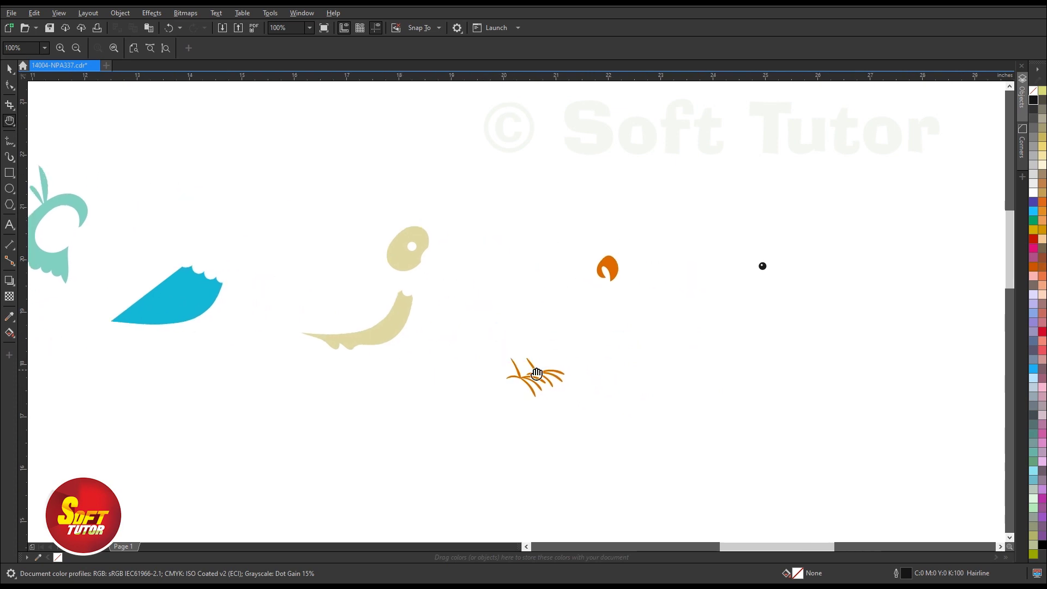
drag(502, 297, 553, 293)
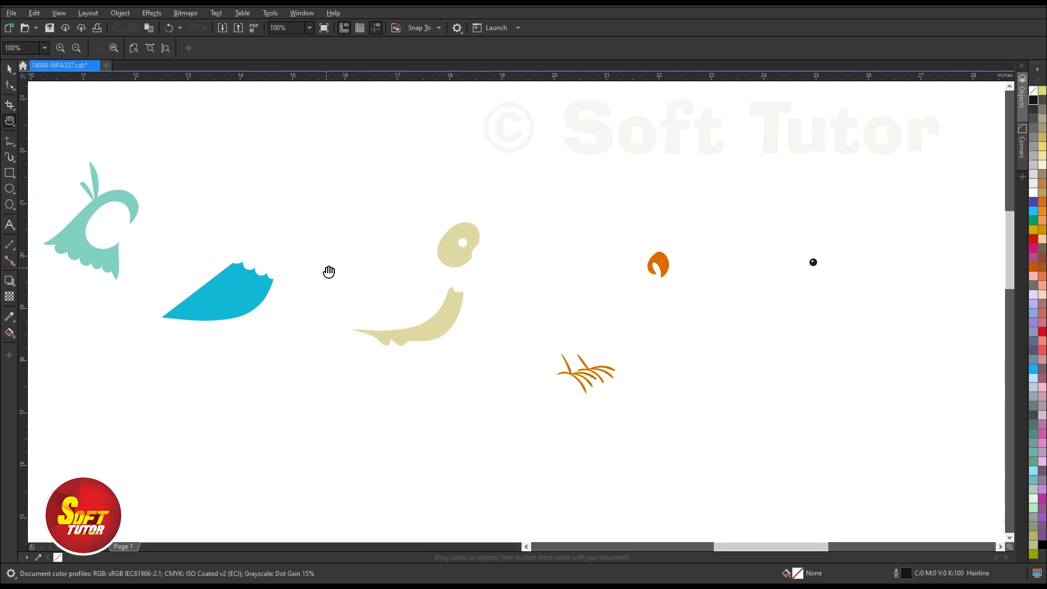
drag(346, 302, 414, 292)
drag(207, 263, 343, 286)
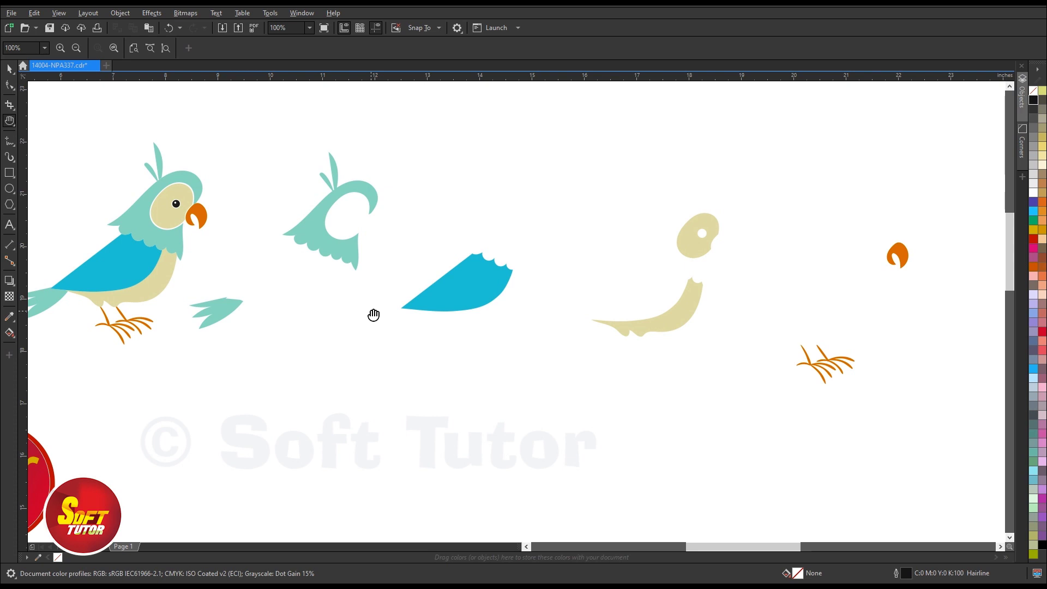
- Select the separated blue, beige and orange parrot parts and fill them with black
key(space)
drag(198, 129, 940, 440)
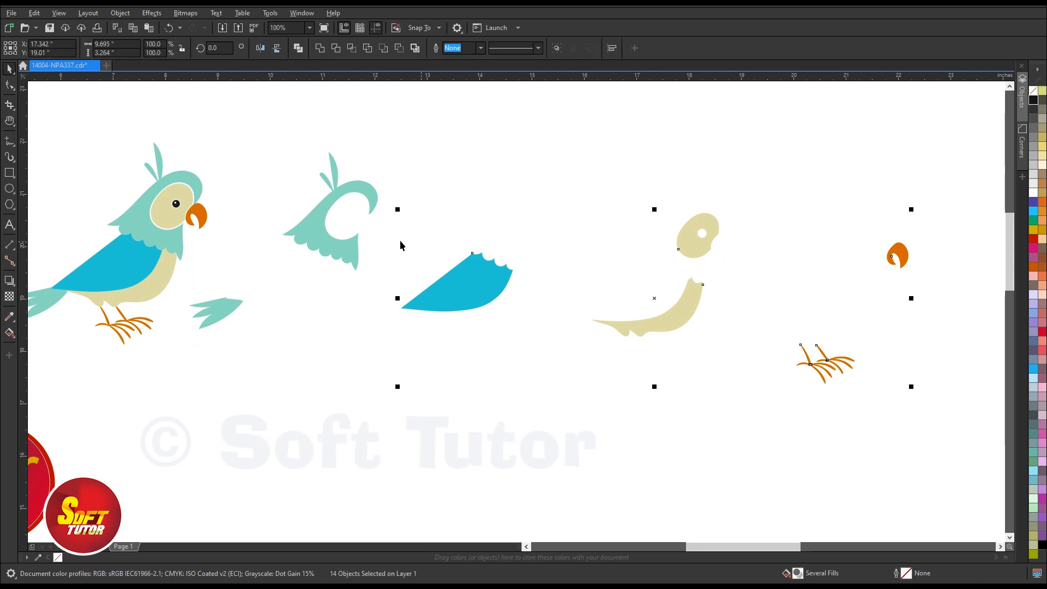
click(1034, 100)
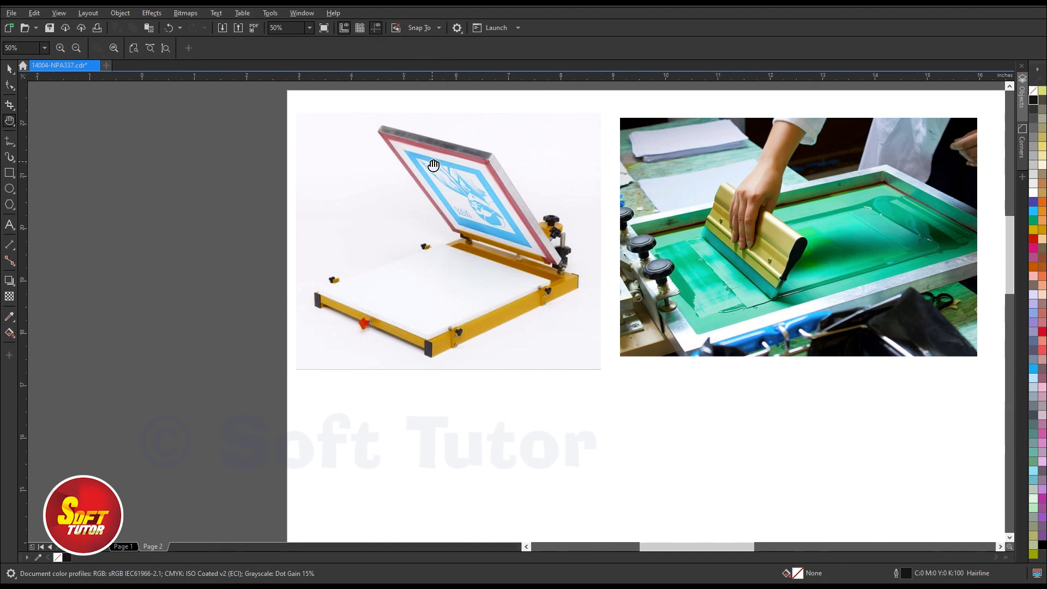
- Examine the photos of the hinged screen printing frame and the squeegee spreading green ink on Page 2
scroll(434, 164, up, 1)
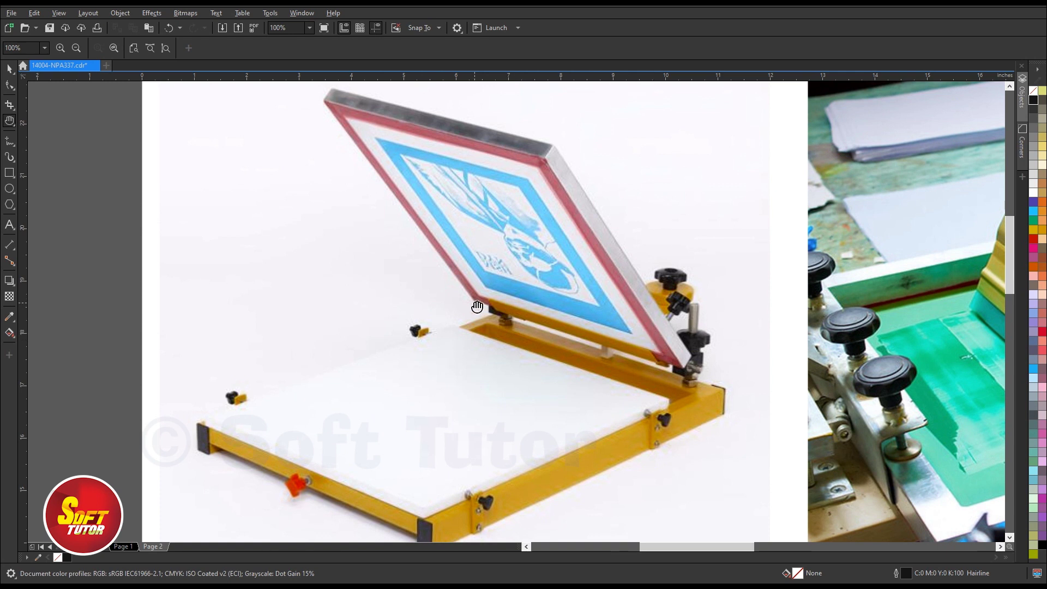
drag(412, 440, 430, 363)
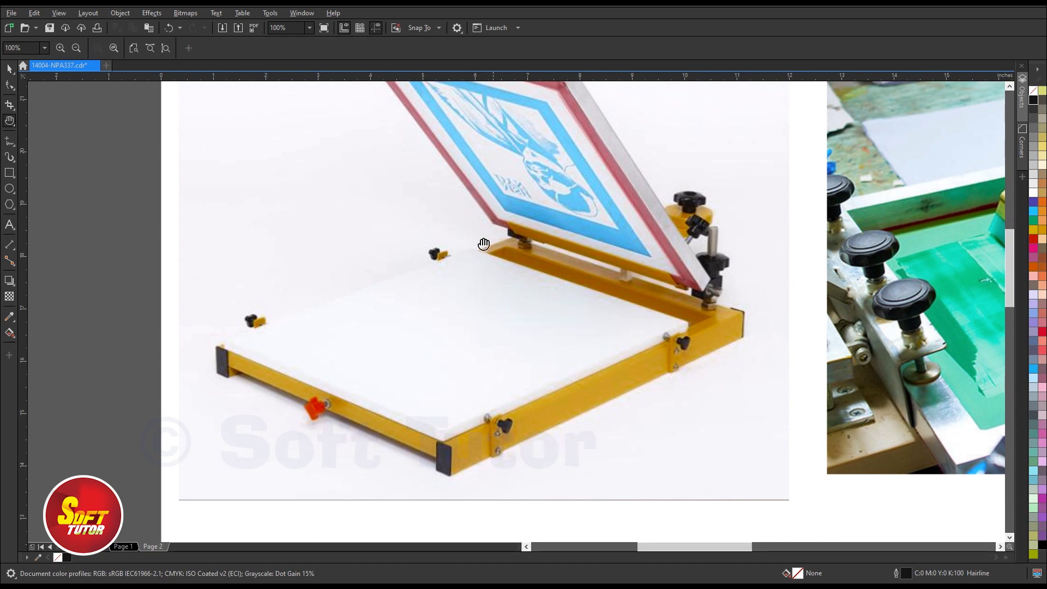
drag(775, 287, 336, 295)
drag(730, 321, 562, 320)
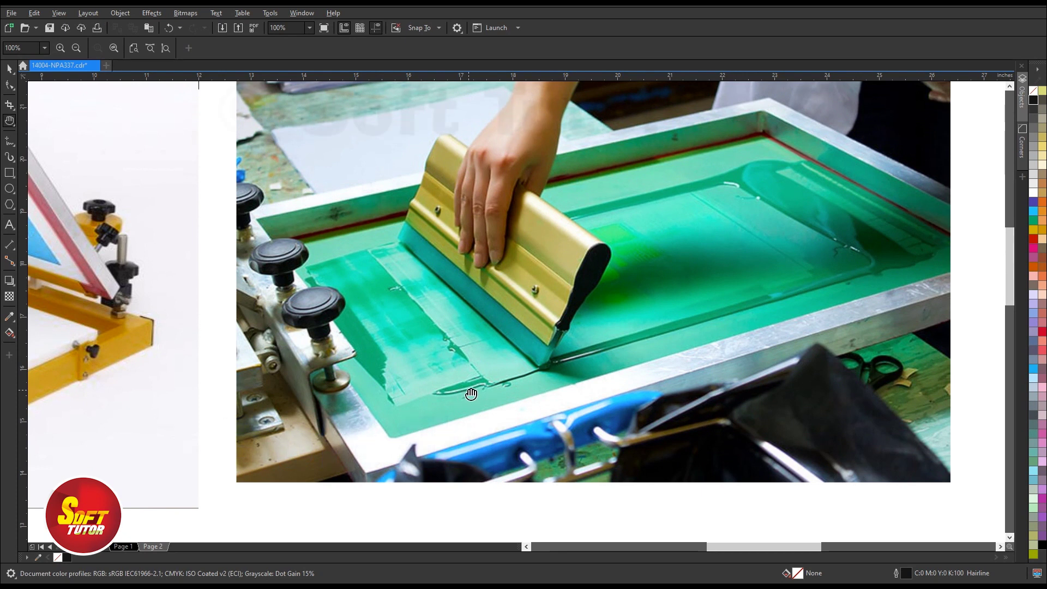
drag(632, 311, 600, 287)
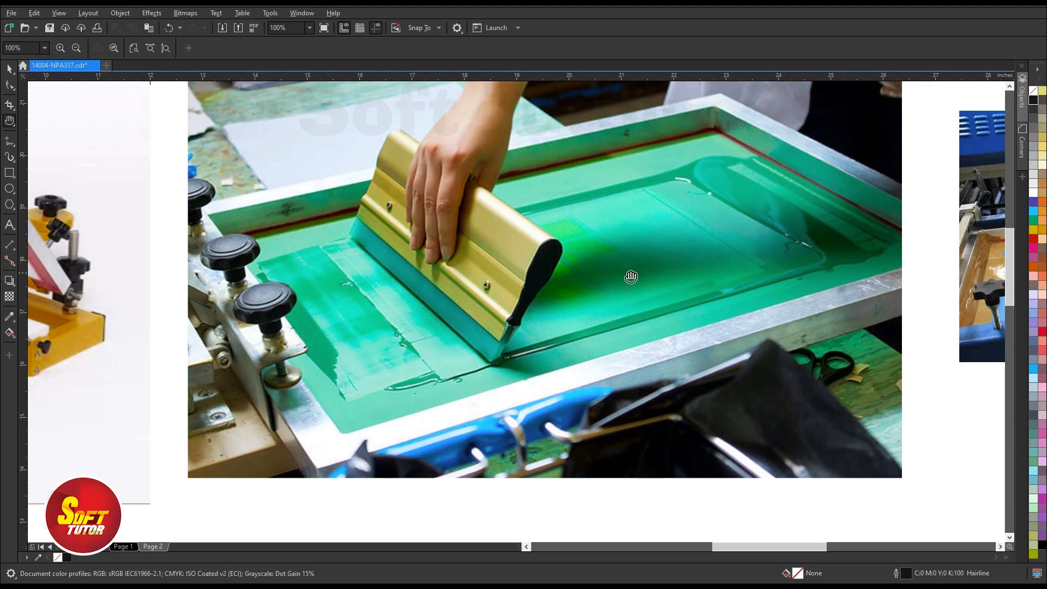
- Examine the photos of the Zephyr design being printed through the framed screen and the squeegee spreading green ink
drag(751, 347, 547, 264)
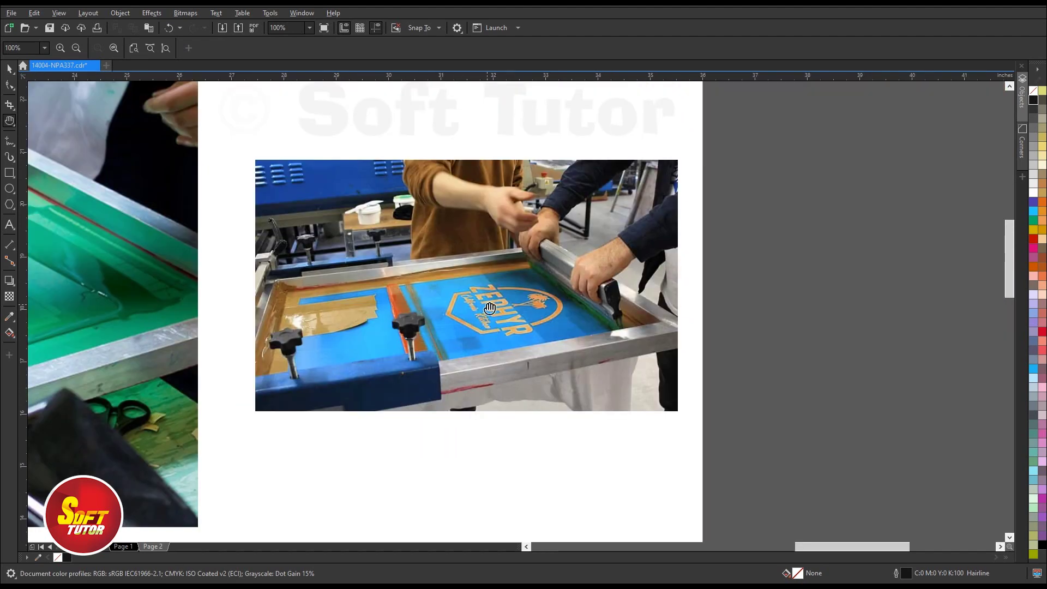
scroll(580, 379, up, 2)
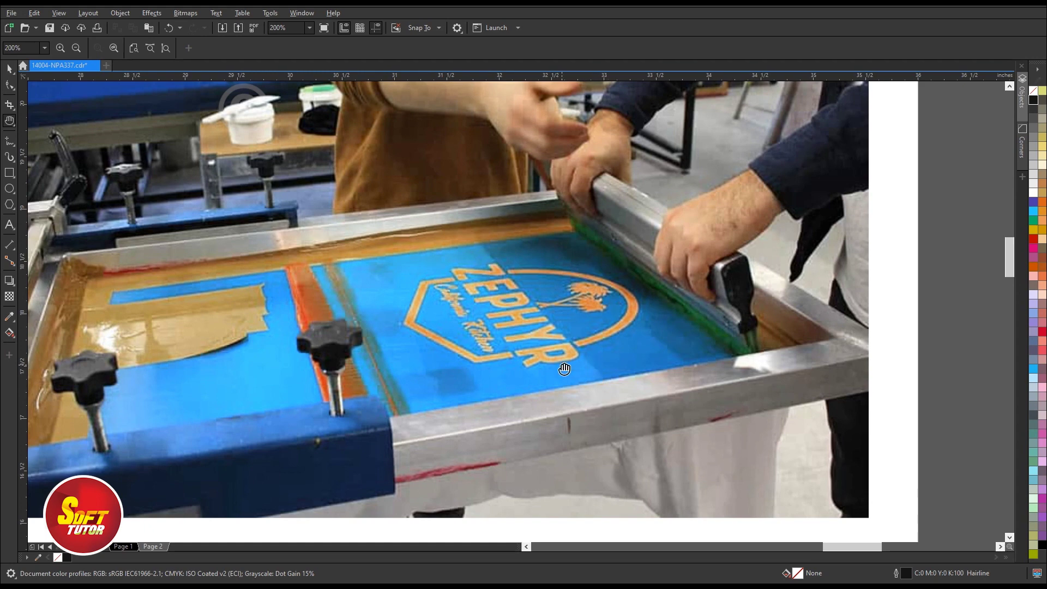
scroll(564, 370, up, 2)
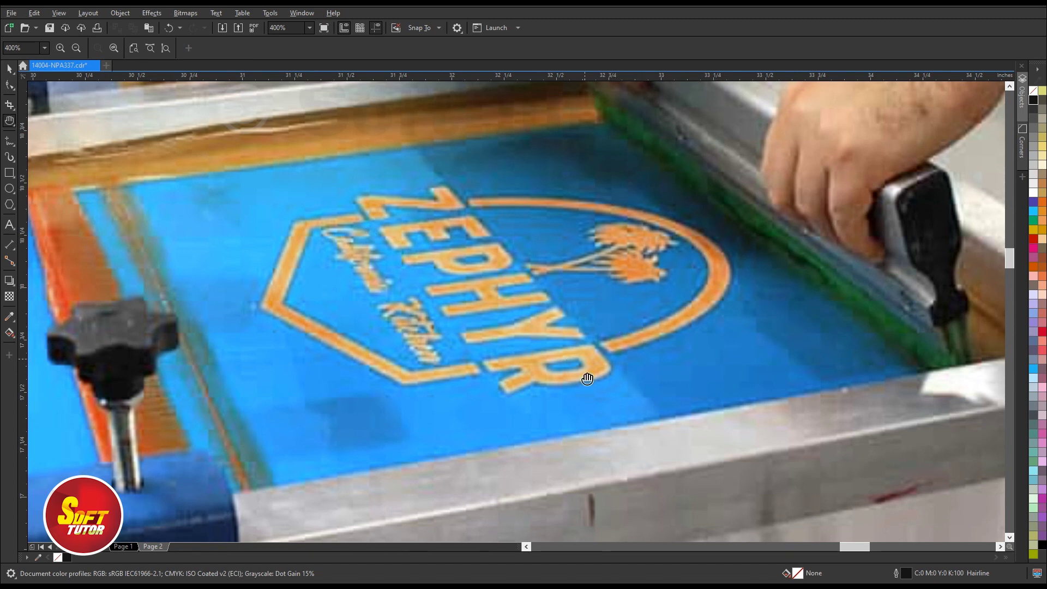
scroll(571, 339, down, 2)
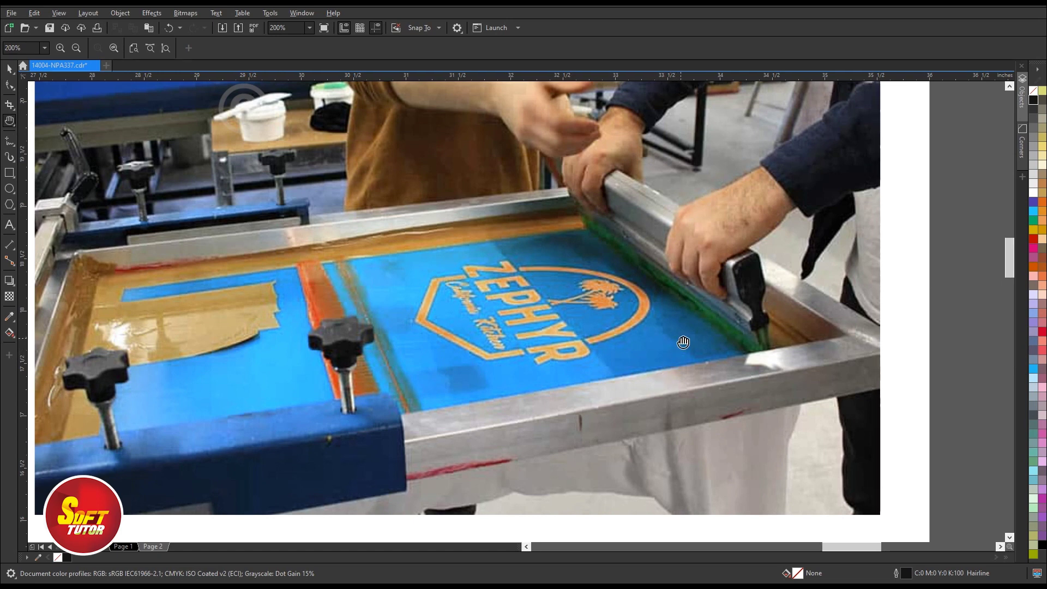
scroll(683, 342, down, 2)
scroll(540, 303, up, 1)
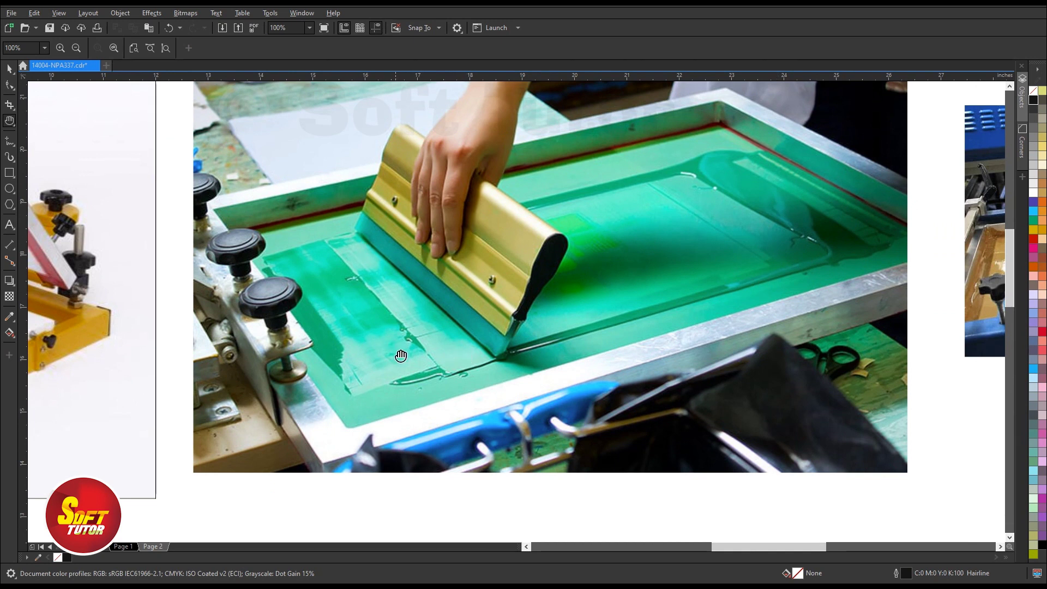
drag(699, 285, 609, 301)
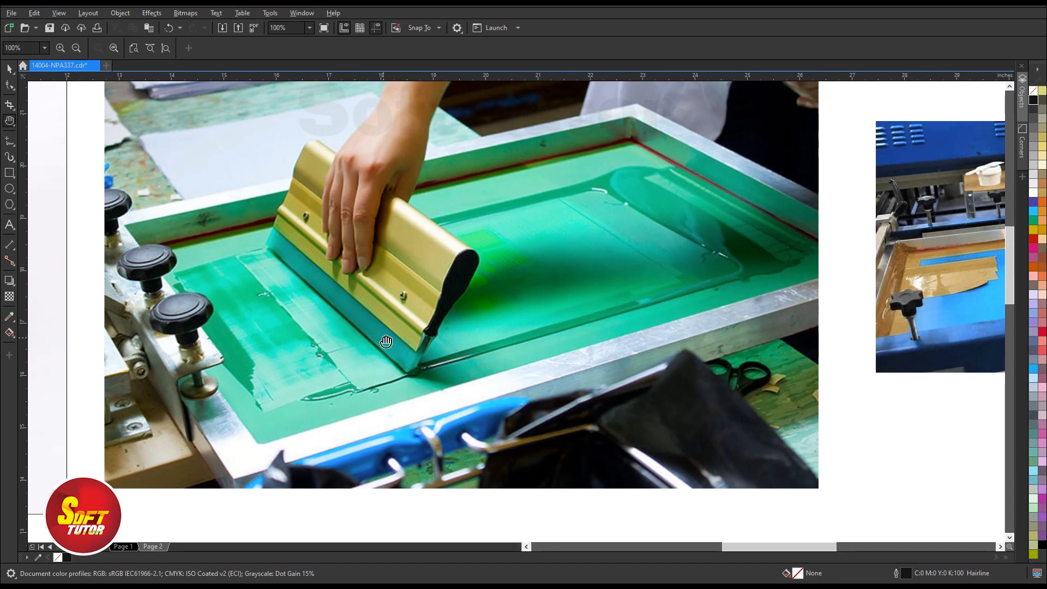
drag(334, 363, 457, 346)
key(shift+F4)
- Return to Page 1 and check the separated black head, tail, wing and eye parts against the complete parrot
click(123, 546)
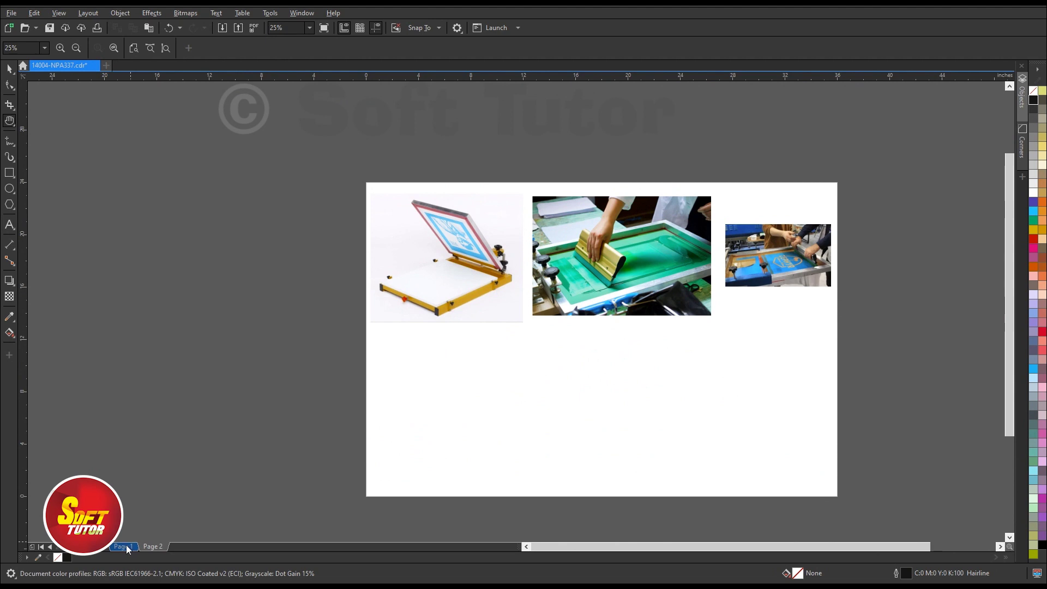
key(space)
scroll(671, 207, up, 1)
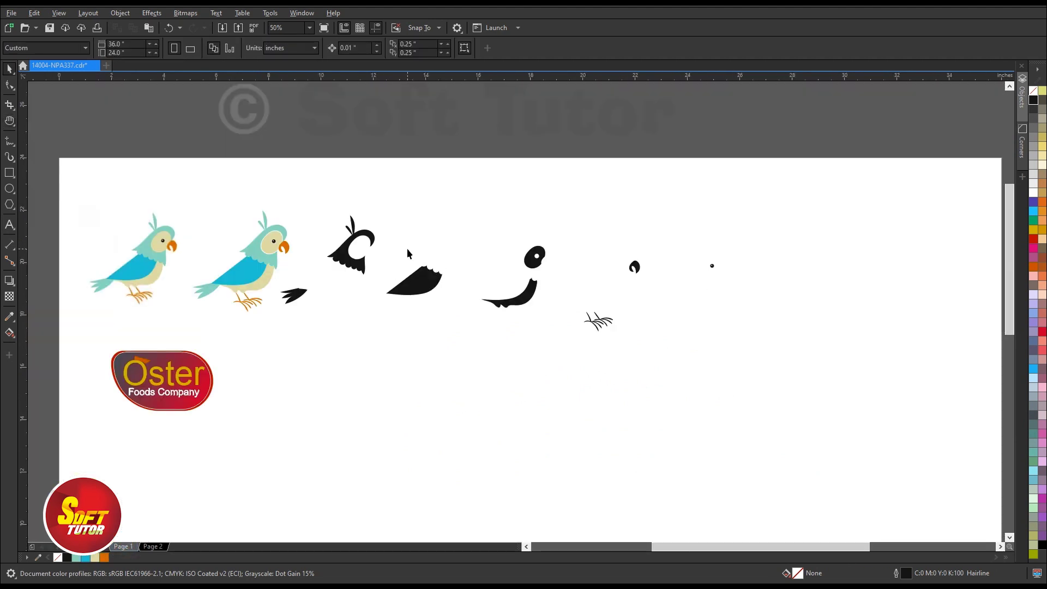
drag(725, 252, 663, 322)
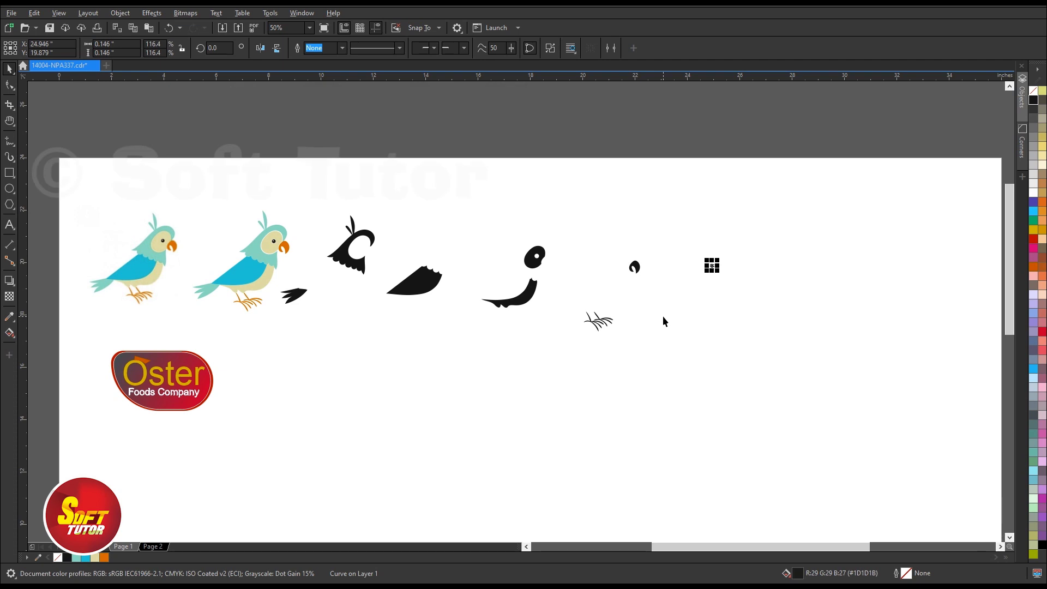
click(335, 260)
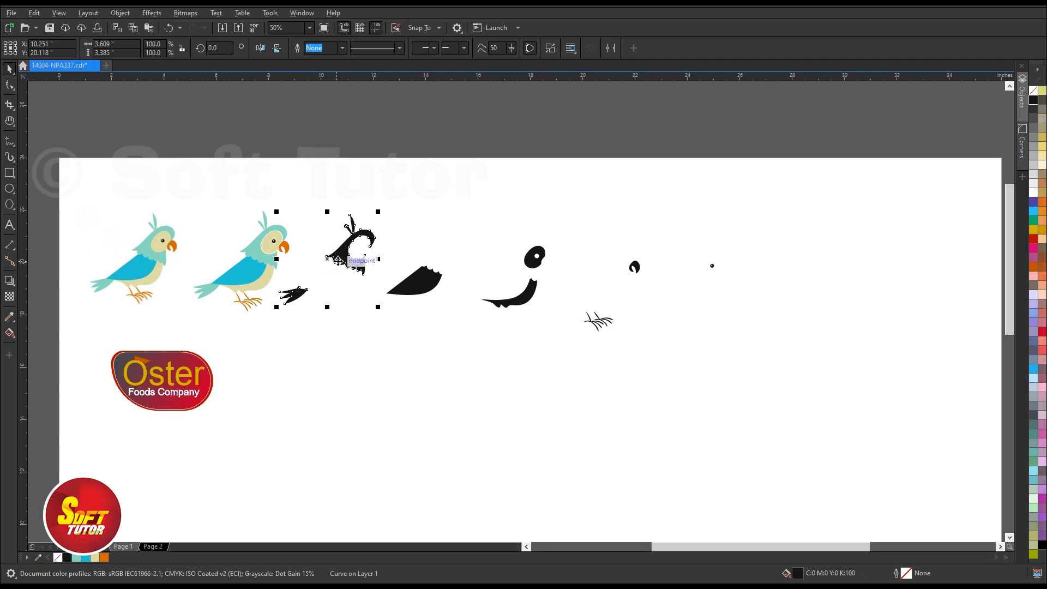
drag(338, 261, 352, 239)
click(433, 180)
click(262, 266)
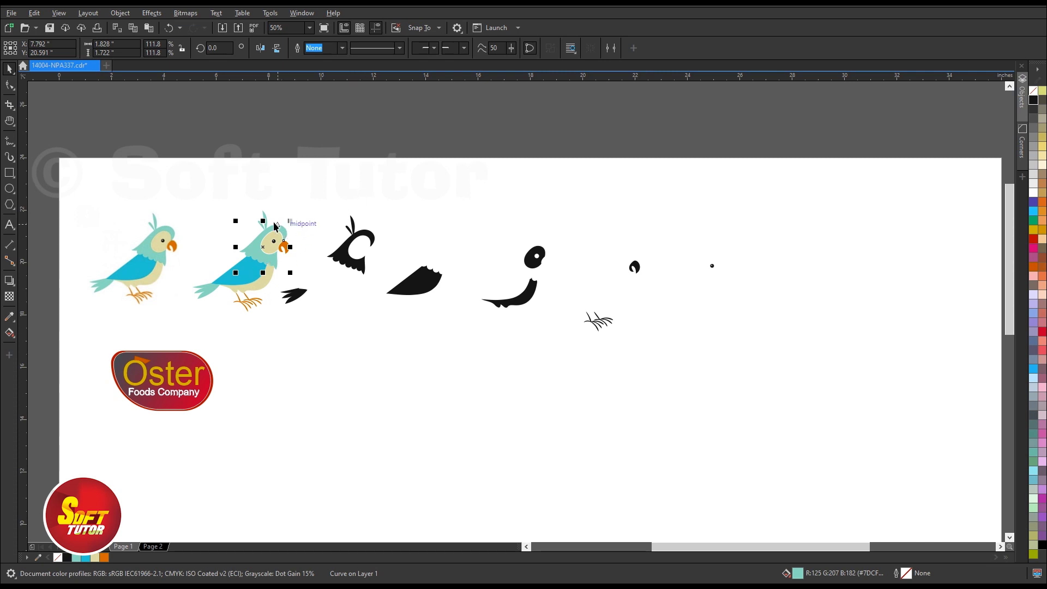
click(430, 283)
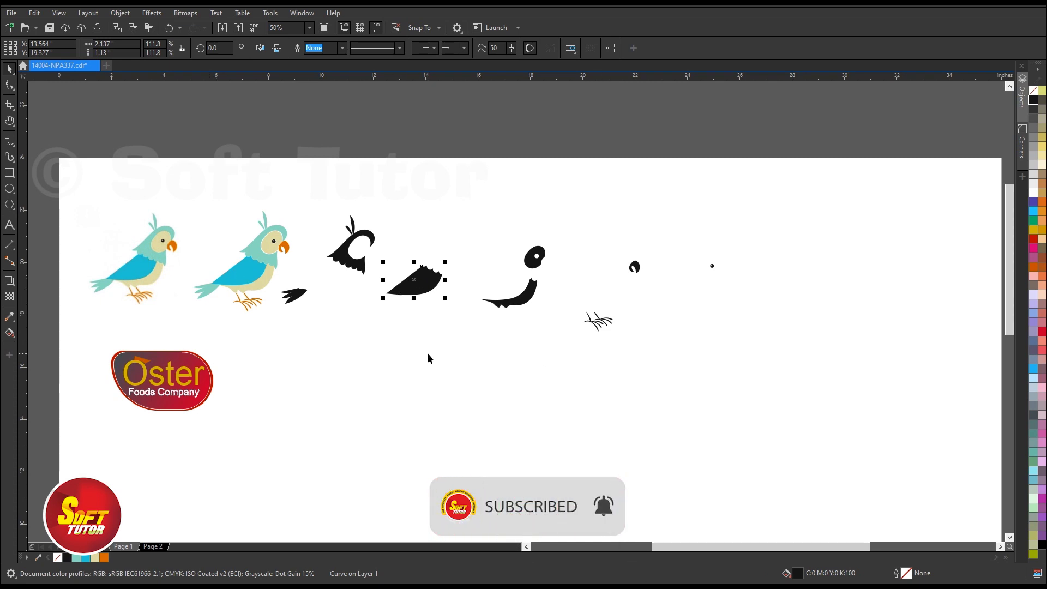
- Select the complete parrot next to the black tail and place a copy of it beyond the separated black eye
key(h)
drag(332, 374, 427, 353)
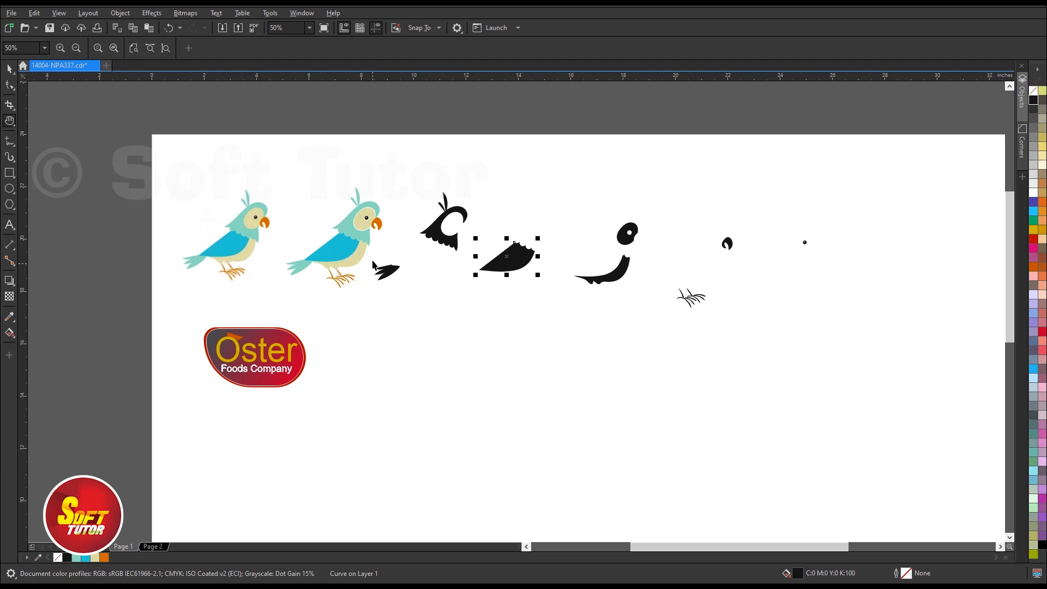
key(space)
click(360, 225)
click(304, 168)
drag(263, 159, 389, 311)
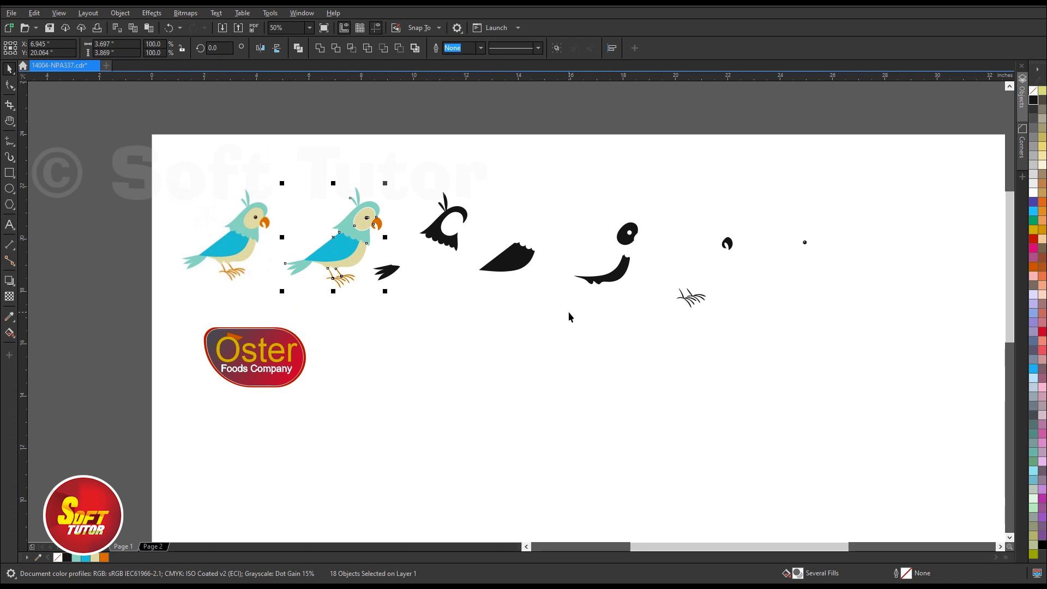
drag(338, 229, 583, 420)
scroll(429, 252, down, 1)
scroll(543, 364, up, 1)
drag(490, 348, 837, 183)
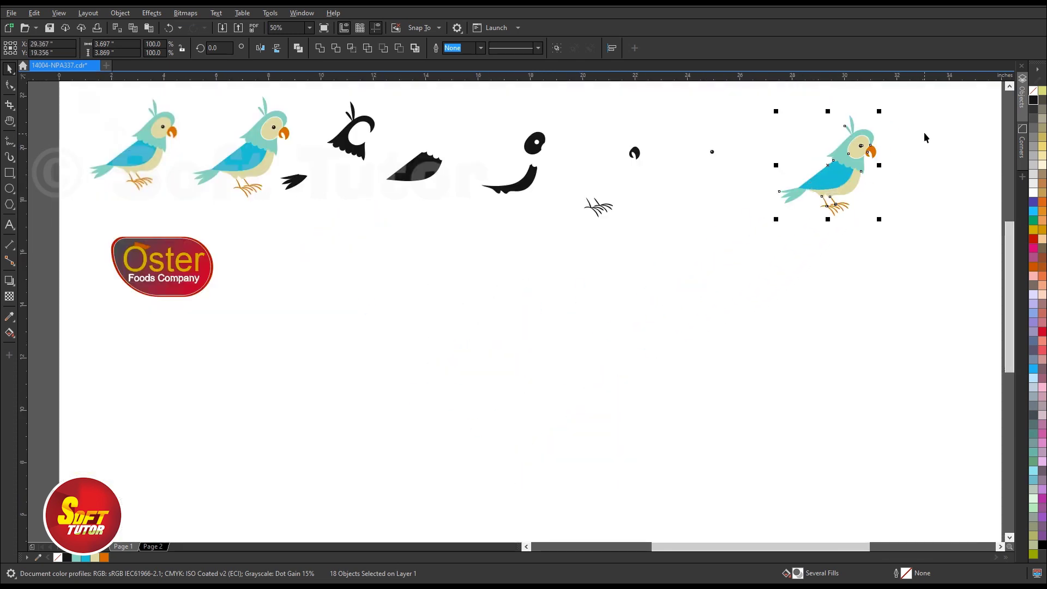
- Try red, magenta, blue, no fill and black on all parts of the new parrot copy
scroll(924, 132, up, 2)
click(795, 222)
scroll(795, 222, down, 1)
scroll(683, 212, up, 1)
click(644, 218)
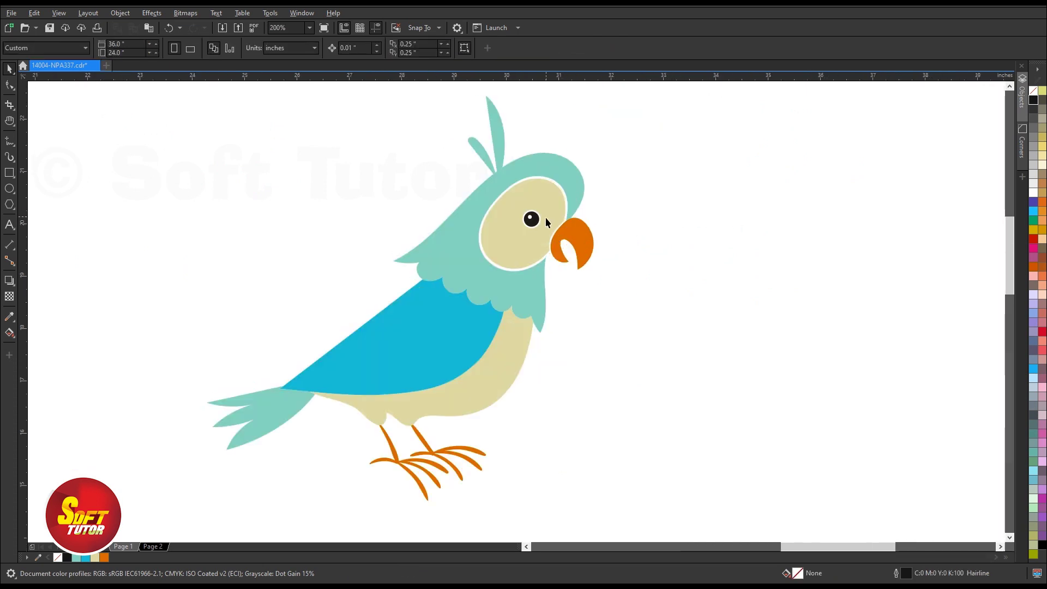
scroll(530, 235, down, 1)
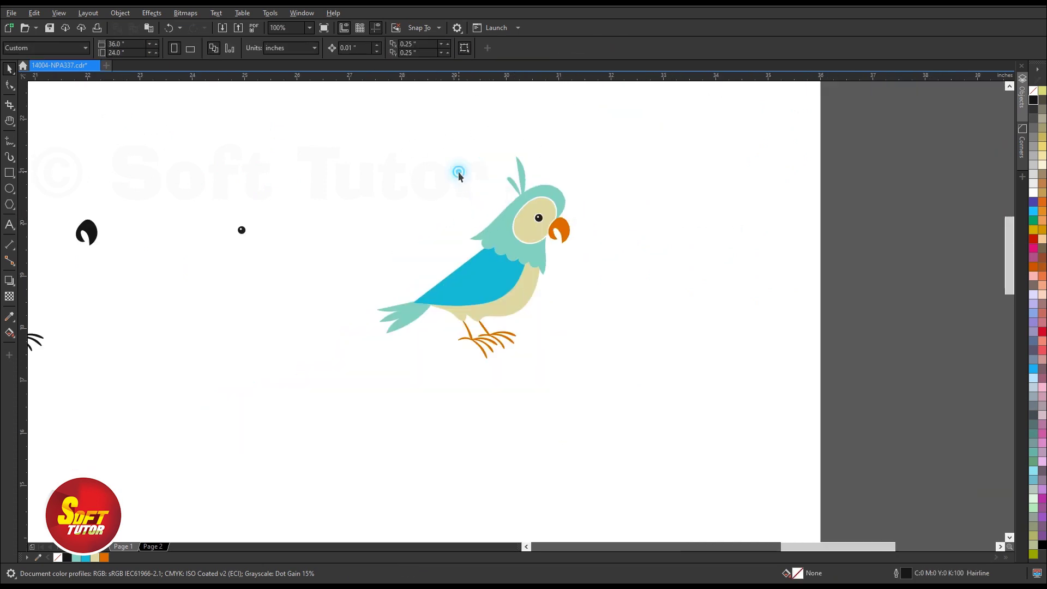
drag(337, 124, 675, 393)
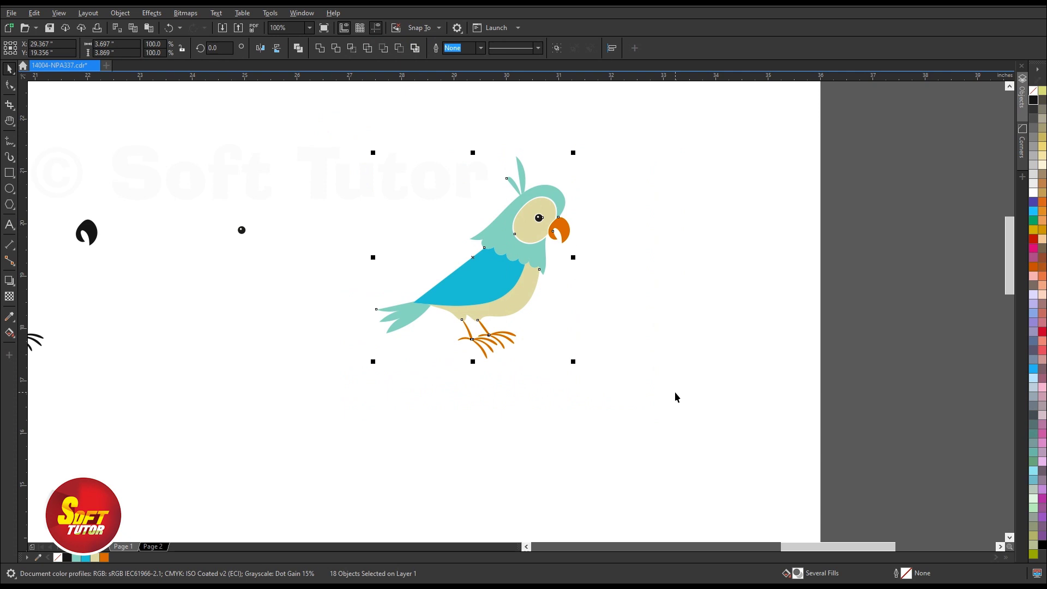
click(1035, 240)
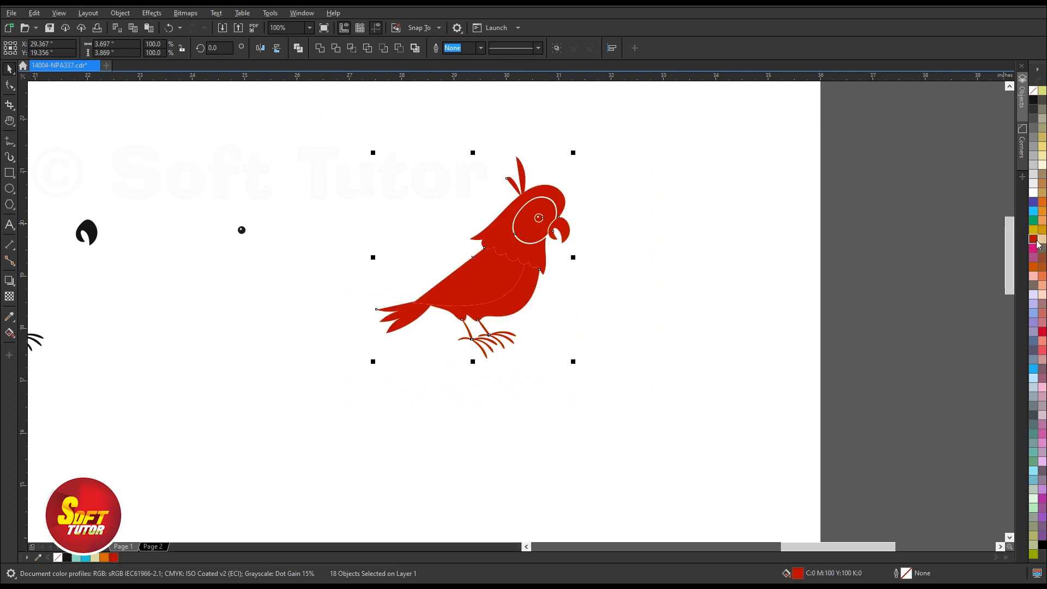
click(1034, 249)
click(1033, 202)
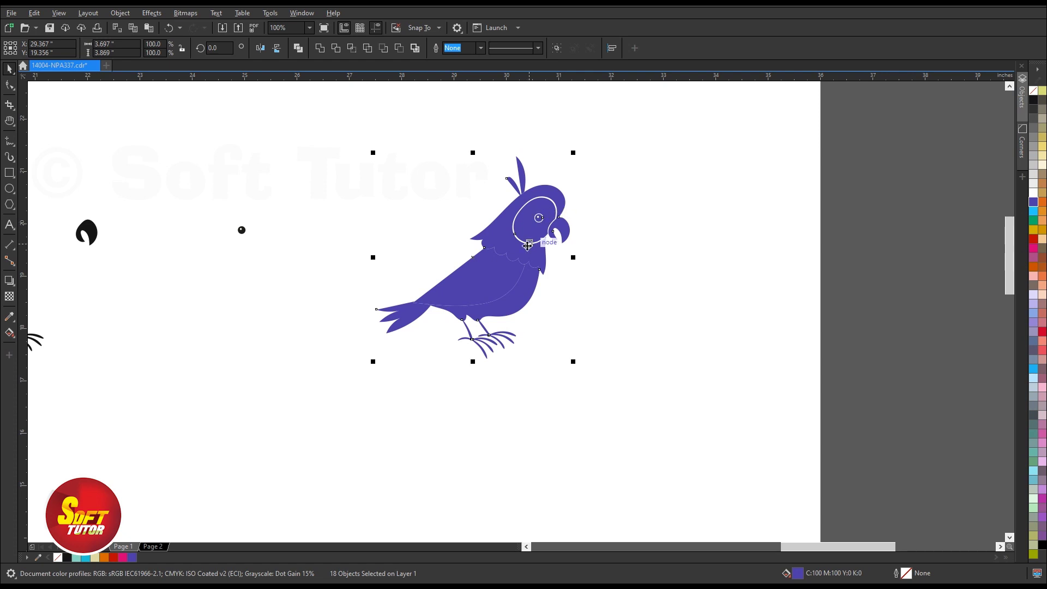
click(1034, 91)
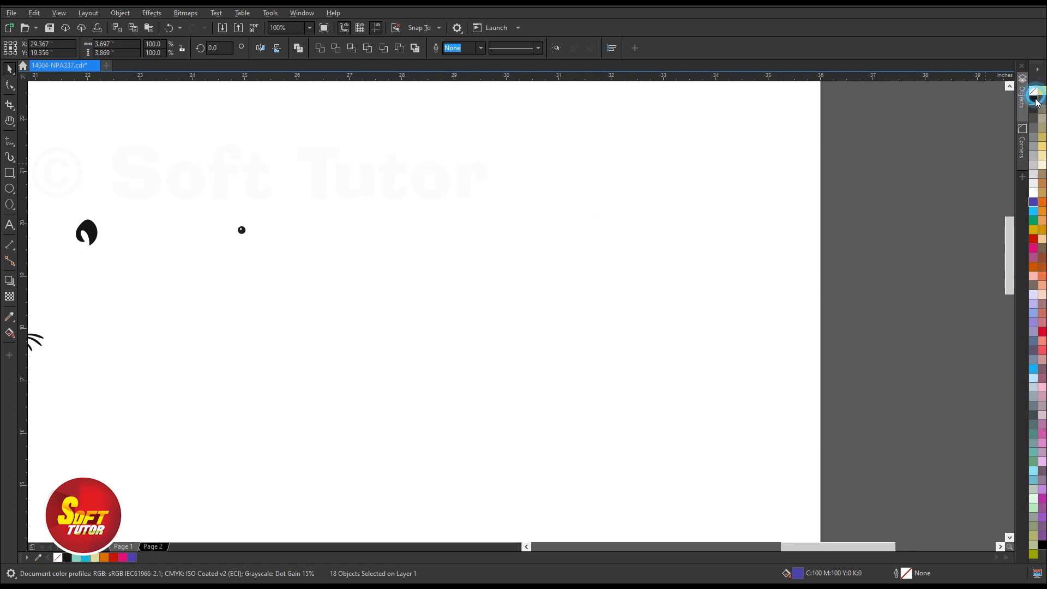
click(1034, 100)
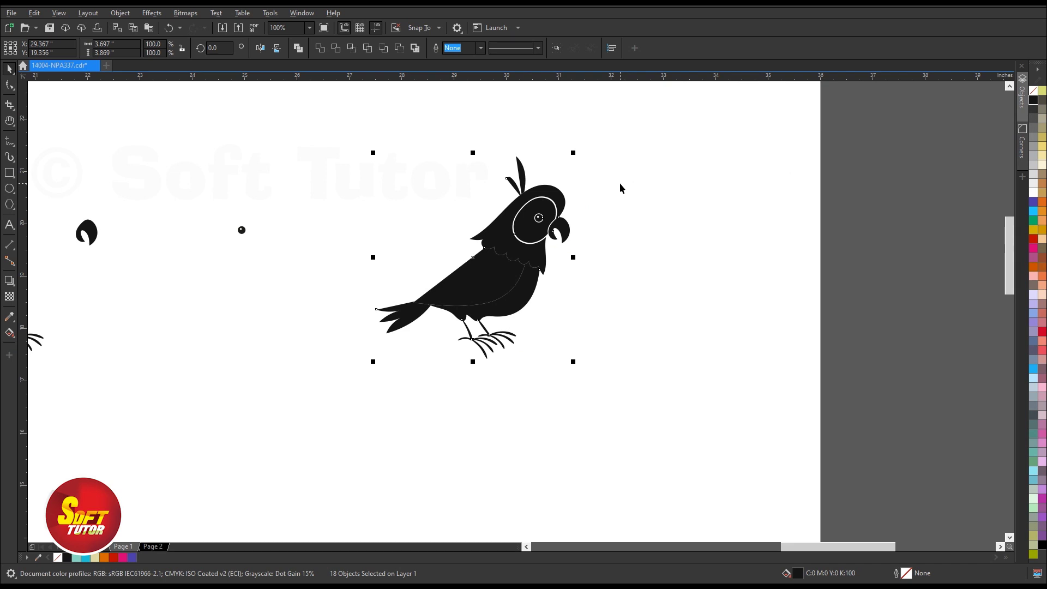
- Fill all parts of the new parrot copy with Brick Red
click(1036, 276)
click(1042, 267)
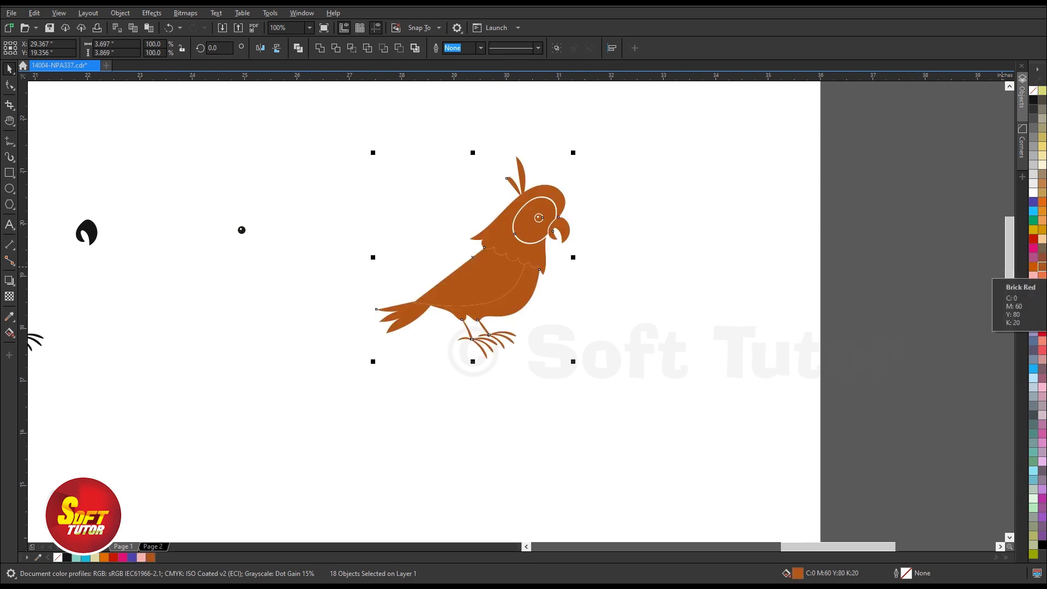
click(678, 188)
- Nudge the wing, belly, tail and legs of the parrot copy down to open a thin gap below the head feathers
scroll(513, 202, up, 2)
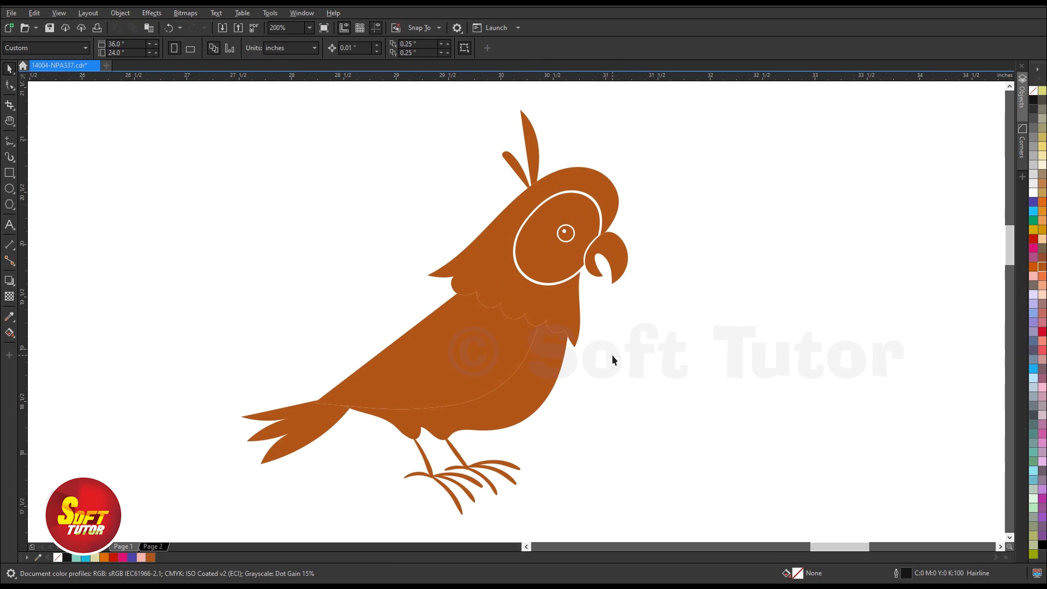
click(413, 357)
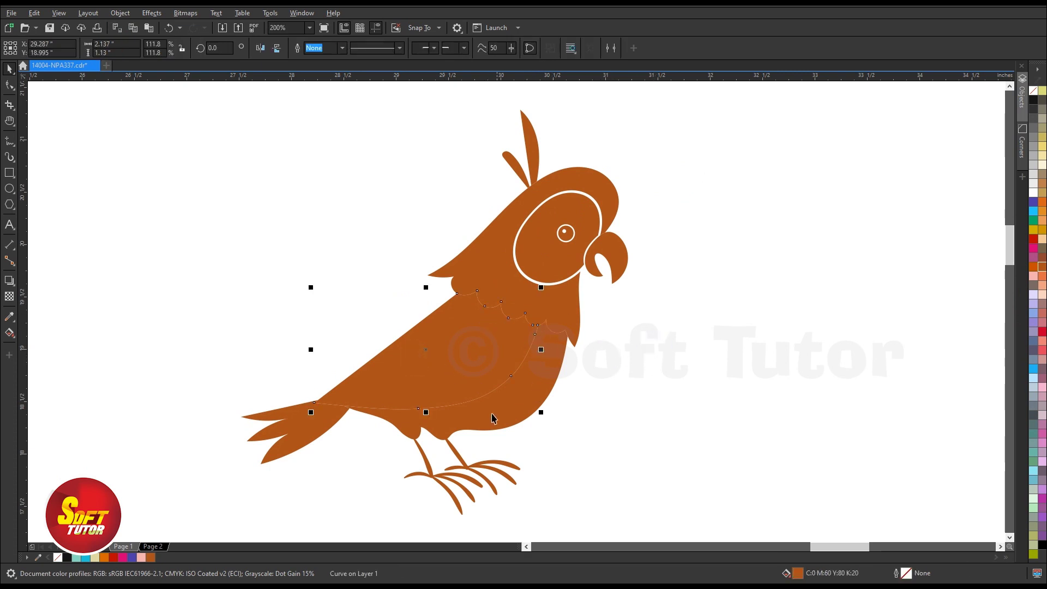
click(228, 396)
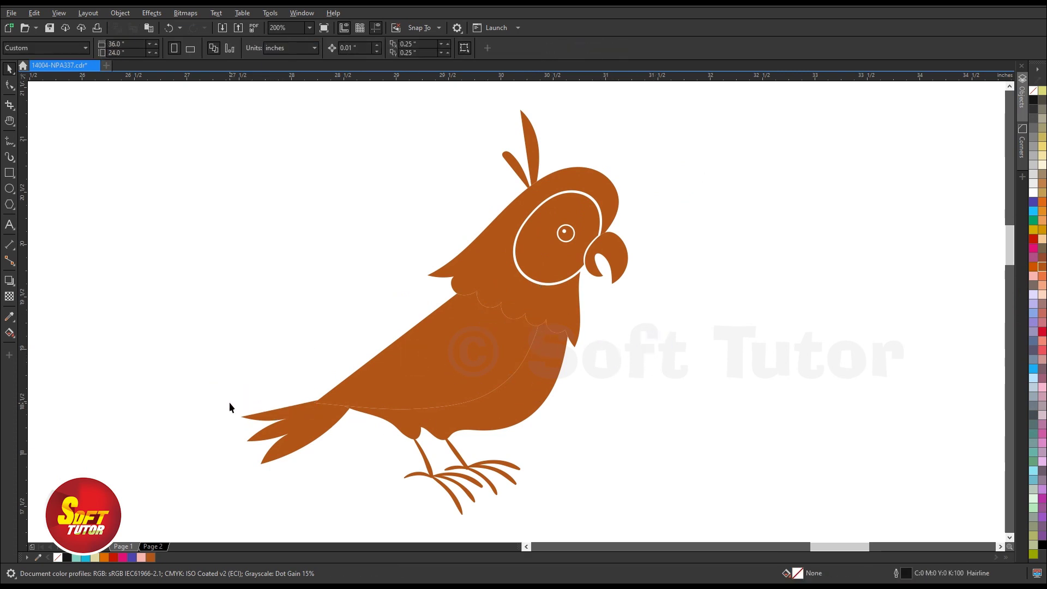
drag(356, 454, 578, 523)
key(Down)
key(Down)
key(Down)
key(Down)
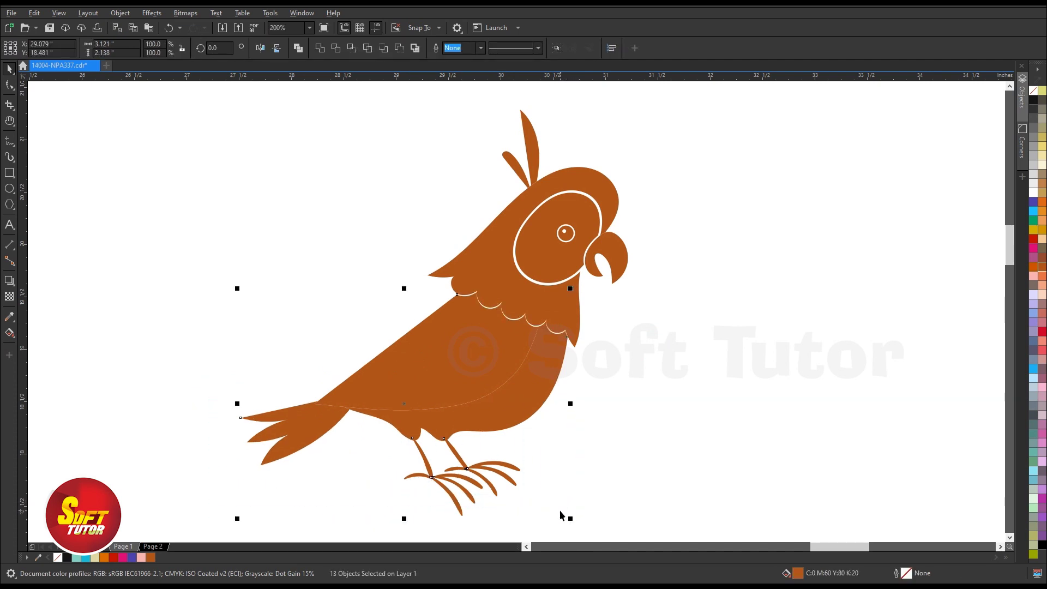
click(635, 416)
- Nudge the belly and legs slightly down and to the right to open a thin gap below the wing
click(511, 412)
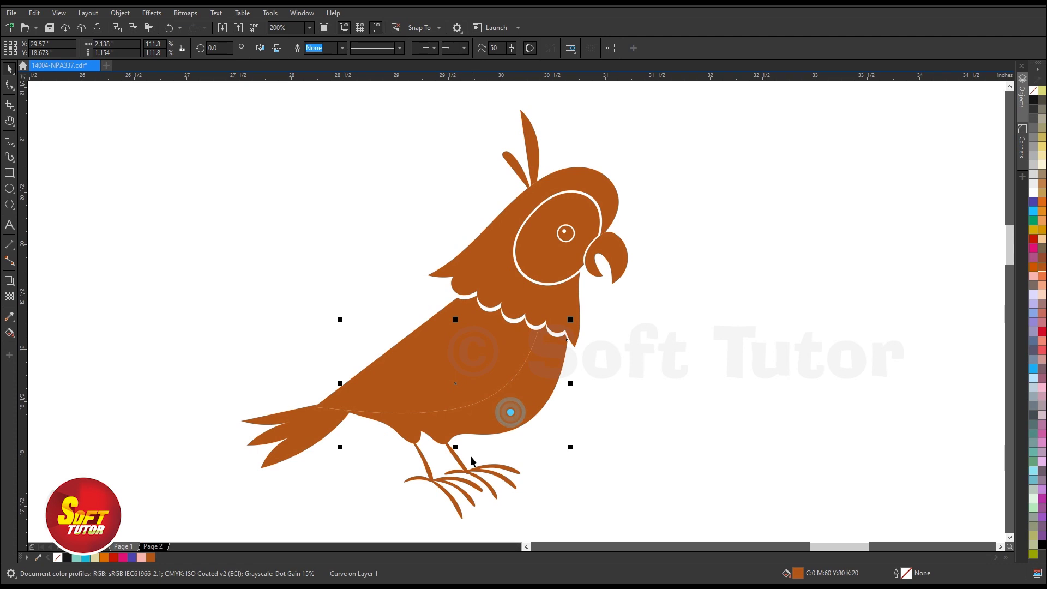
drag(548, 496, 411, 431)
key(Down)
key(Down)
key(Right)
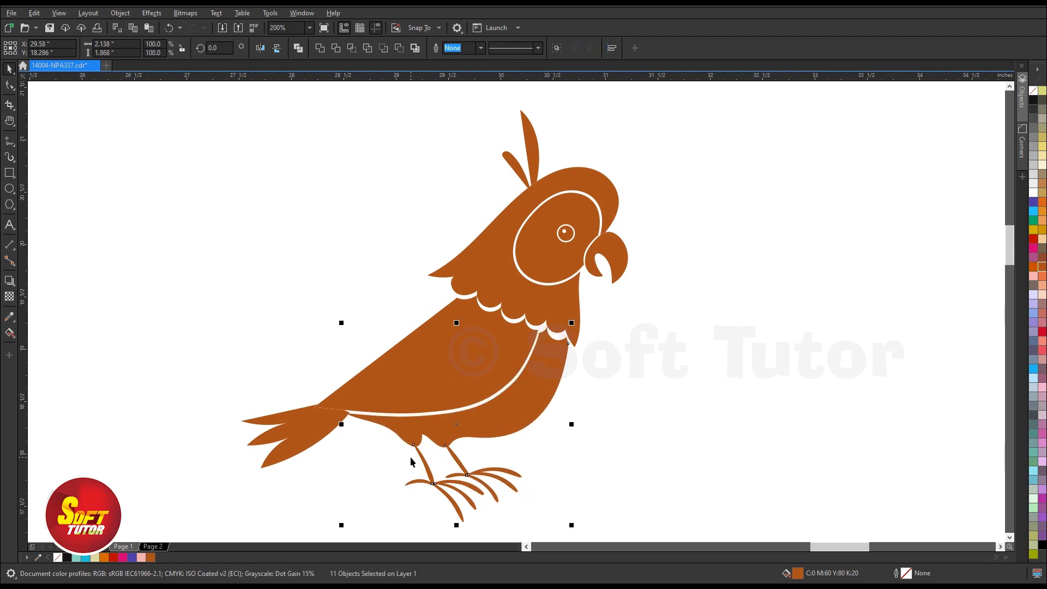
- Shift the tail slightly away from the body and the crest feathers slightly above the head to leave thin gaps
click(296, 437)
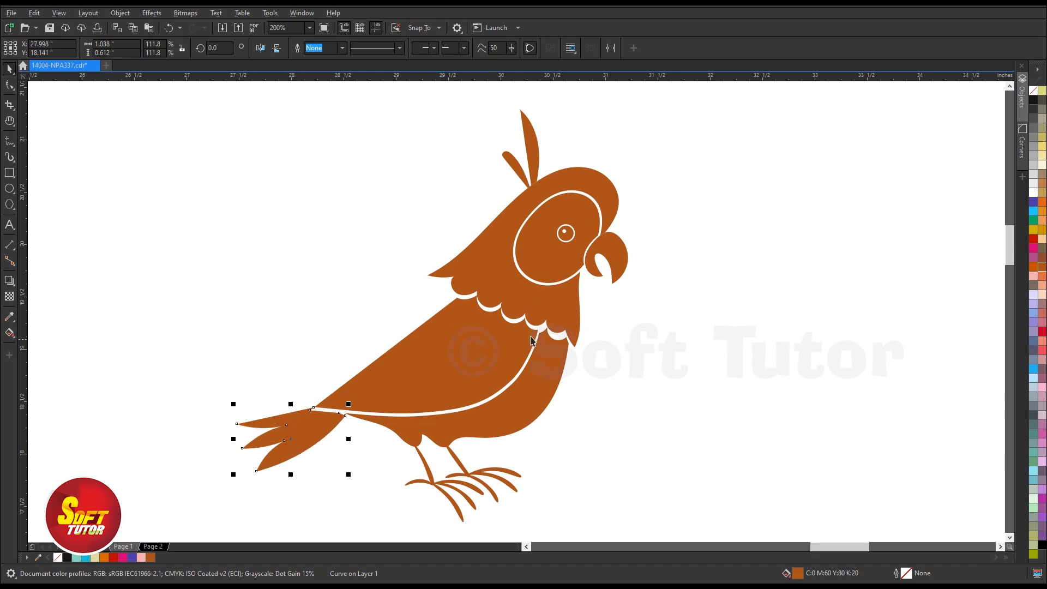
click(718, 268)
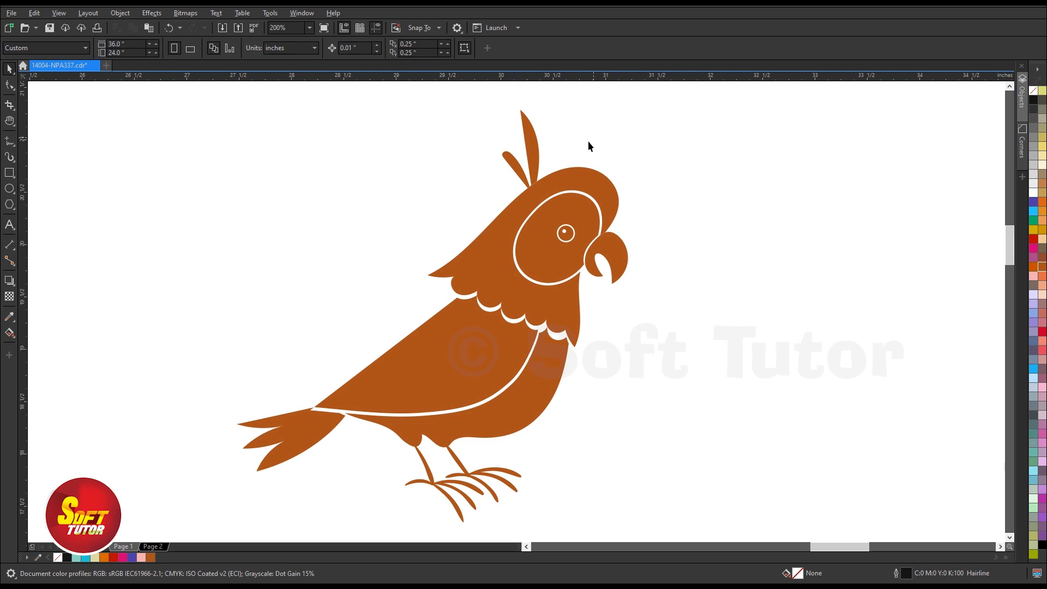
click(521, 162)
drag(523, 158, 535, 149)
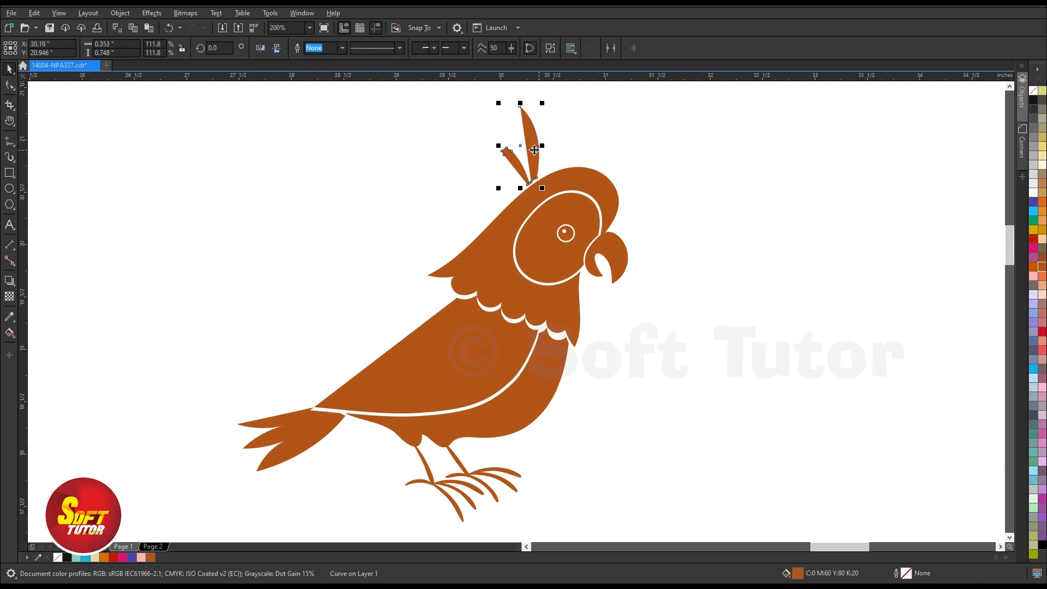
click(812, 295)
- Select the whole spaced parrot and, after trying other swatches, fill it with cyan (C100 M0 Y0 K0)
scroll(578, 239, down, 2)
drag(594, 138, 297, 403)
click(1042, 284)
click(1041, 250)
click(1033, 211)
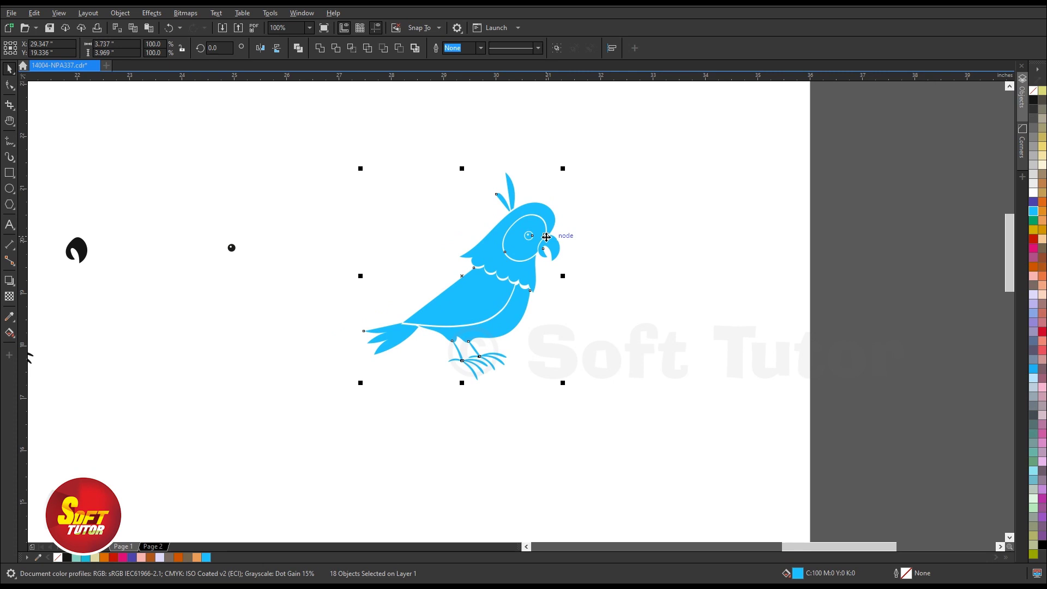
- Place a duplicate of the cyan parrot beside it and fill the duplicate with black
drag(523, 259, 680, 265)
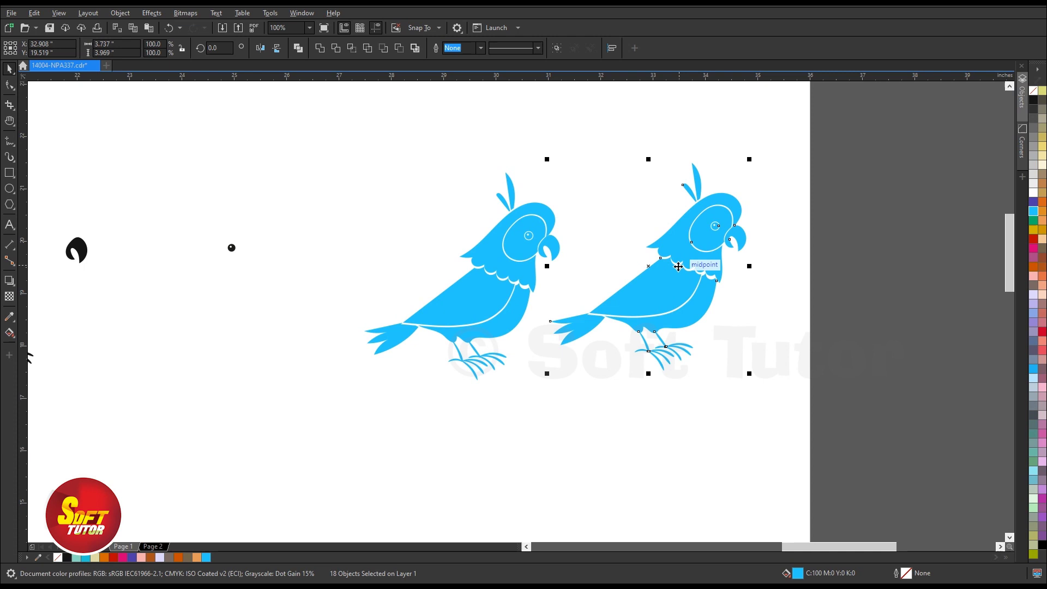
click(1034, 101)
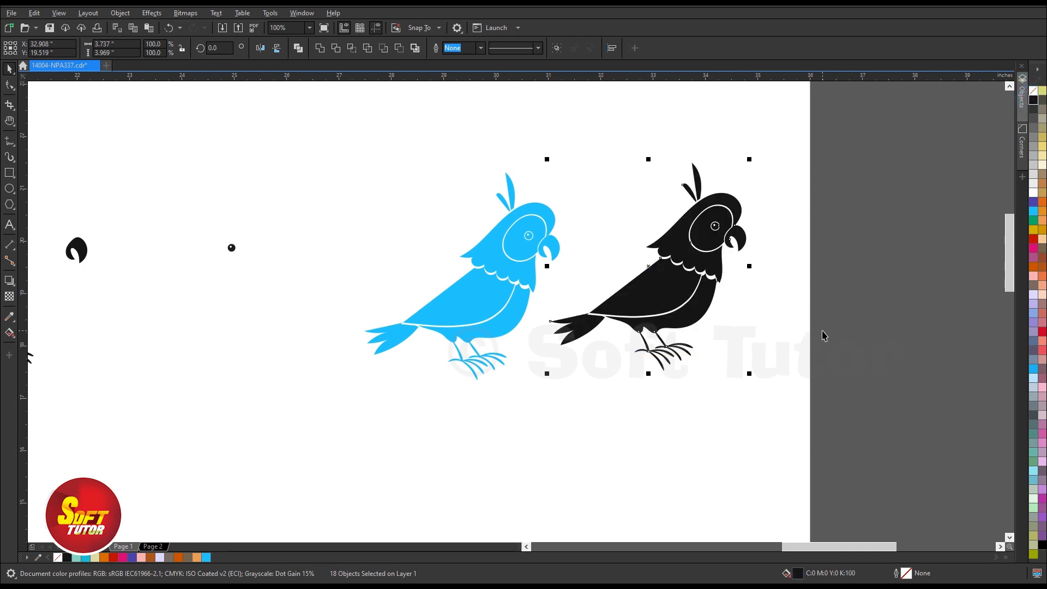
- Place a duplicate of the whole Oster Foods Company logo below the original
key(h)
drag(365, 462, 374, 430)
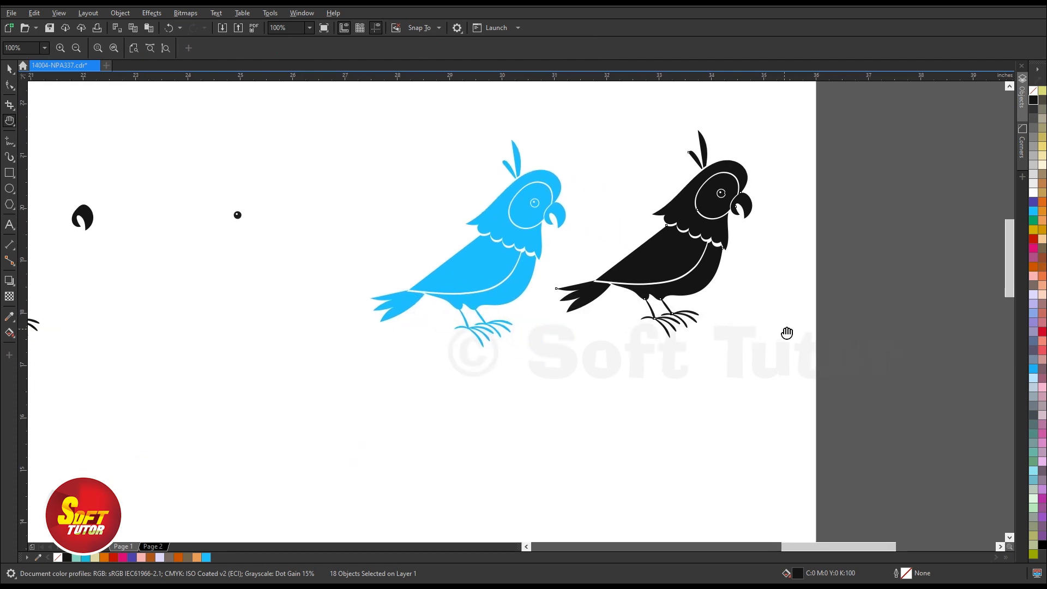
drag(770, 319, 708, 342)
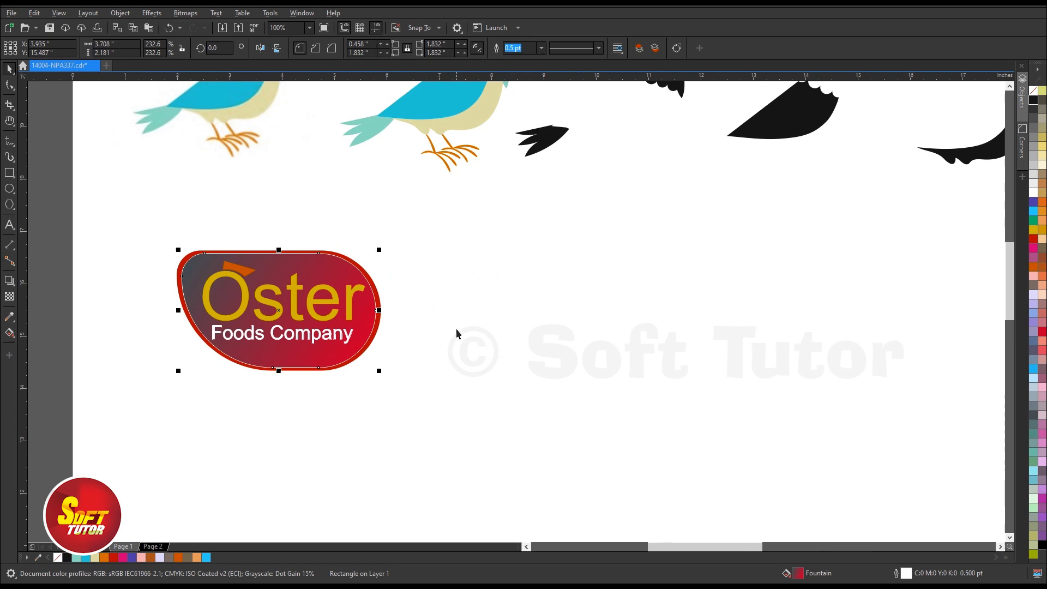
click(208, 229)
drag(139, 231, 490, 441)
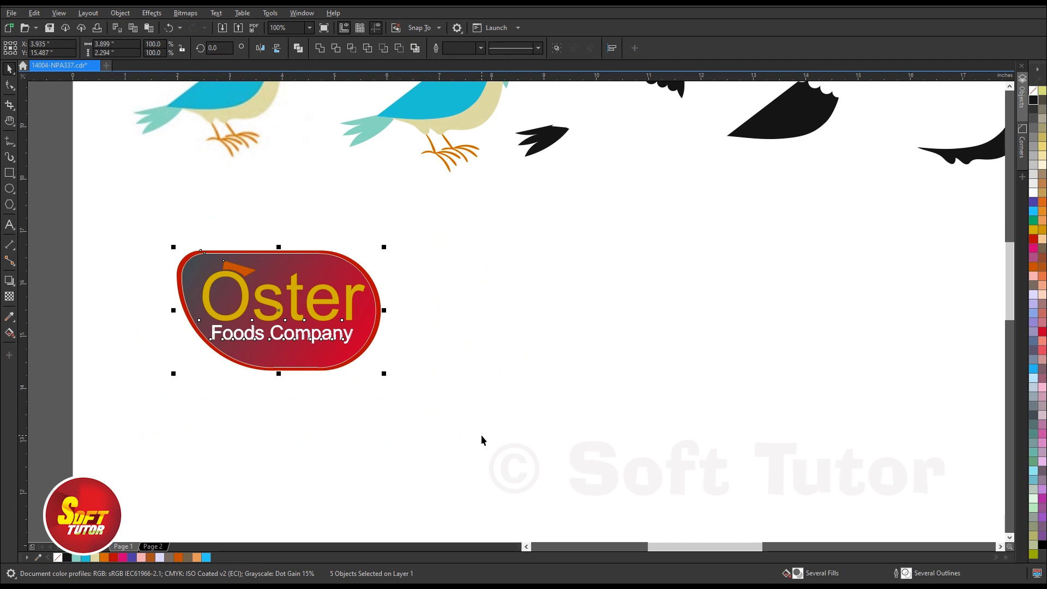
drag(252, 346, 249, 503)
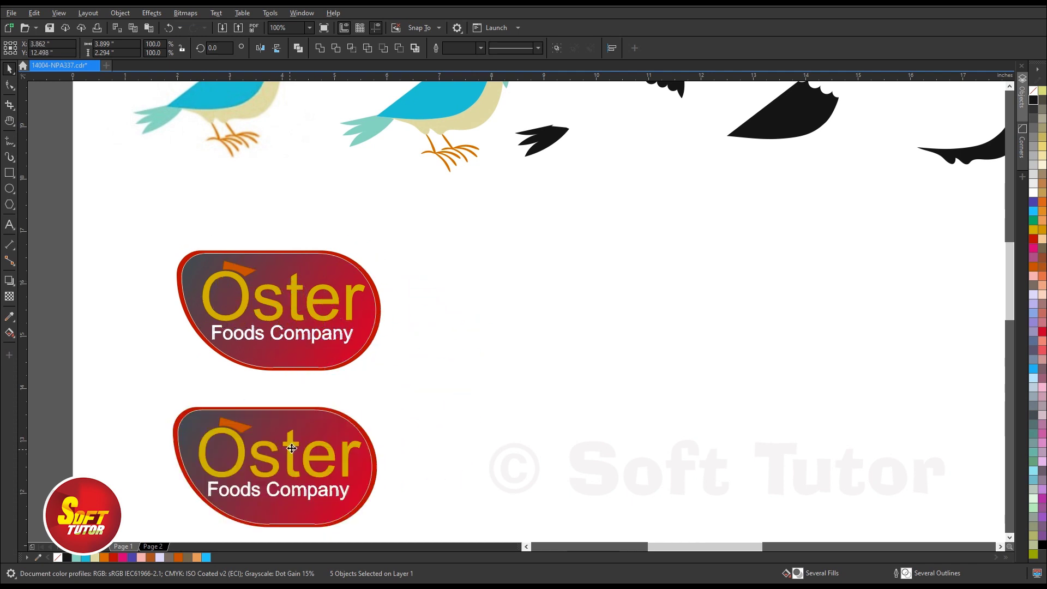
scroll(319, 235, down, 2)
click(311, 403)
scroll(310, 403, up, 2)
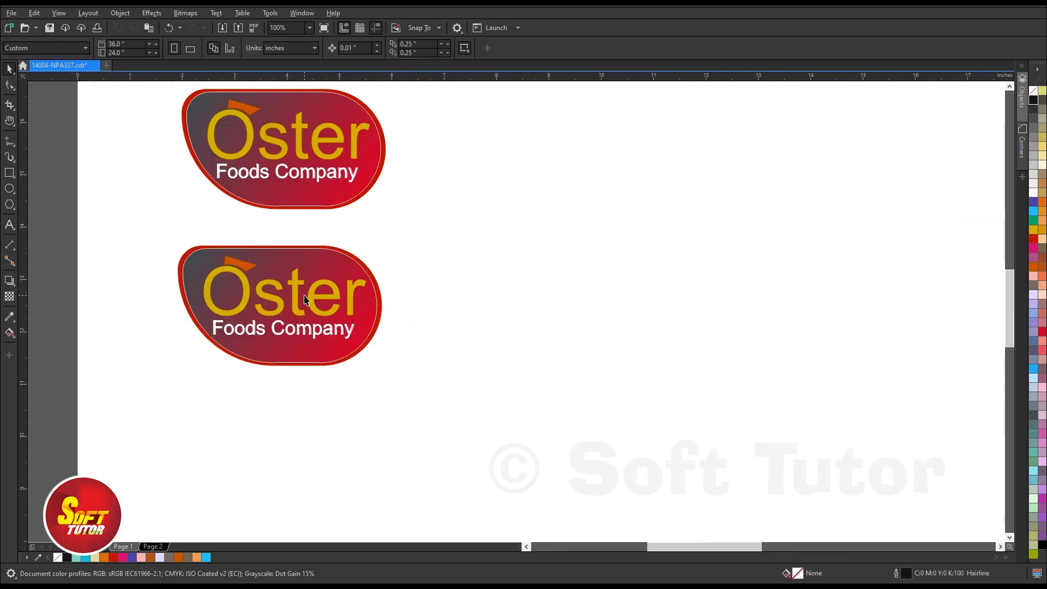
- Try moving the gradient panel away from the logo copy's other layers and undo each move
scroll(292, 284, up, 2)
click(262, 229)
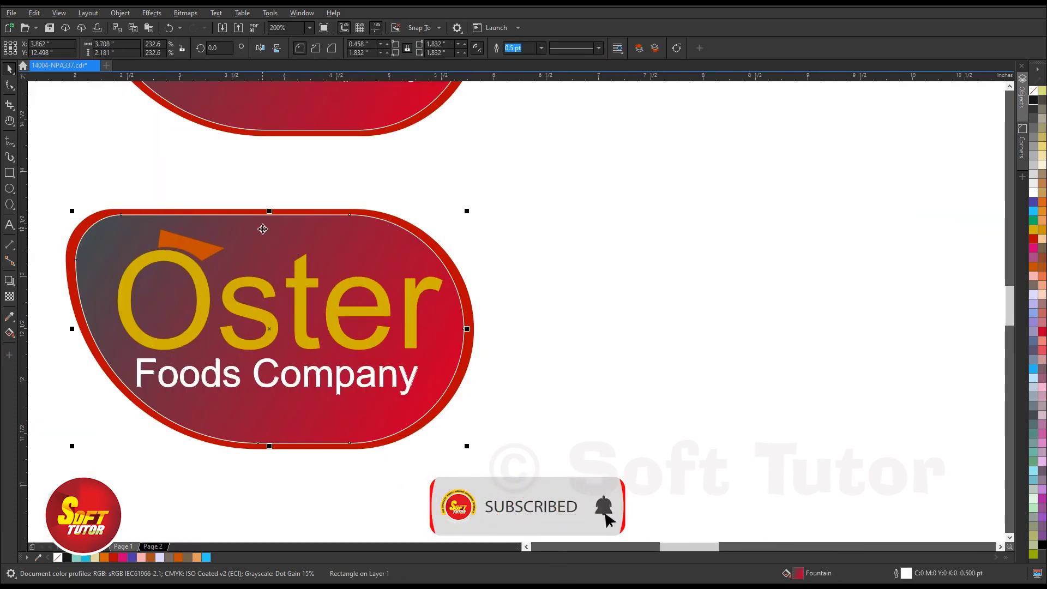
drag(263, 229, 647, 280)
key(ctrl+z)
click(312, 213)
click(276, 309)
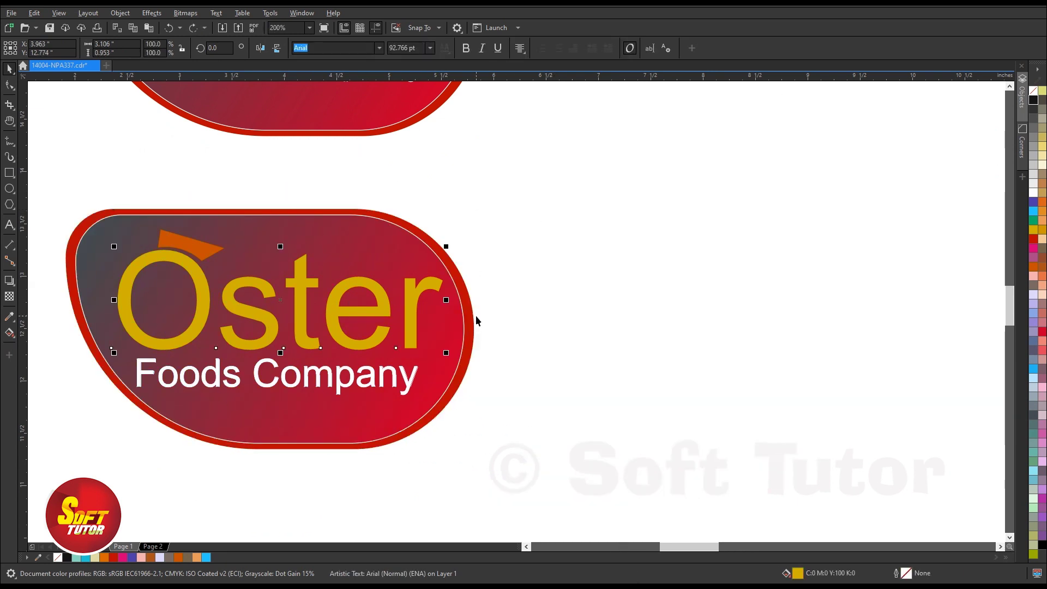
click(476, 316)
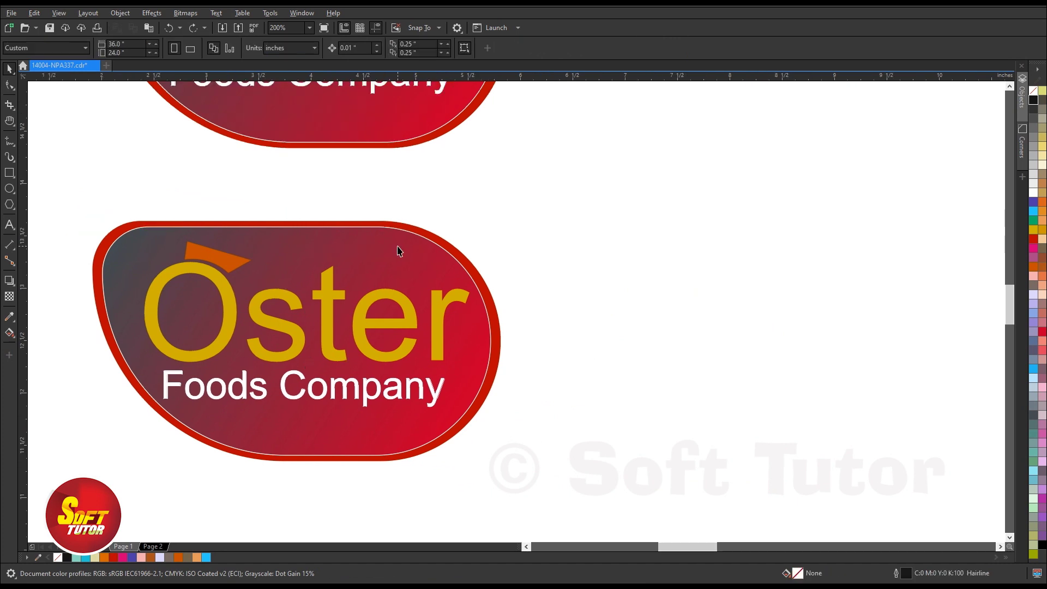
drag(378, 253, 554, 237)
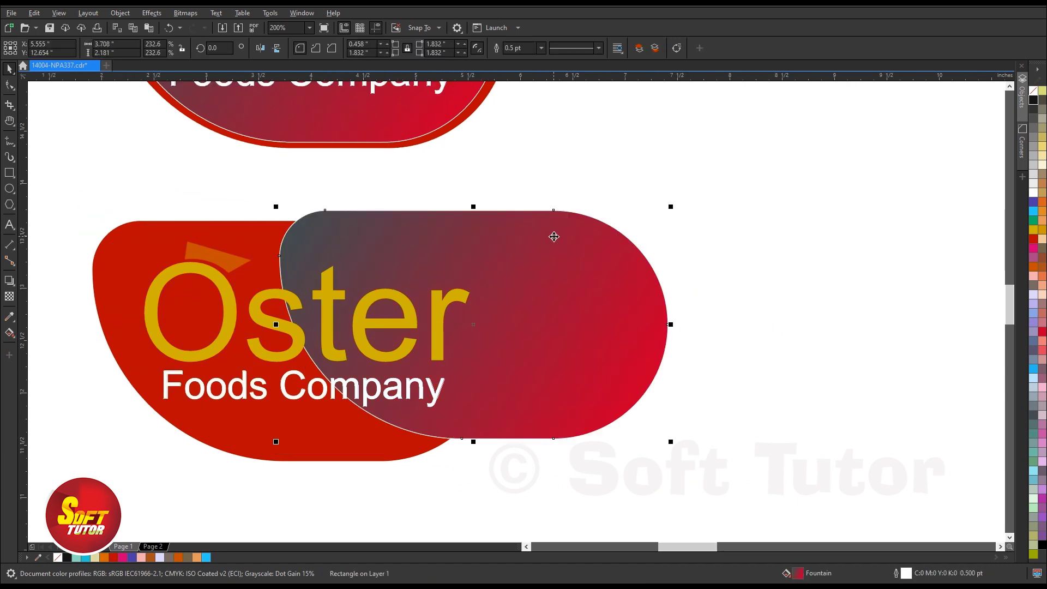
key(ctrl+z)
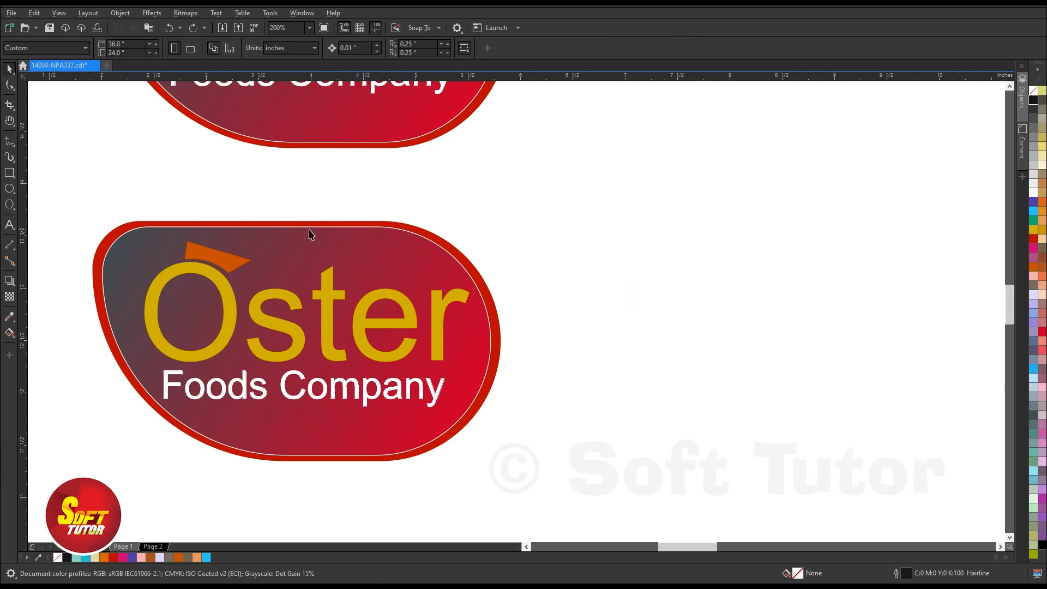
drag(325, 232, 306, 288)
key(ctrl+z)
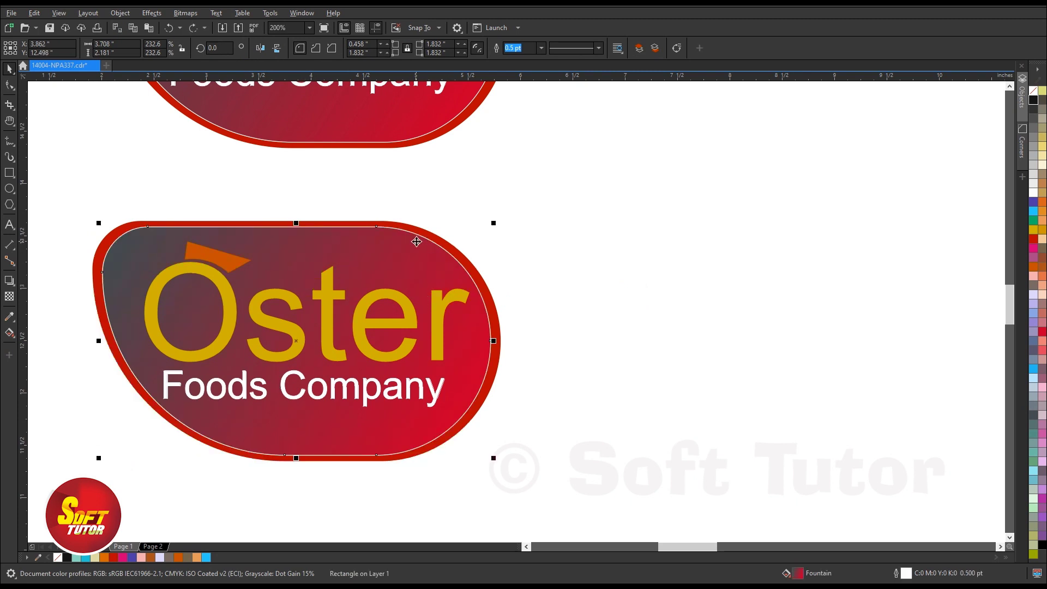
- Trim the gradient panel's shape out of the red base behind it in the logo copy
click(548, 243)
click(402, 243)
scroll(412, 234, up, 1)
shift+click(409, 227)
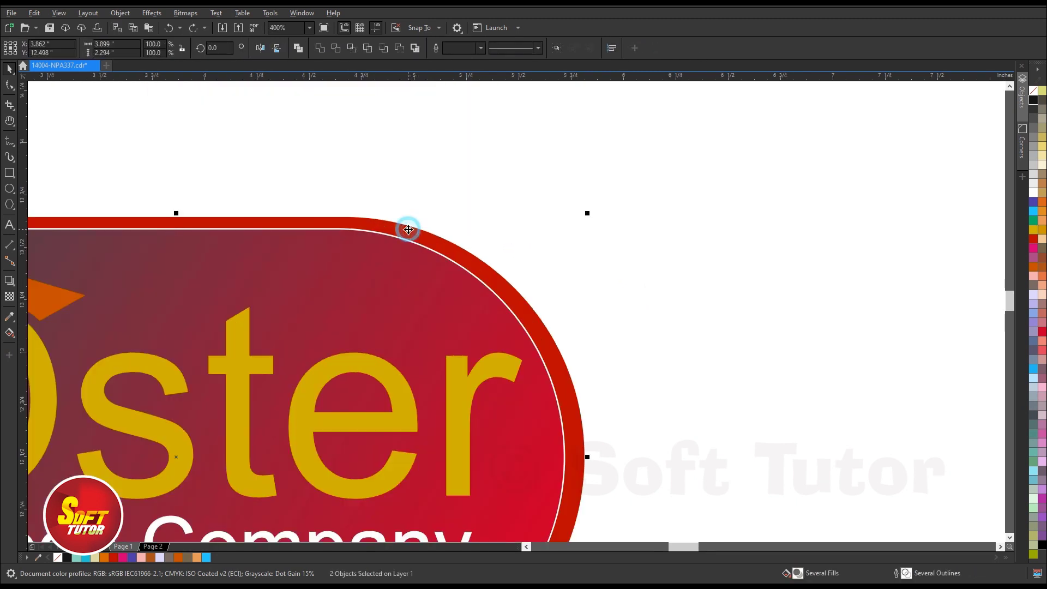
click(337, 50)
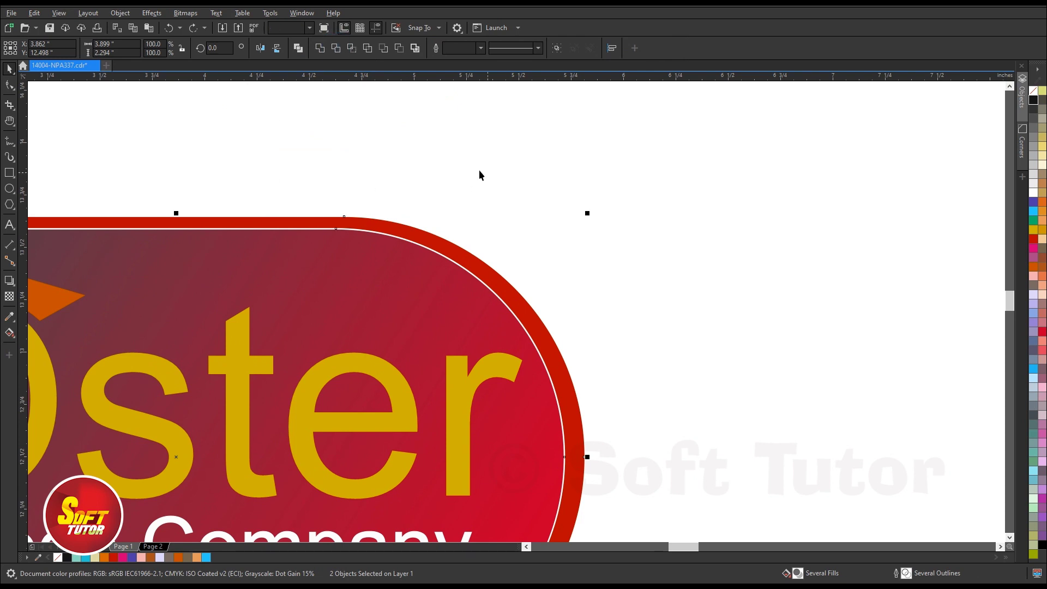
- Remove the white outline from the gradient panel of the logo copy
scroll(475, 172, down, 1)
click(413, 217)
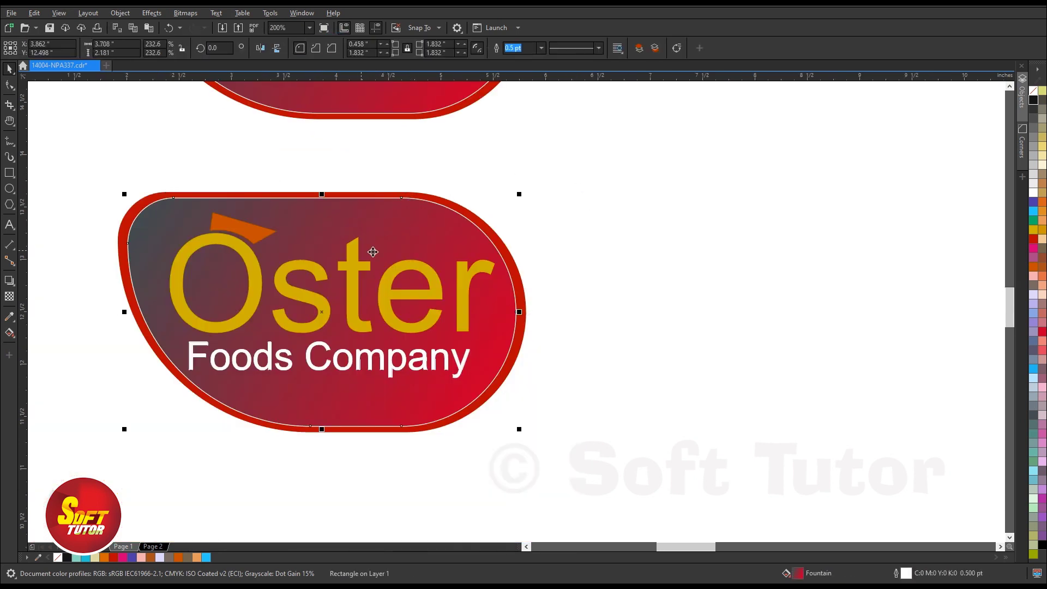
right_click(1034, 91)
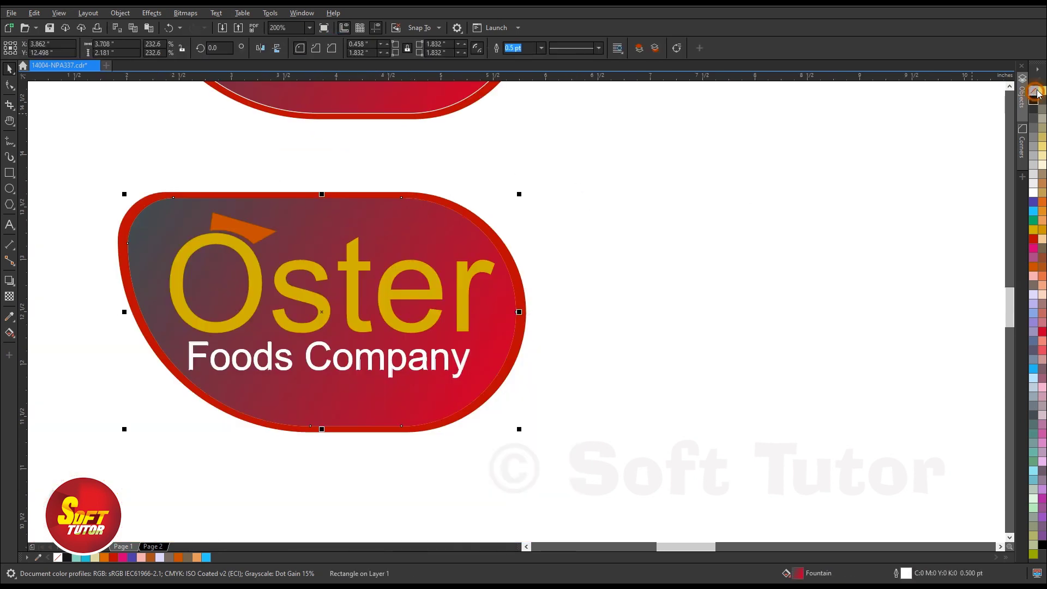
- Scale the red border ring about its centre to about 3.98 by 2.34 inches, leaving a thin gap around the panel
click(490, 223)
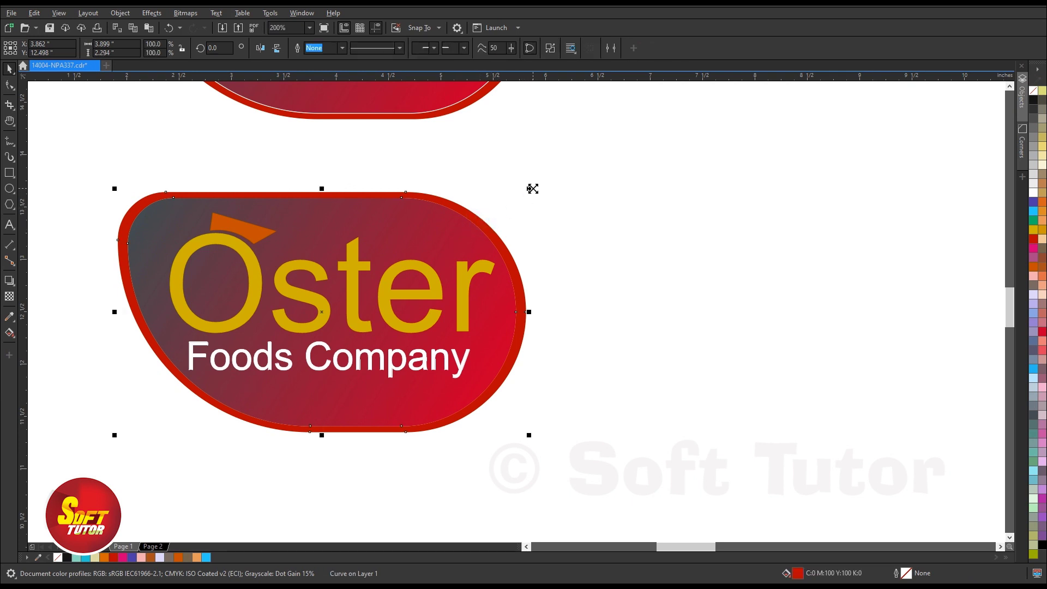
drag(533, 189, 544, 189)
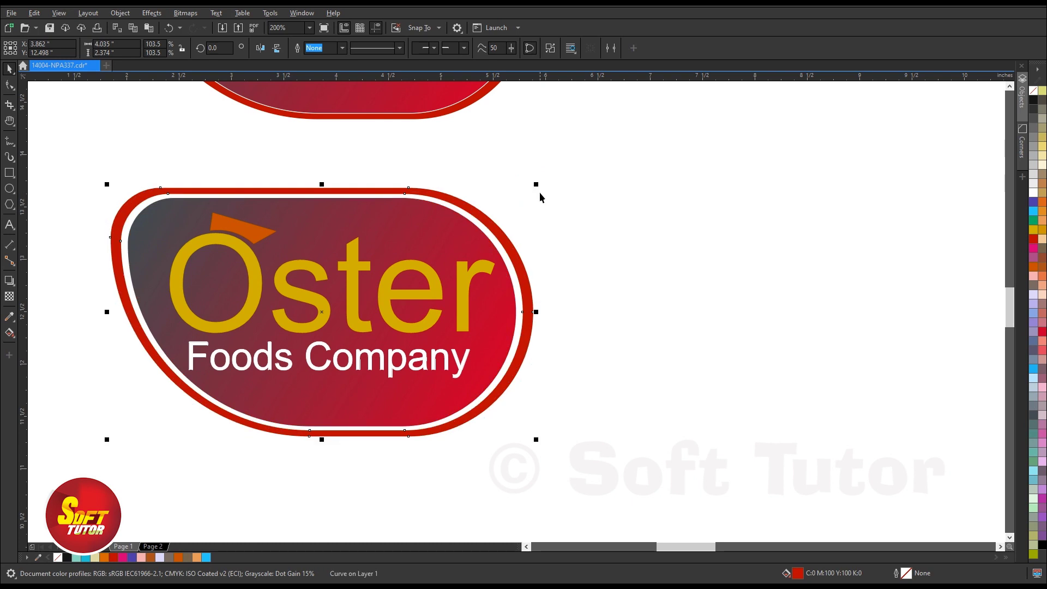
scroll(538, 188, up, 4)
drag(522, 196, 515, 194)
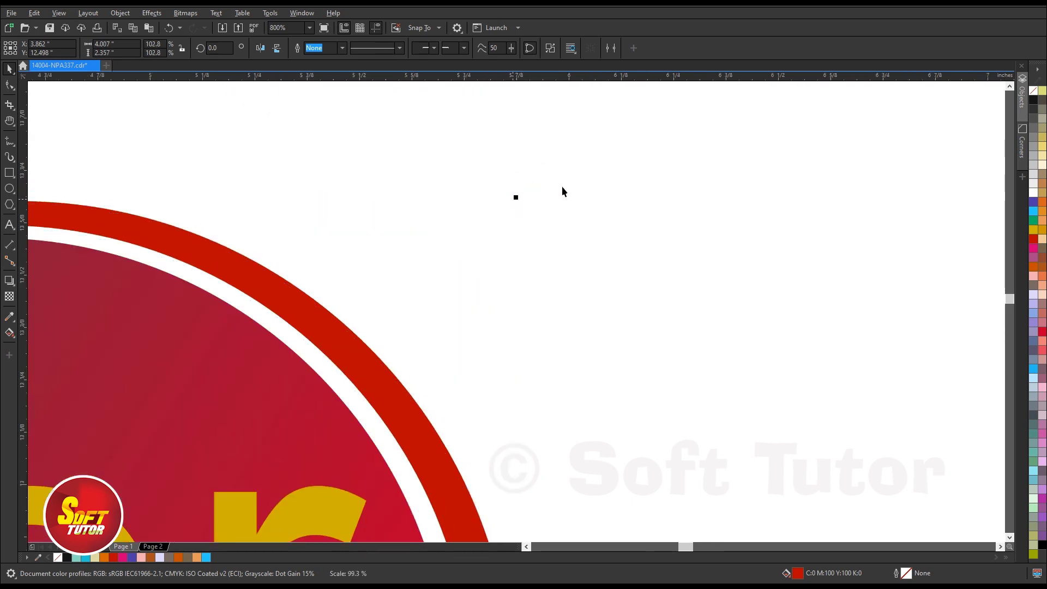
scroll(598, 164, down, 2)
scroll(475, 238, down, 2)
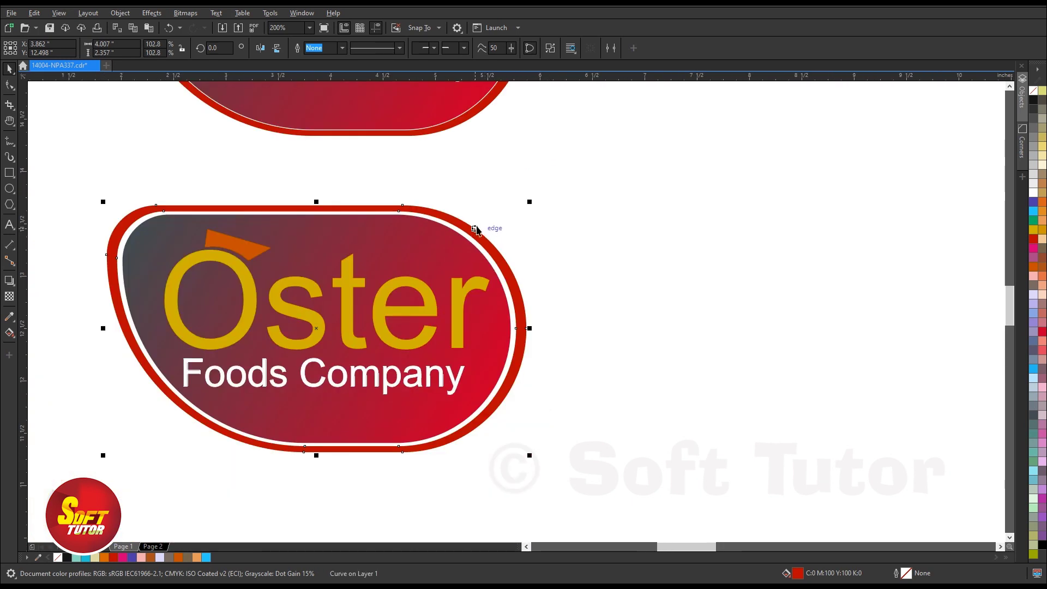
scroll(498, 224, up, 2)
drag(558, 188, 554, 190)
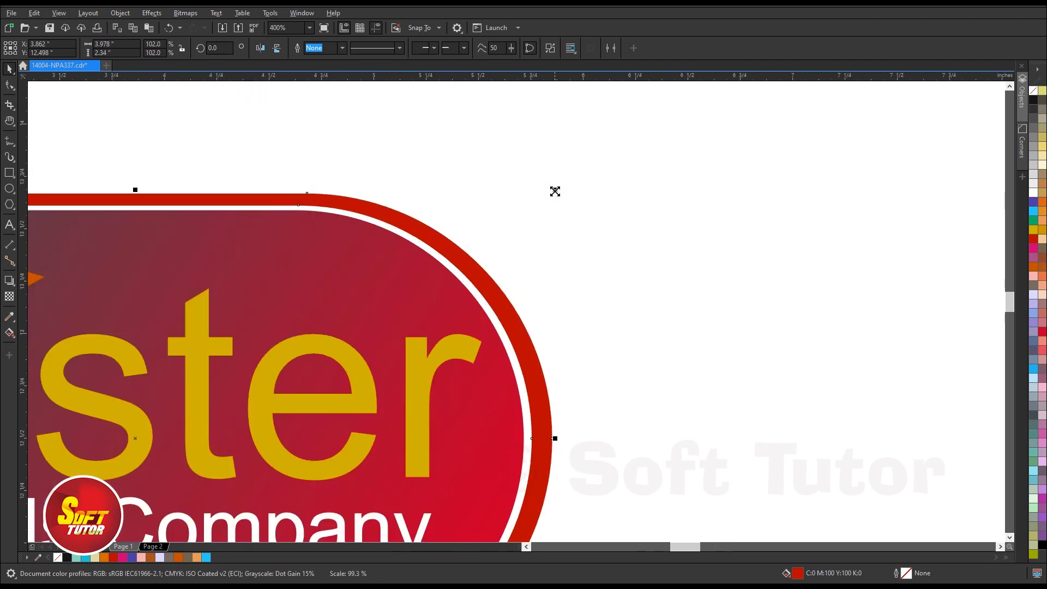
- Fill the inner gradient panel with solid red (C0 M100 Y100 K0)
scroll(554, 190, down, 4)
scroll(467, 230, up, 2)
key(Escape)
click(467, 229)
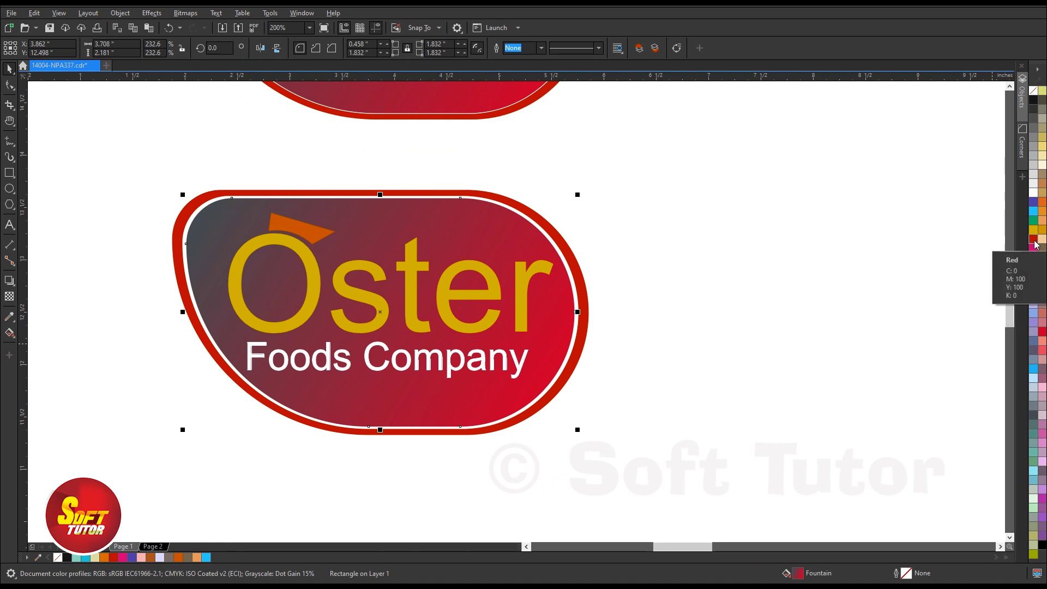
click(1035, 241)
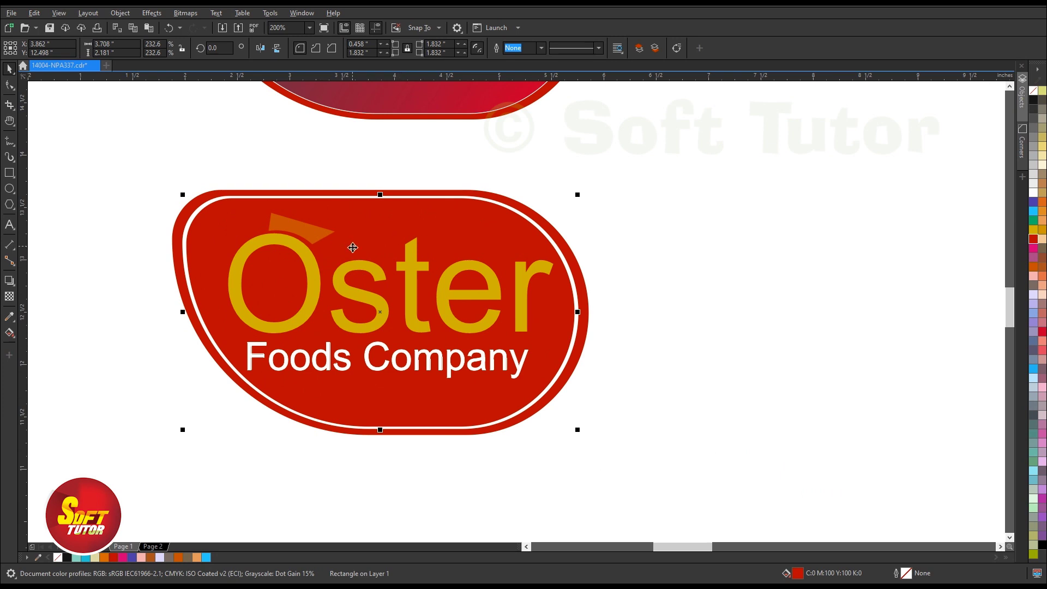
- Trim the Oster and Foods Company lettering out of the red inner panel and remove the white text object
click(421, 240)
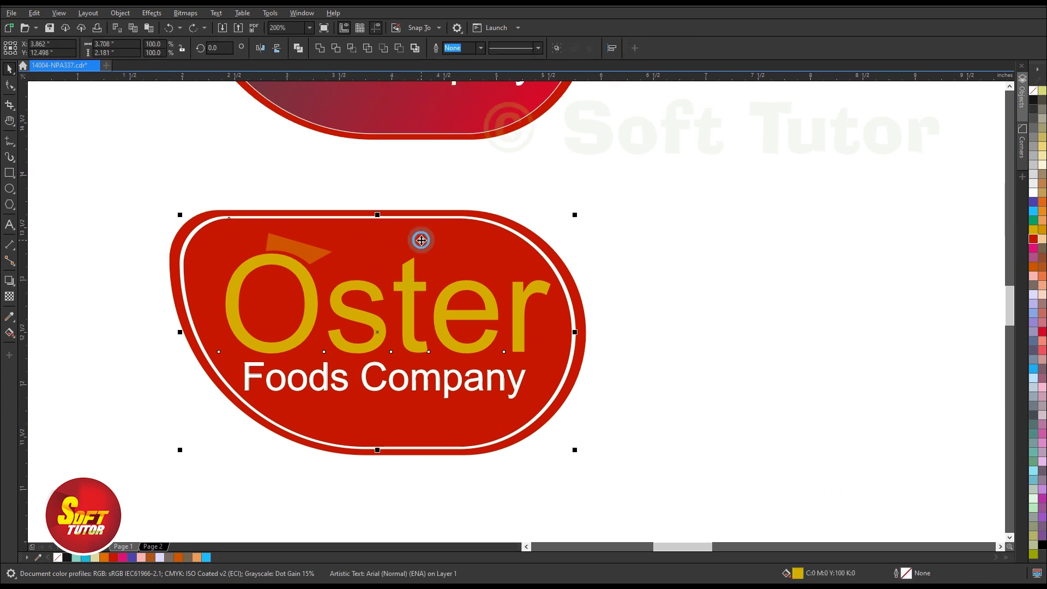
click(336, 51)
click(449, 388)
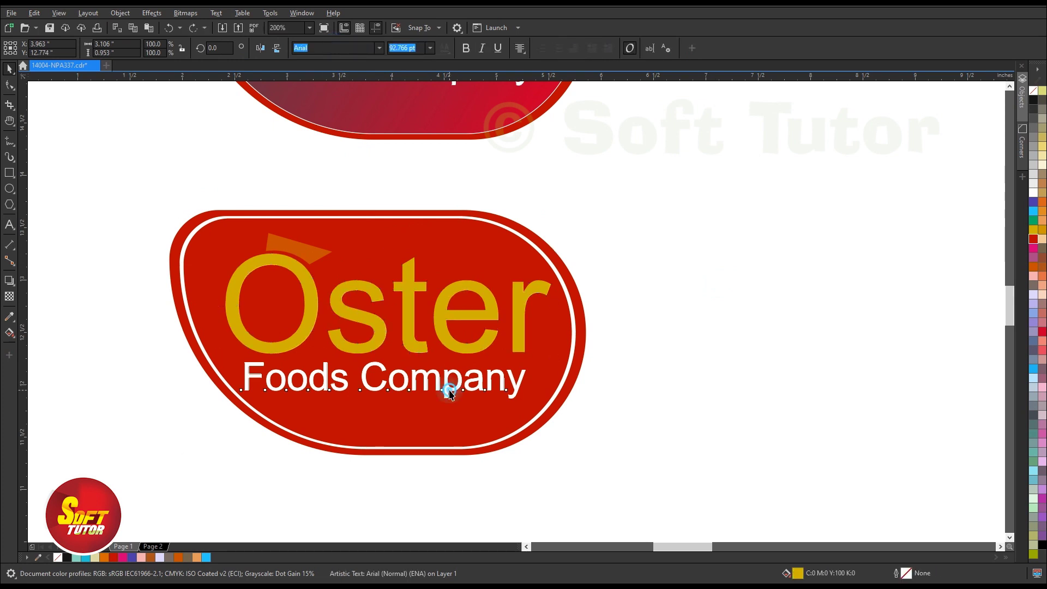
click(552, 378)
click(797, 314)
click(447, 391)
key(Escape)
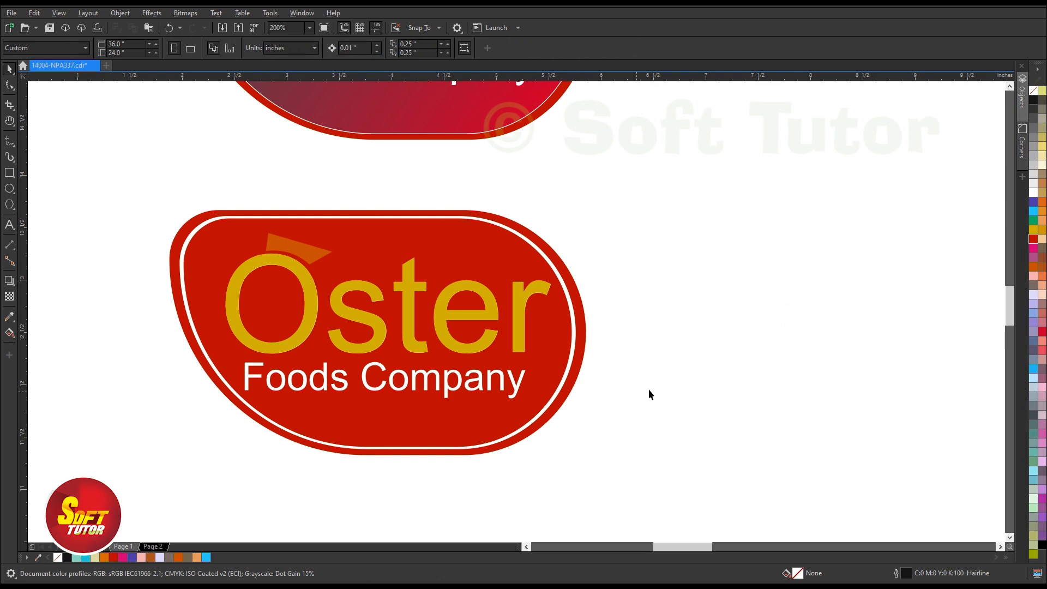
drag(408, 284, 517, 336)
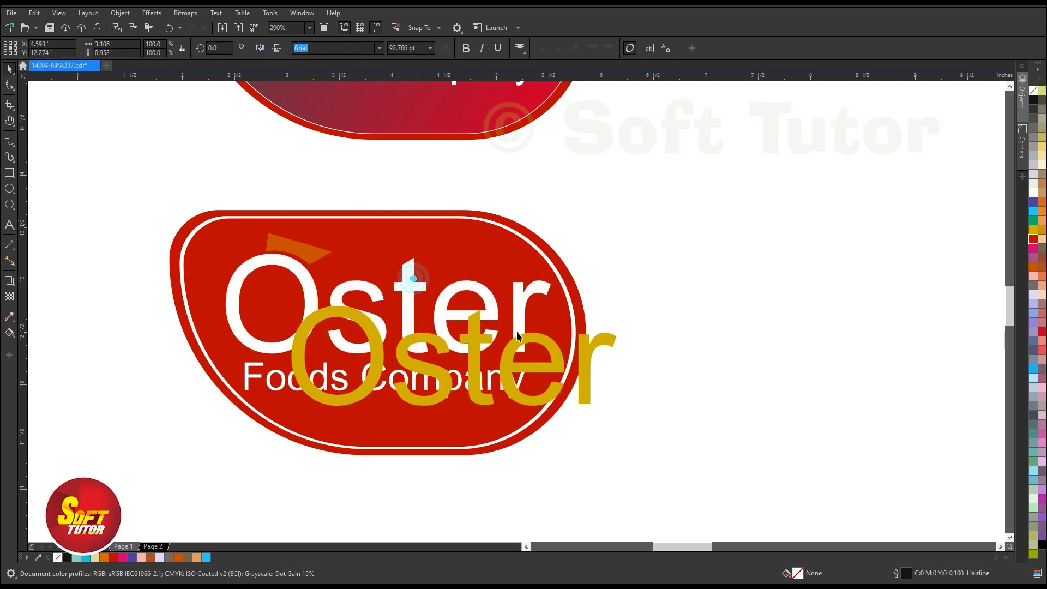
- Trim the orange accent shape above the letter O out of the red inner panel
click(283, 240)
scroll(283, 237, up, 1)
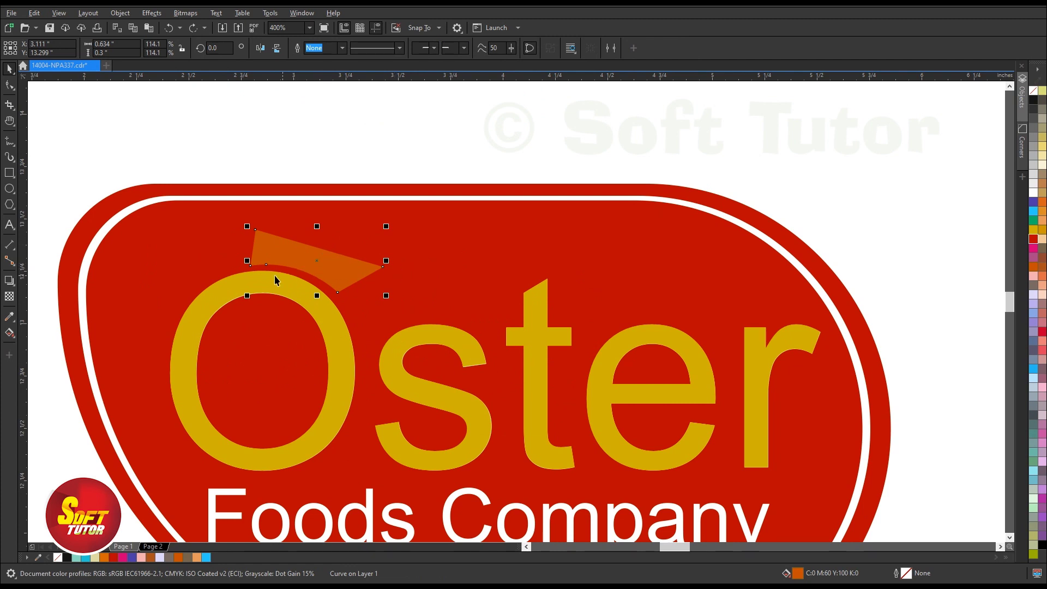
scroll(297, 275, down, 1)
scroll(297, 275, up, 1)
shift+click(412, 250)
click(336, 47)
click(376, 168)
scroll(293, 167, down, 1)
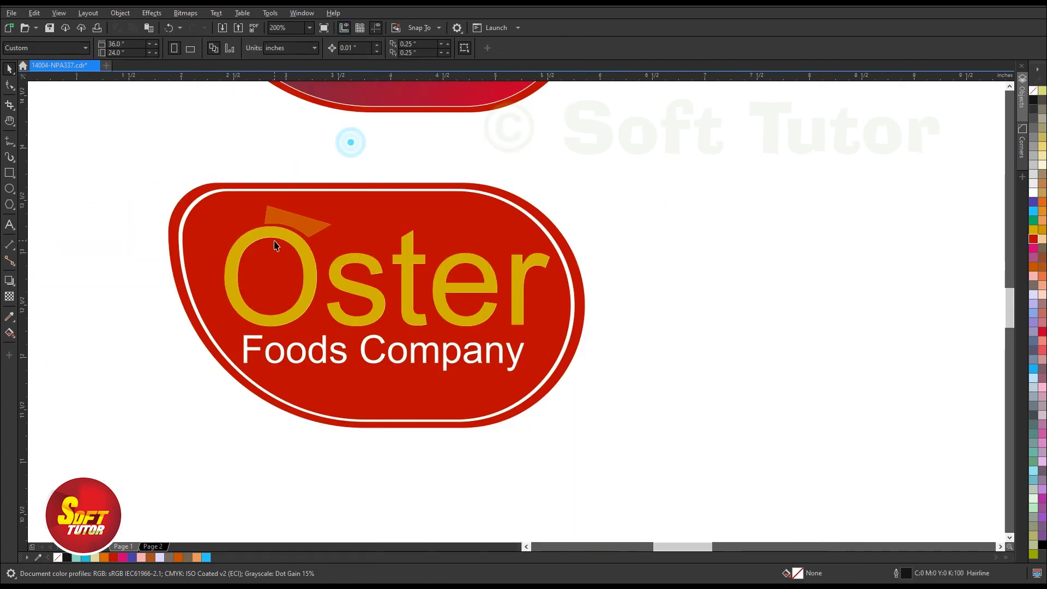
click(316, 228)
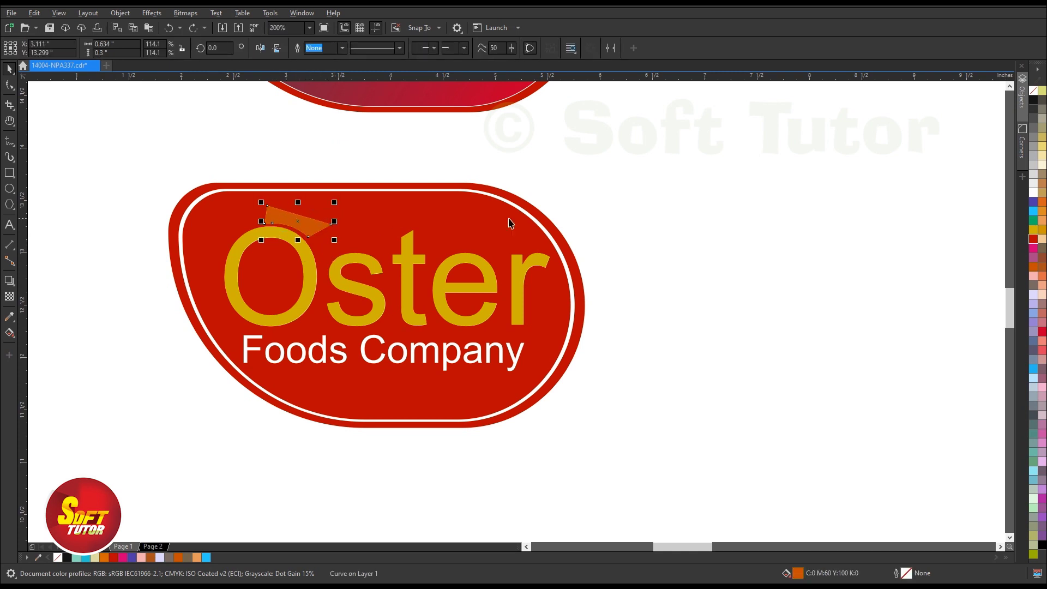
click(297, 181)
mouse_move(364, 207)
mouse_down()
mouse_move(413, 192)
mouse_move(365, 206)
mouse_up()
click(299, 224)
click(327, 322)
key(Escape)
- Place a duplicate of the trimmed red logo to the right of it
scroll(155, 295, down, 2)
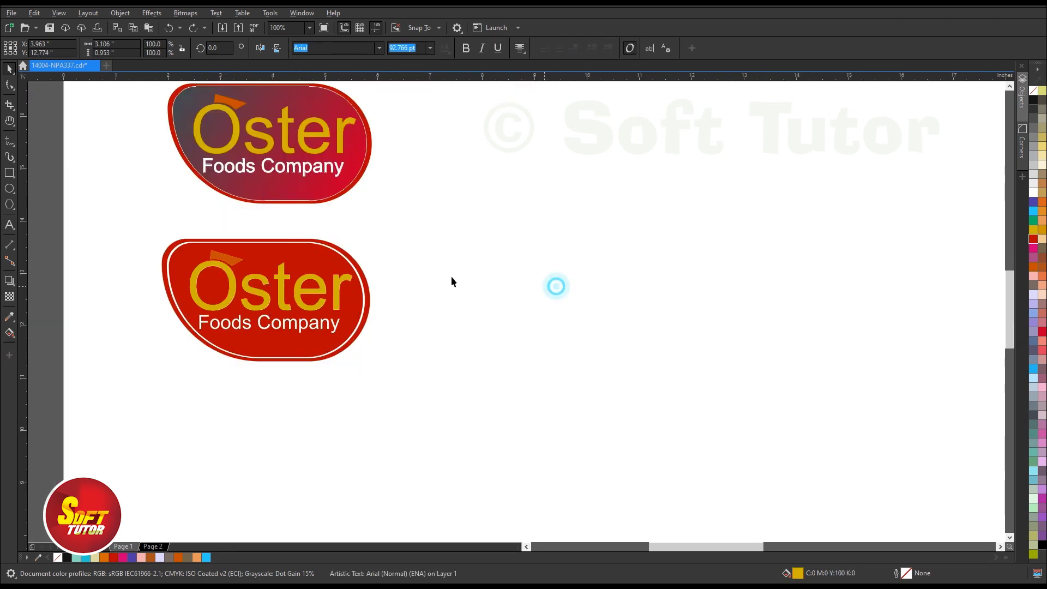
drag(144, 222, 526, 435)
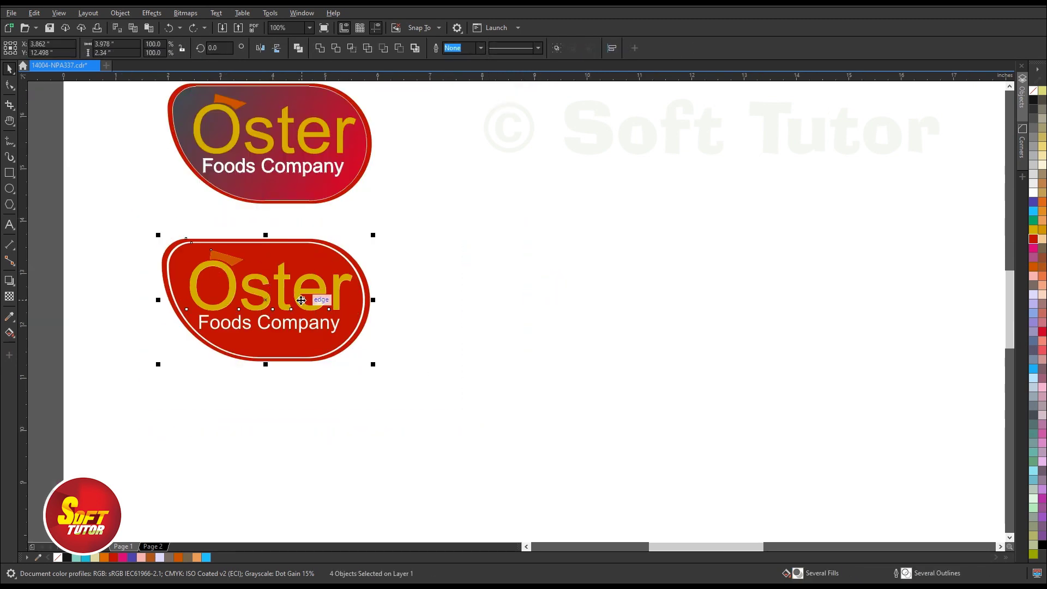
drag(295, 301, 507, 285)
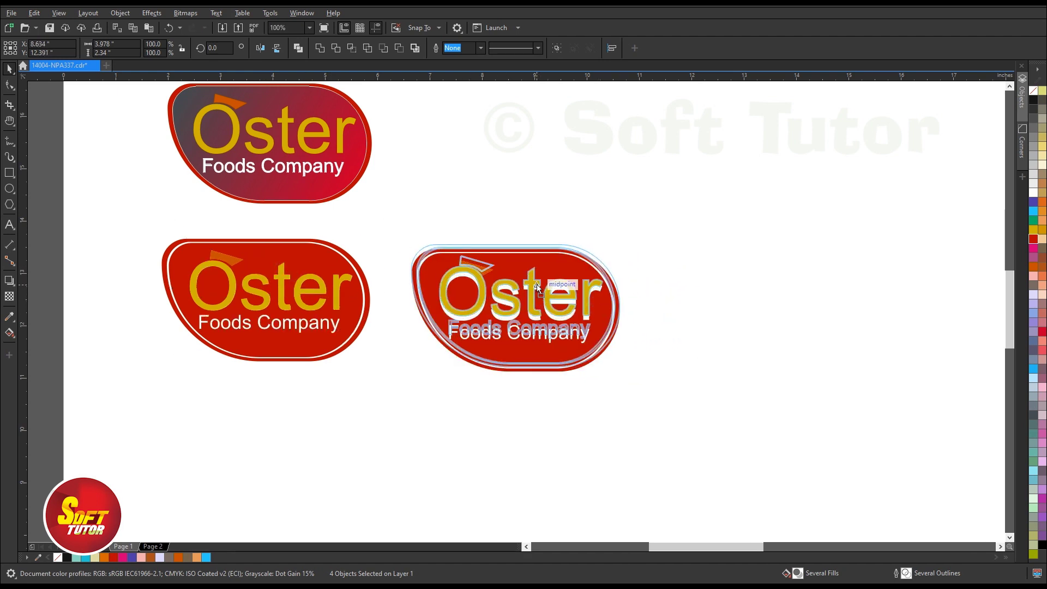
click(624, 270)
- Combine the red border ring and the red inner panel of the new duplicate into one curve
scroll(625, 270, up, 2)
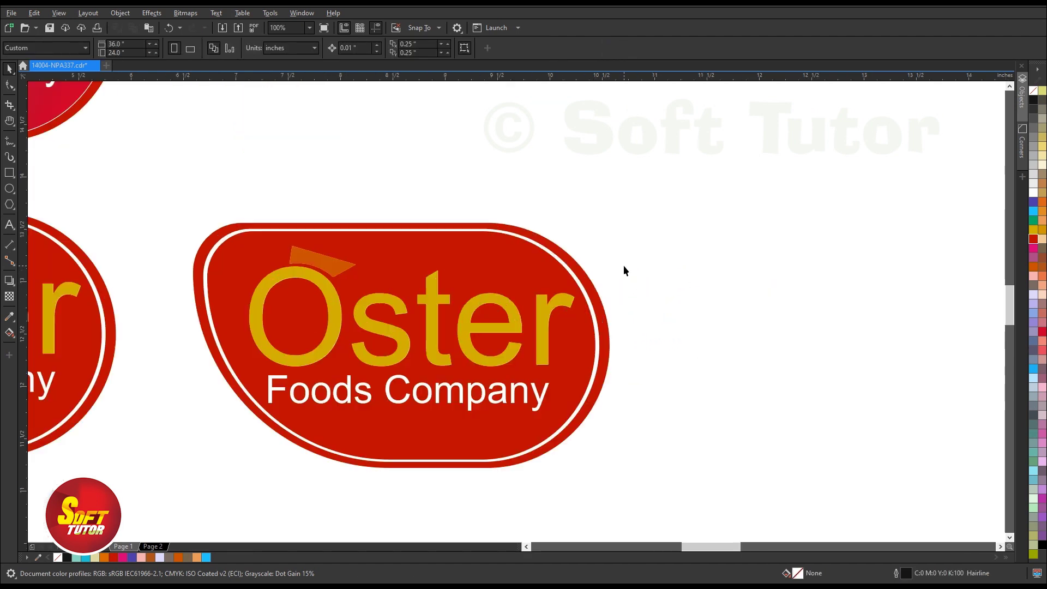
click(323, 228)
shift+click(373, 231)
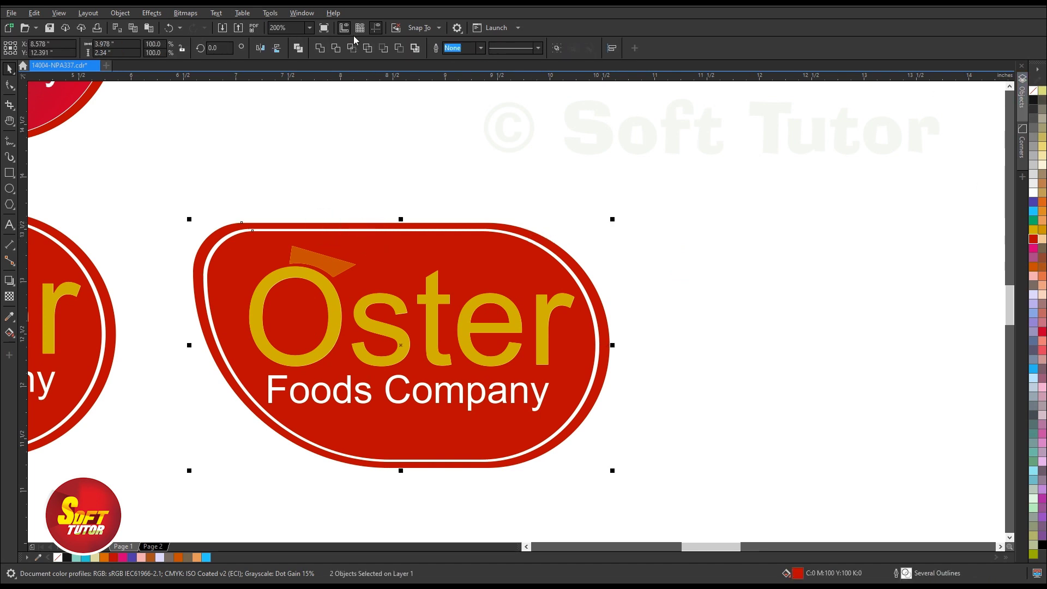
click(298, 48)
scroll(223, 290, down, 1)
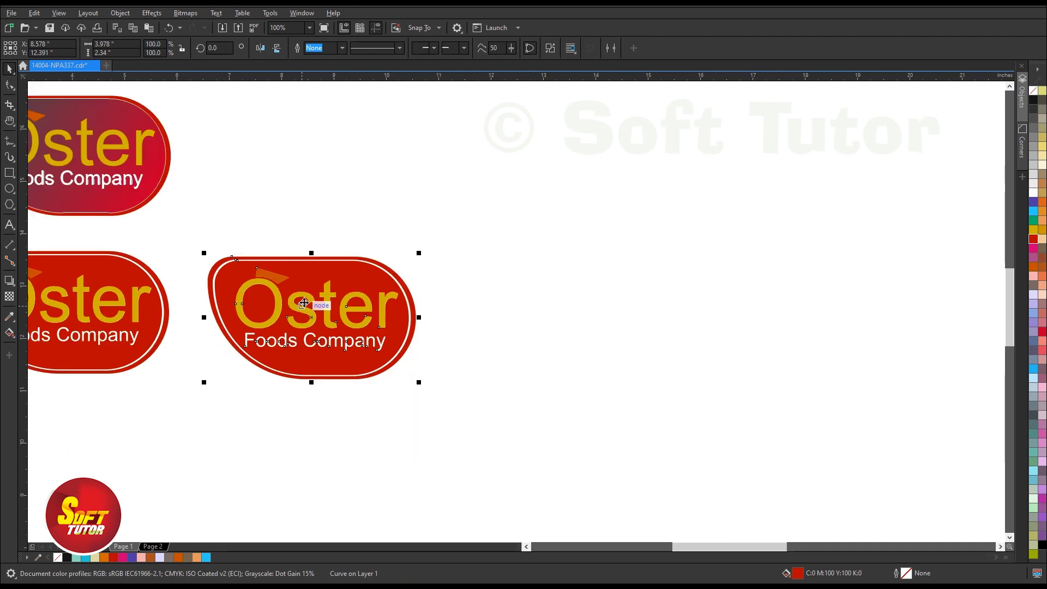
- Duplicate the rightmost red logo beside itself and delete the red badge curve from the copy, keeping the yellow lettering and orange accent
drag(487, 210, 184, 432)
drag(318, 301, 554, 310)
click(779, 299)
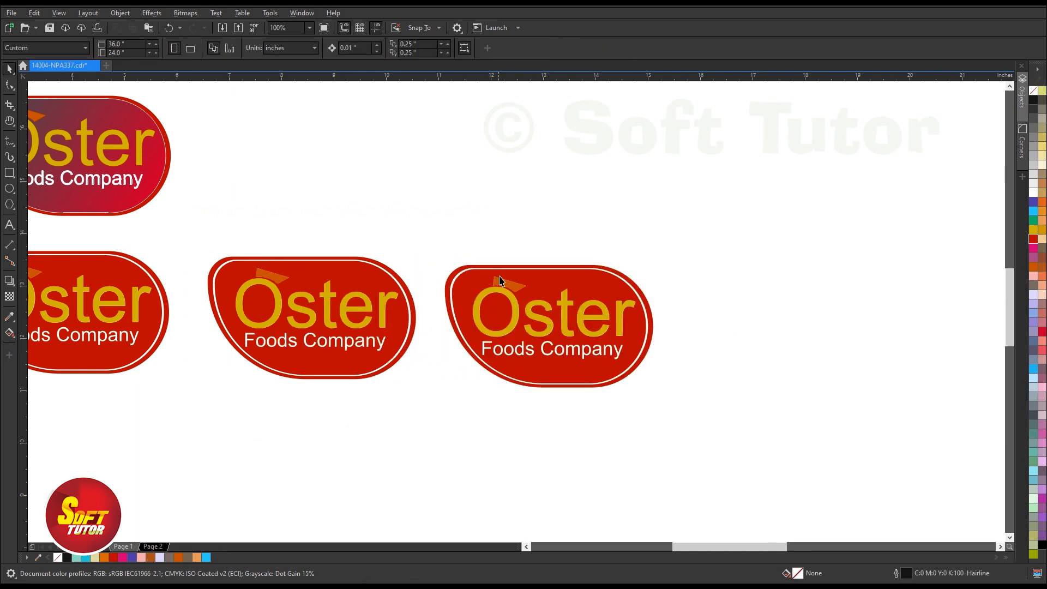
click(549, 275)
key(Delete)
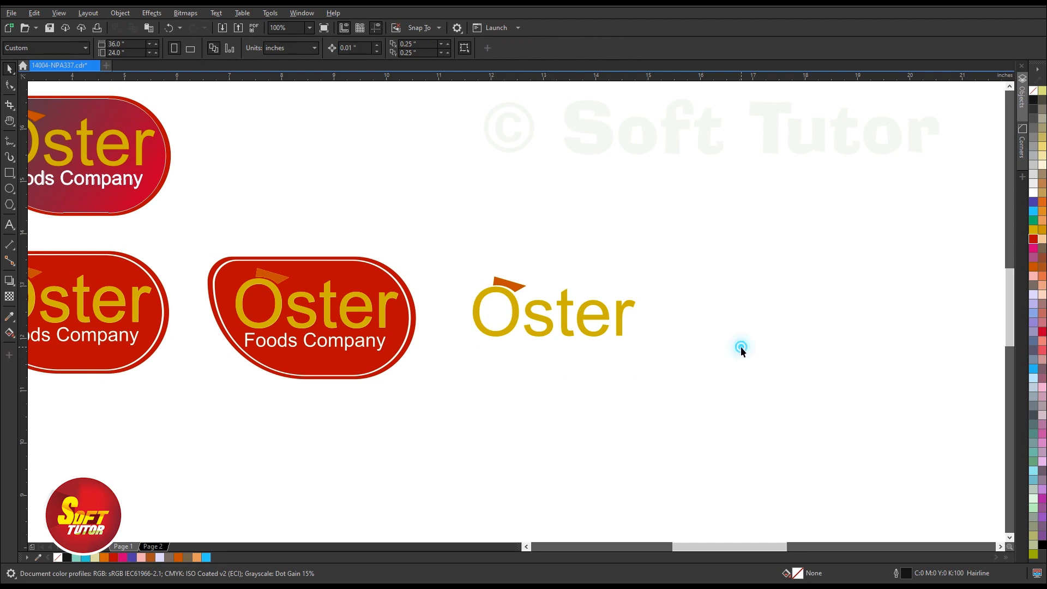
- Duplicate the yellow Oster lettering and orange accent to the right, and delete the lettering from the copy so only the accent remains
scroll(626, 305, up, 2)
click(460, 290)
scroll(424, 294, down, 2)
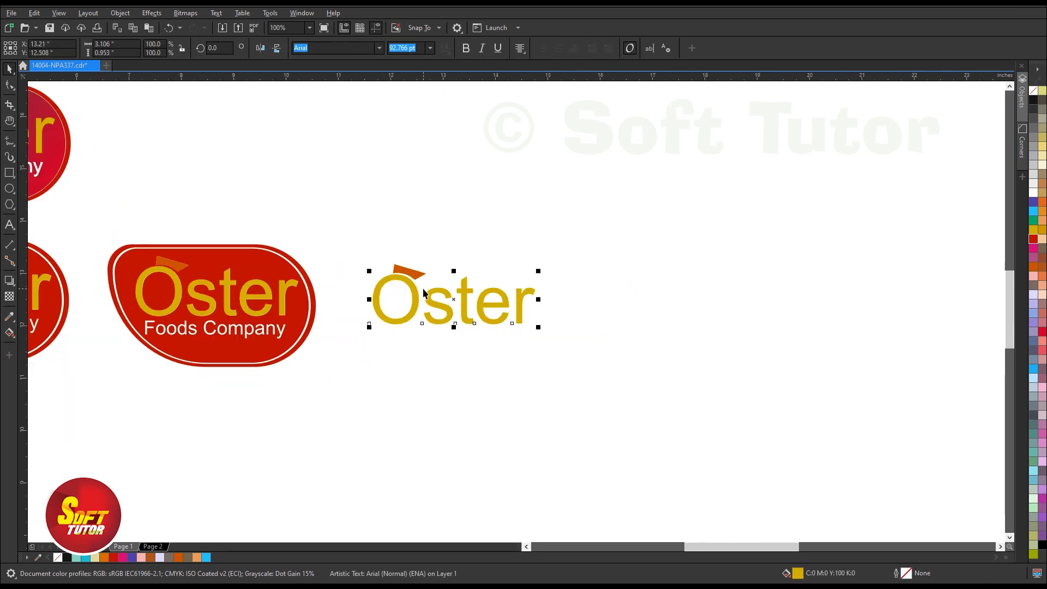
drag(334, 238, 622, 374)
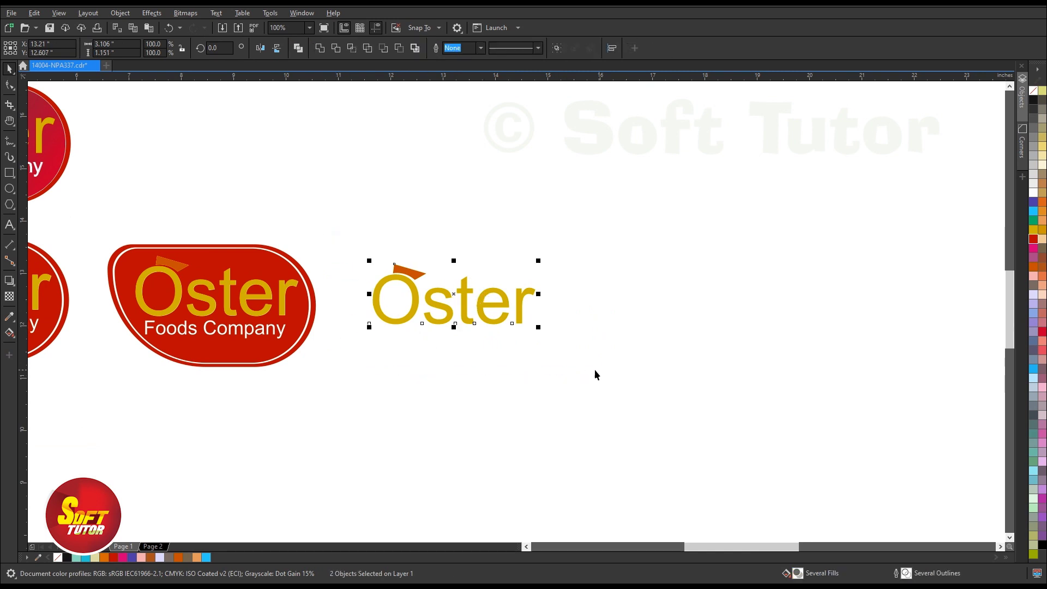
click(628, 332)
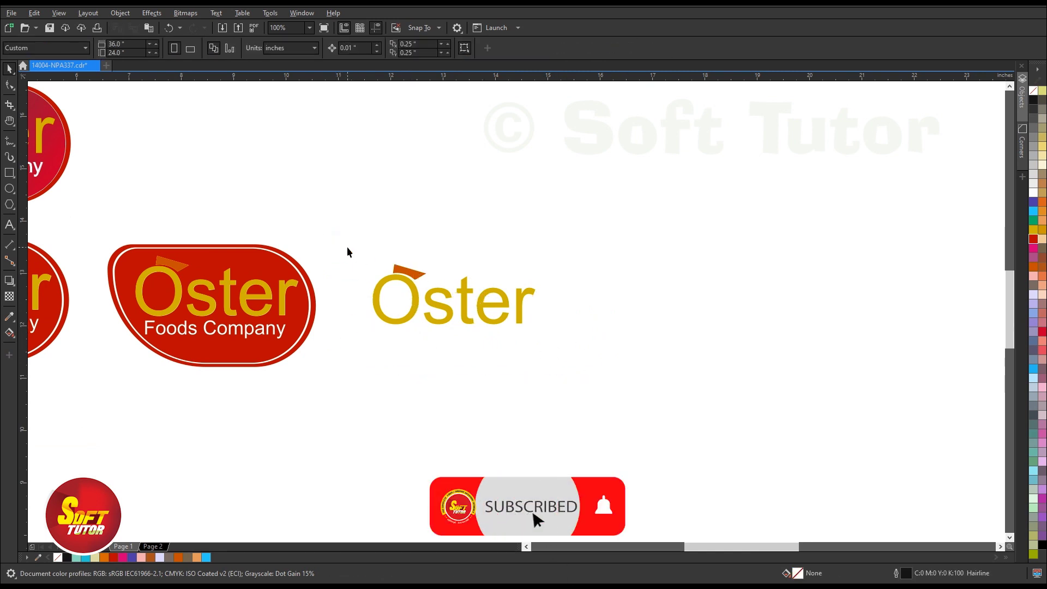
drag(349, 252, 538, 367)
drag(467, 294, 695, 294)
click(889, 304)
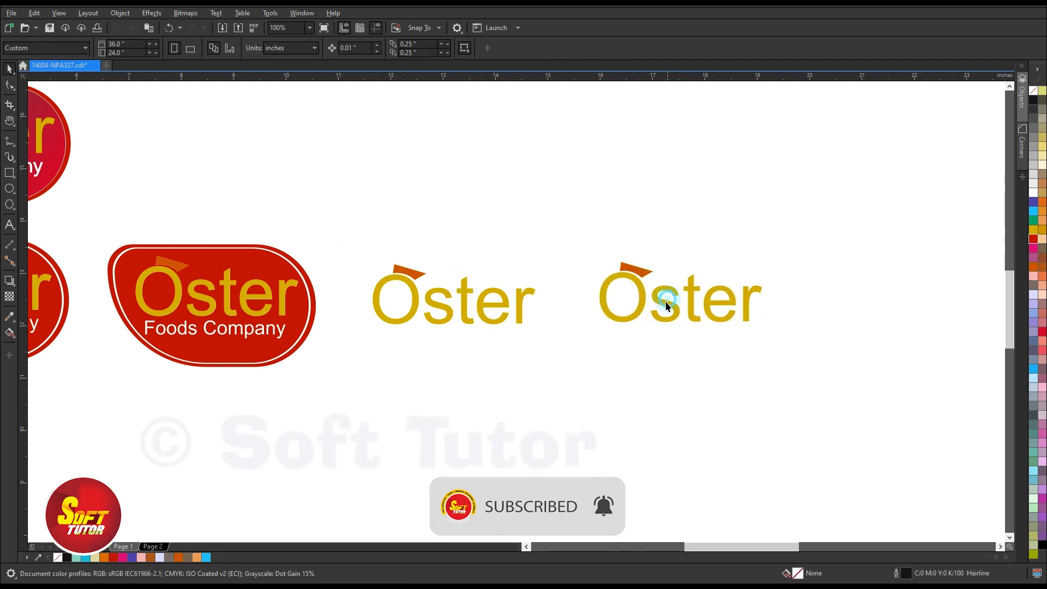
click(665, 301)
key(Delete)
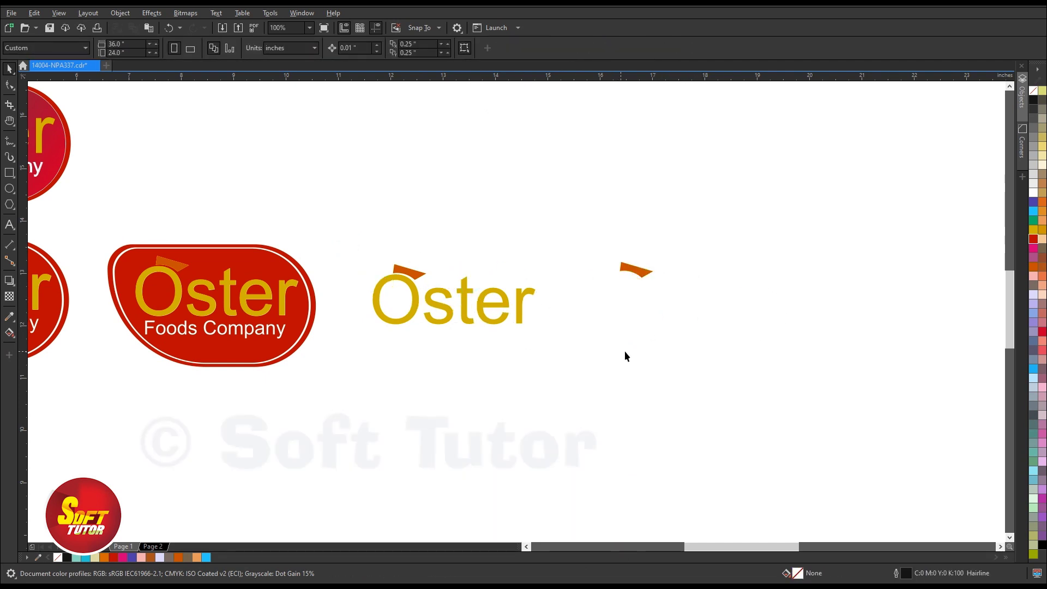
- Delete the yellow Oster lettering and the orange accent from the combined red badge, leaving only its cut-outs
key(h)
drag(332, 360, 324, 296)
drag(382, 330, 184, 239)
key(space)
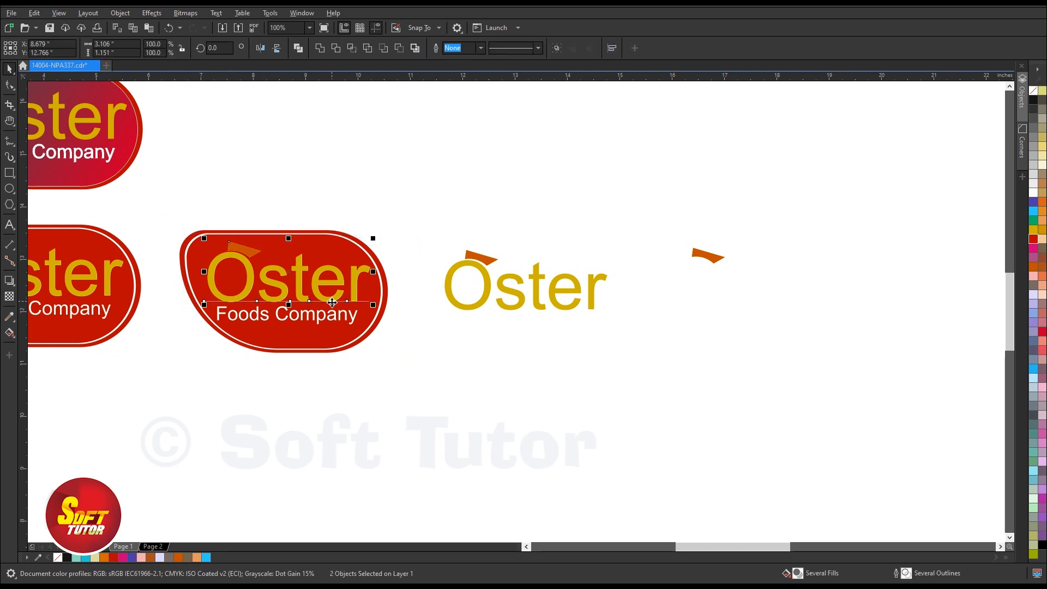
key(Delete)
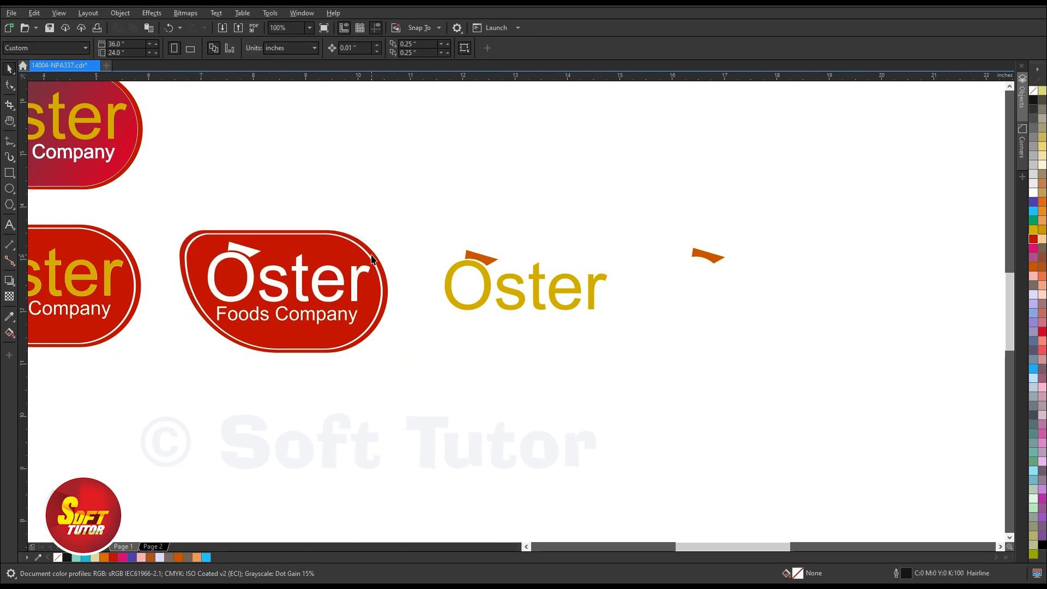
- Duplicate the row of separated badge, lettering and accent parts directly below and fill the copies with black
key(h)
drag(697, 261, 753, 269)
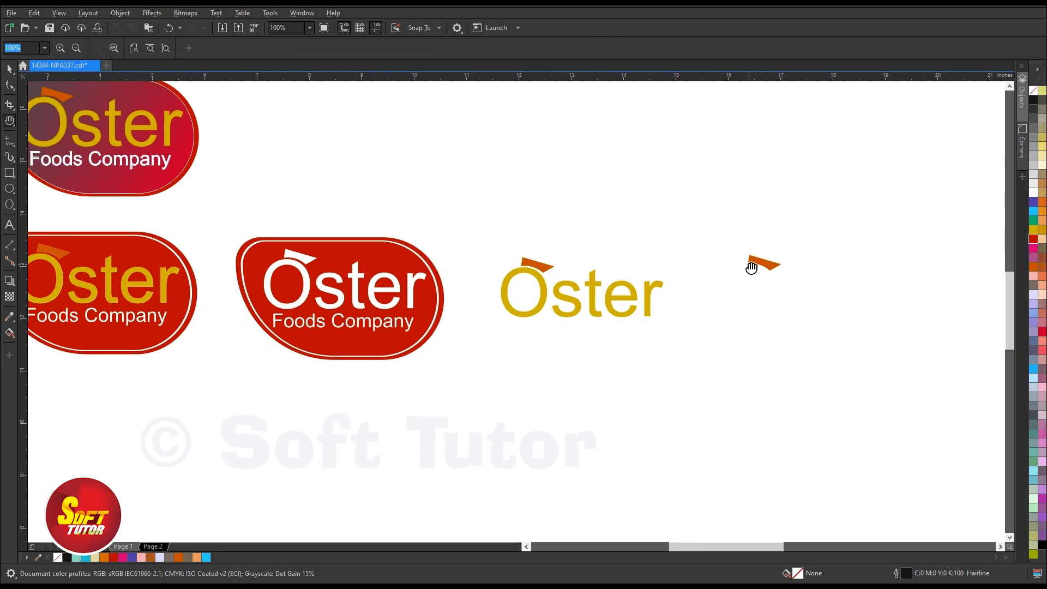
key(space)
drag(473, 267, 476, 422)
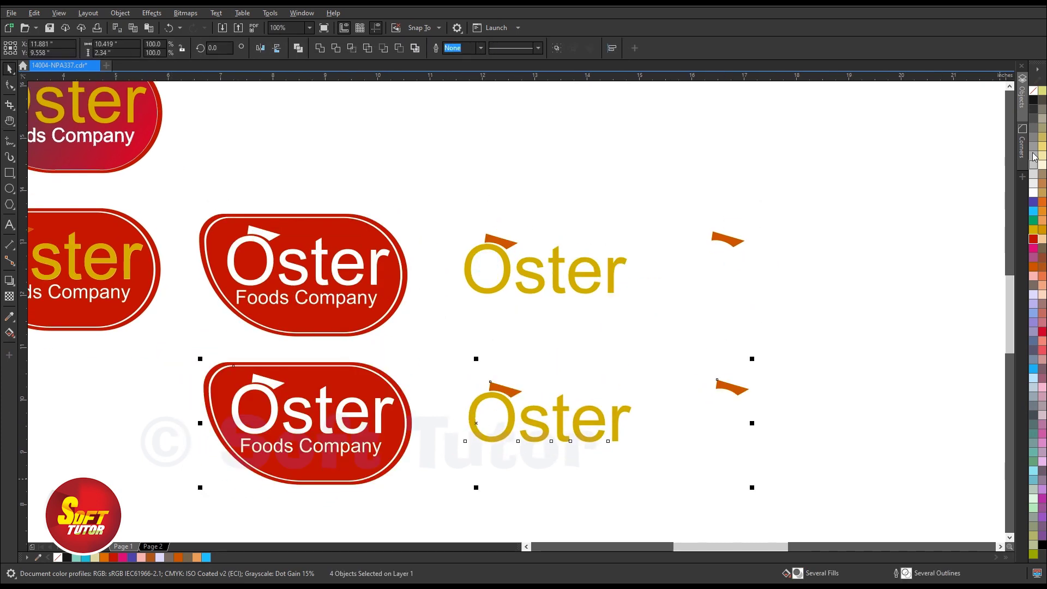
click(1035, 101)
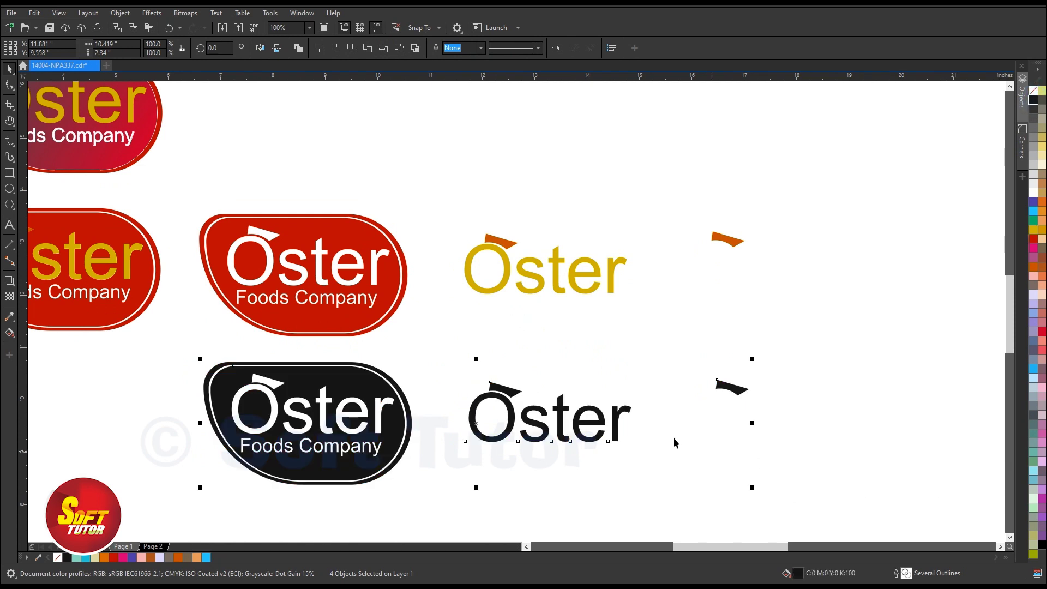
scroll(939, 319, down, 1)
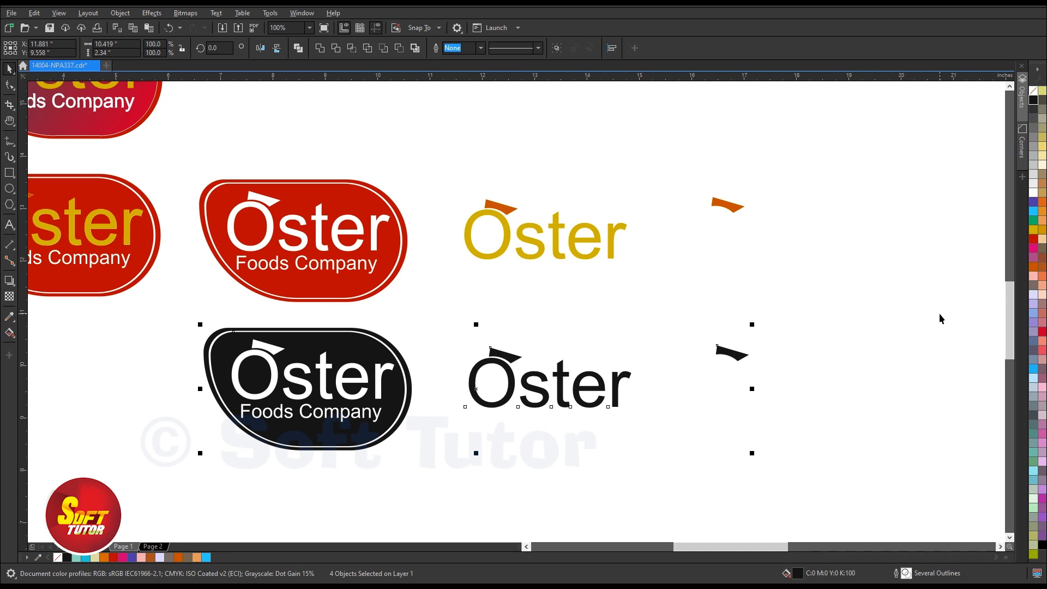
- Delete the accent above the O from both the black and the yellow Oster lettering
click(863, 308)
click(507, 355)
key(Delete)
click(498, 353)
key(Delete)
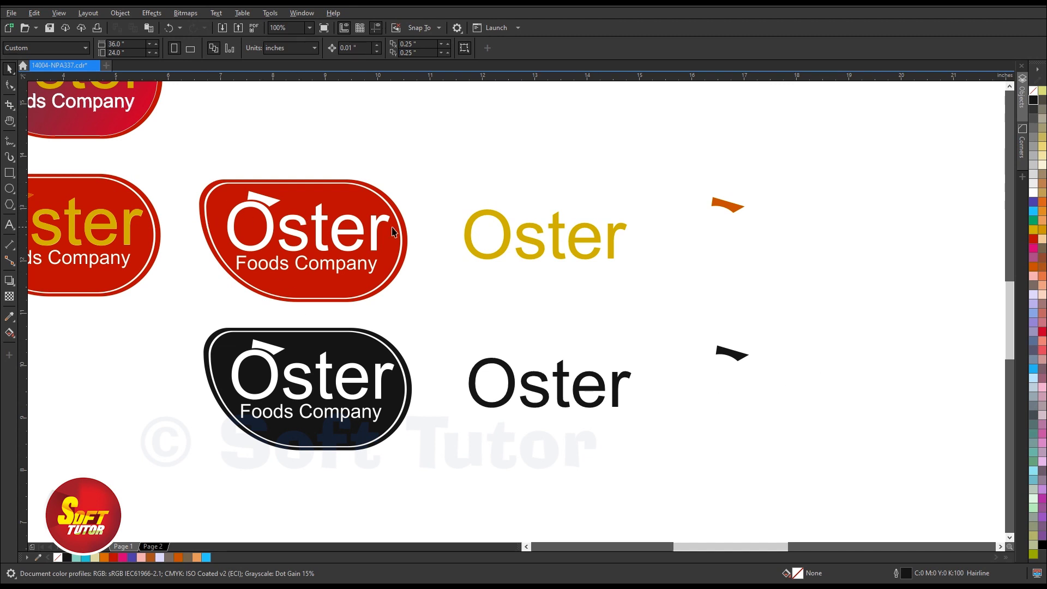
- Examine the separated colour parts alongside the full red logo and the row of black copies
key(h)
drag(424, 287, 564, 256)
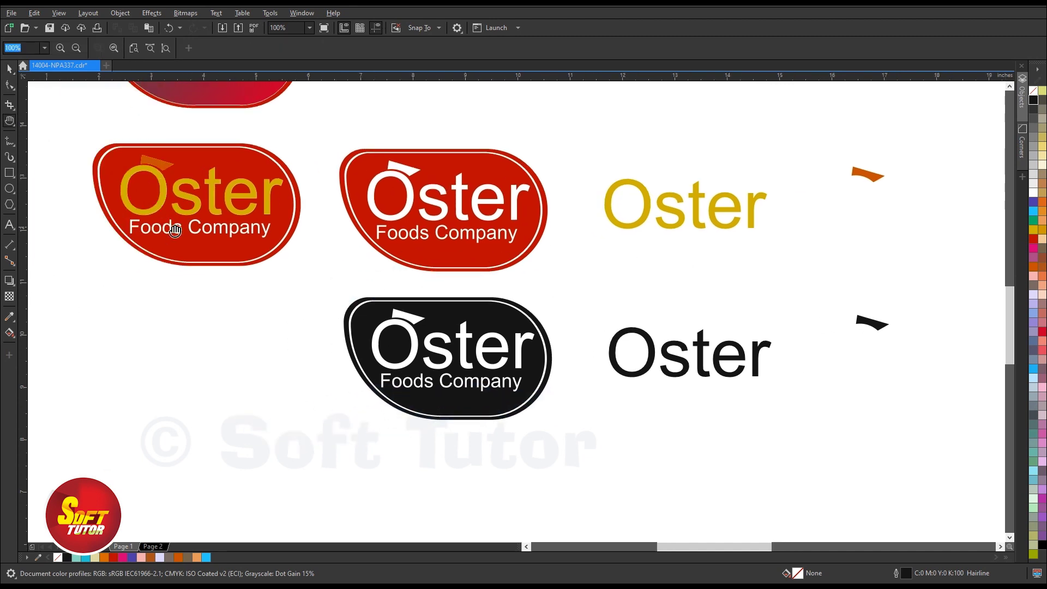
drag(249, 240, 227, 241)
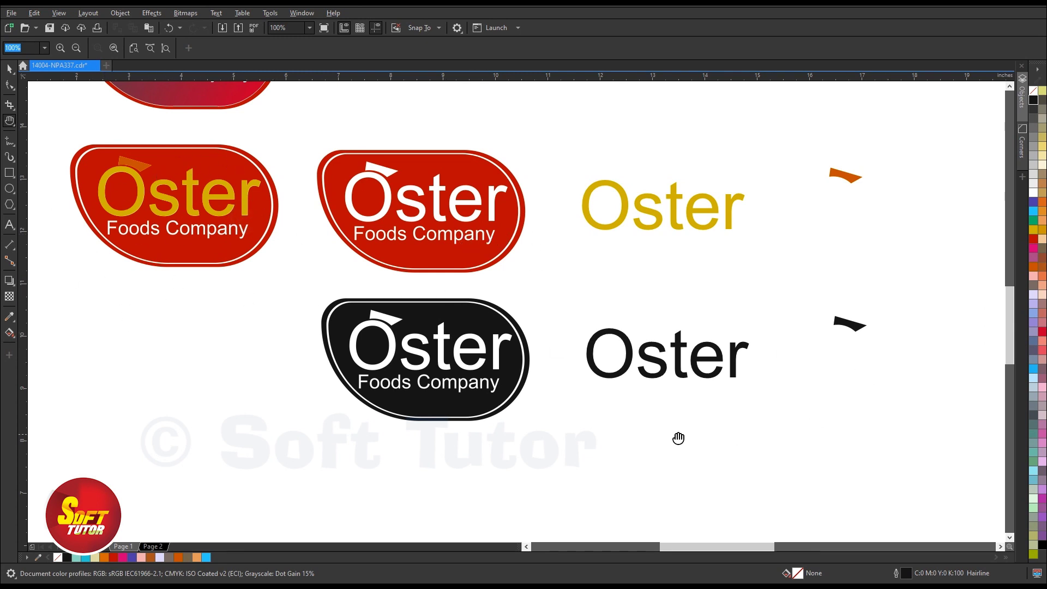
drag(629, 436, 624, 409)
key(space)
click(442, 289)
drag(288, 262, 973, 427)
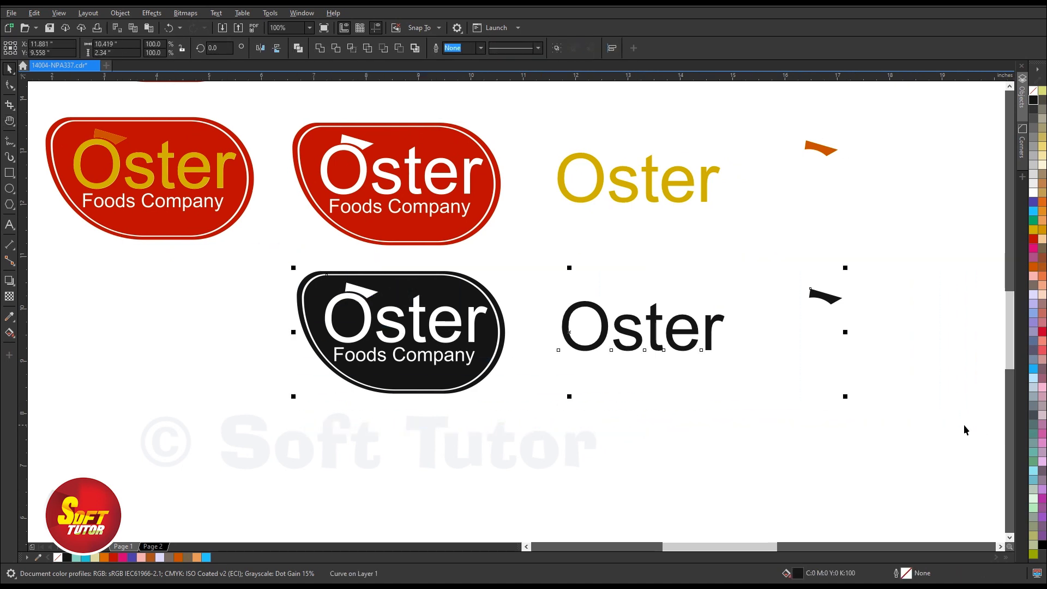
click(910, 426)
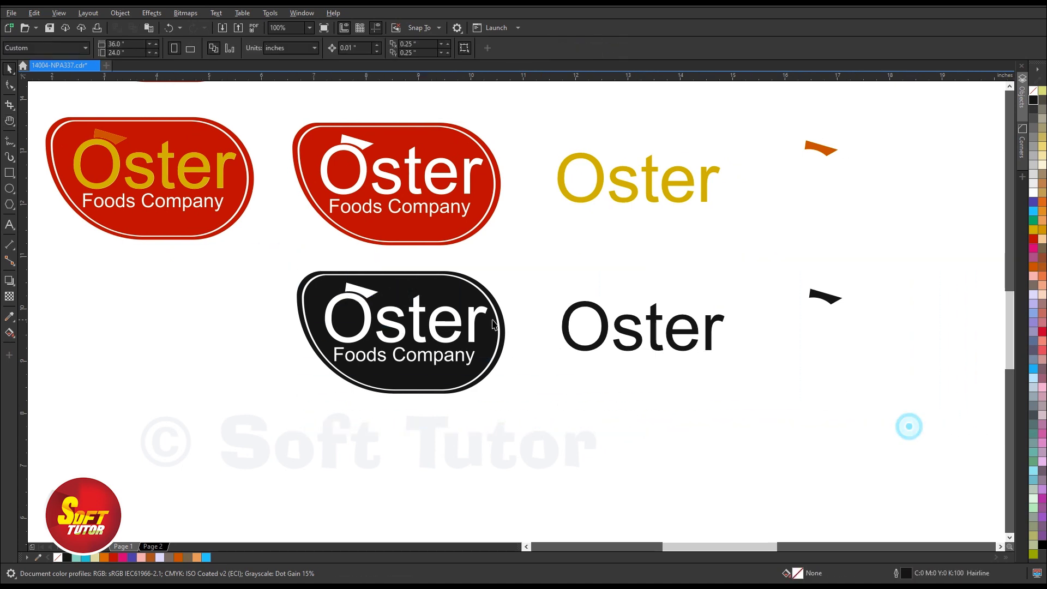
- Fill the black badge with red and the black Oster lettering with yellow, placing the lettering over its cut-out in the badge
click(456, 299)
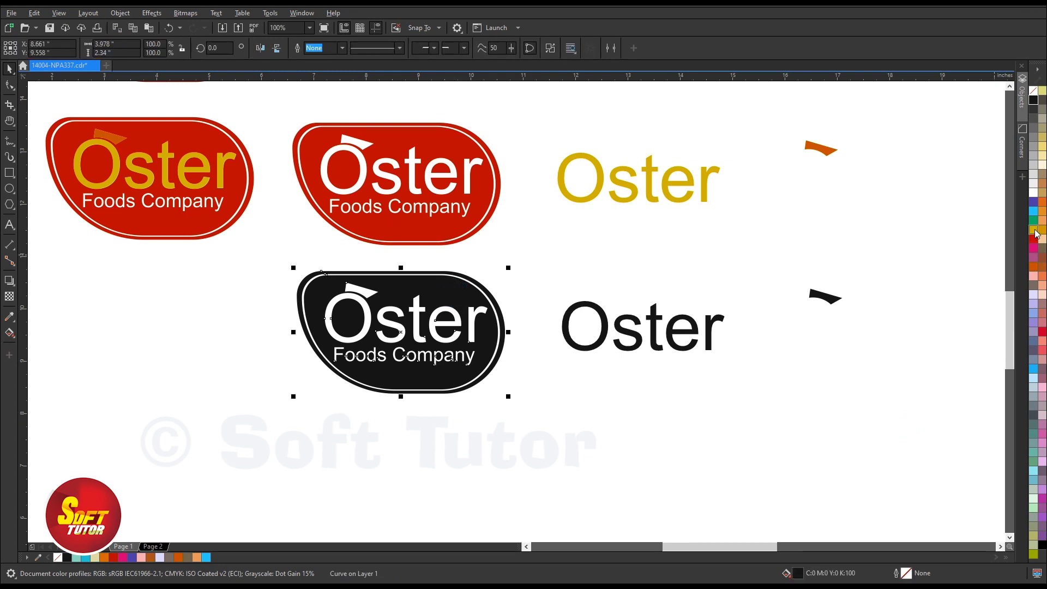
click(1034, 238)
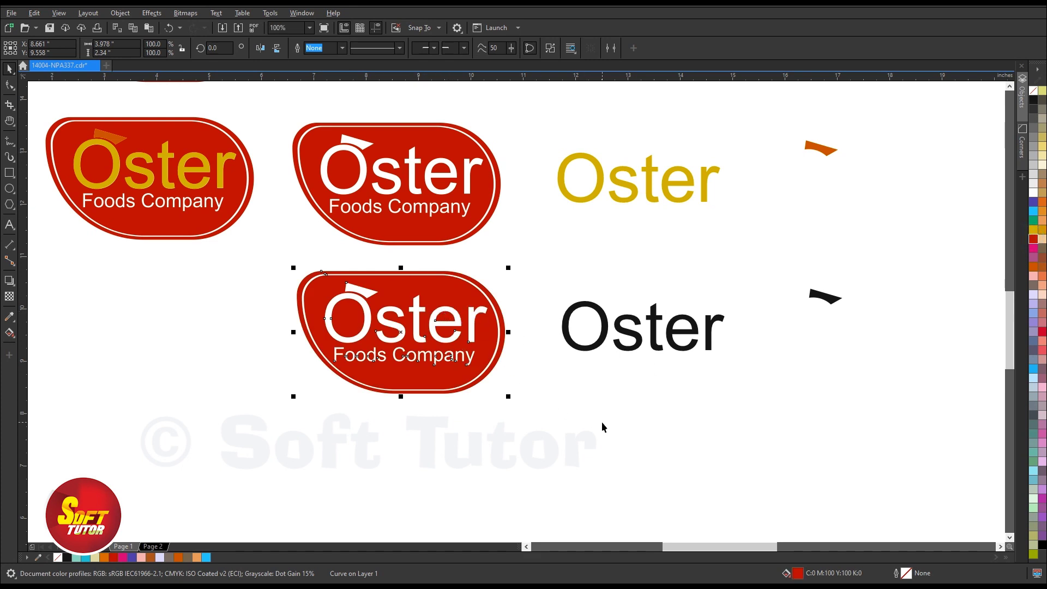
click(641, 335)
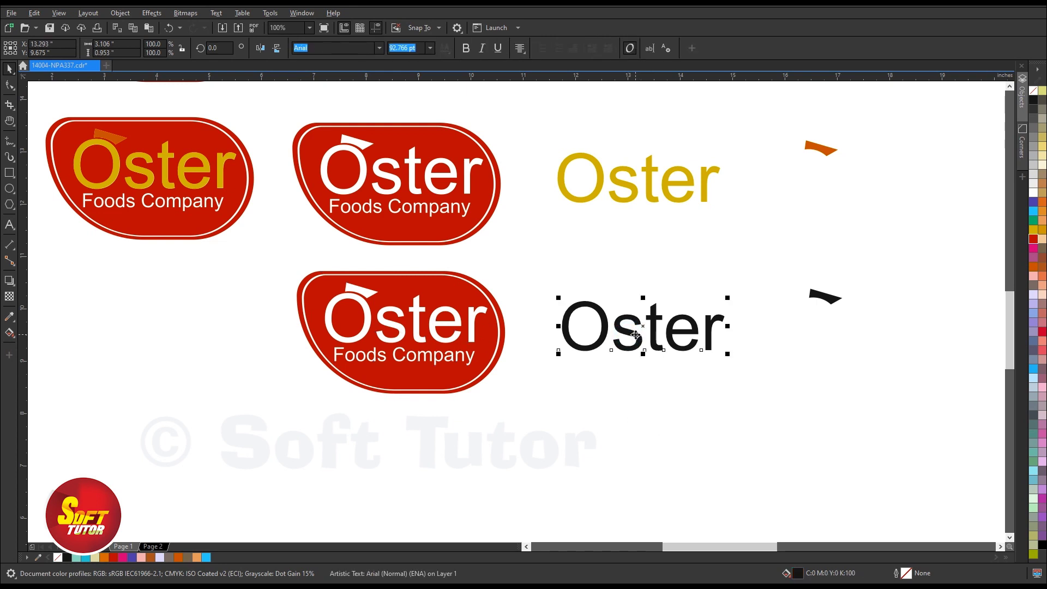
click(1034, 230)
mouse_move(643, 325)
mouse_down()
mouse_move(455, 332)
mouse_move(404, 319)
mouse_move(431, 304)
mouse_up()
scroll(417, 314, up, 2)
scroll(431, 304, down, 2)
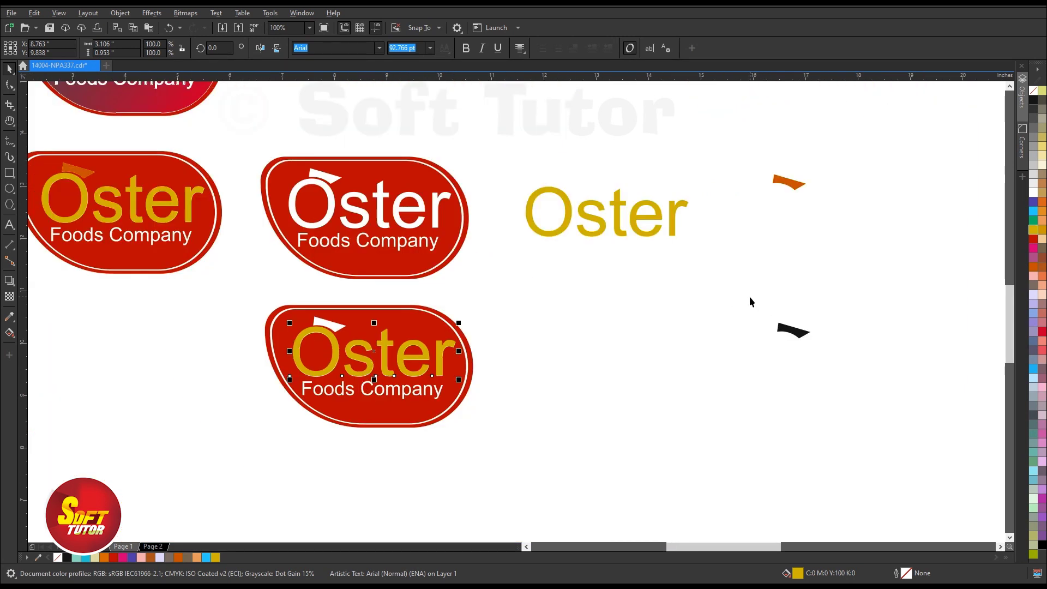
- Place the black accent shape over its cut-out above the letter O in the lower badge
click(793, 331)
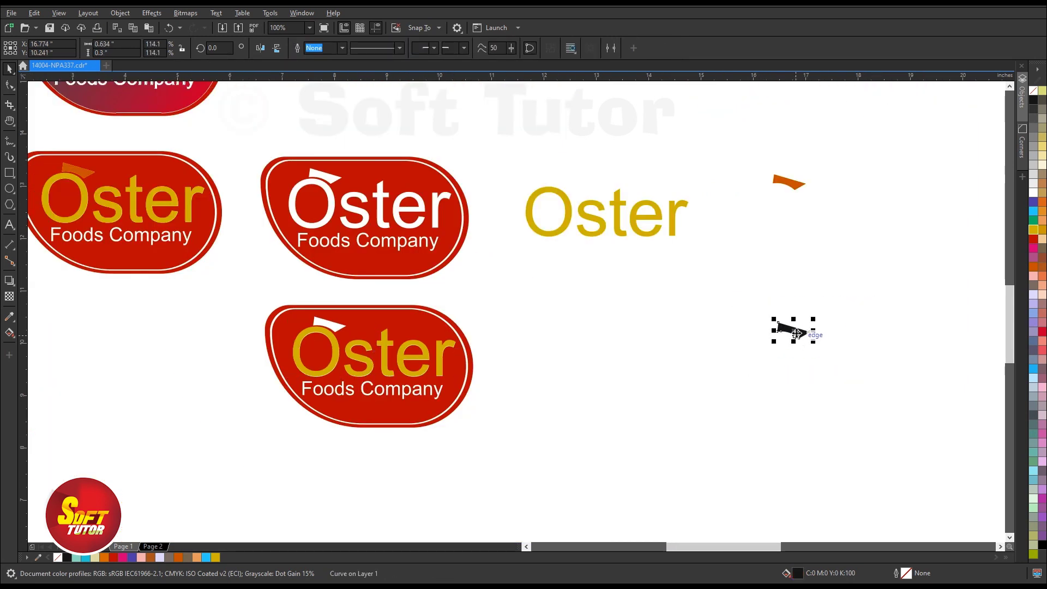
drag(797, 333, 355, 335)
scroll(329, 328, up, 3)
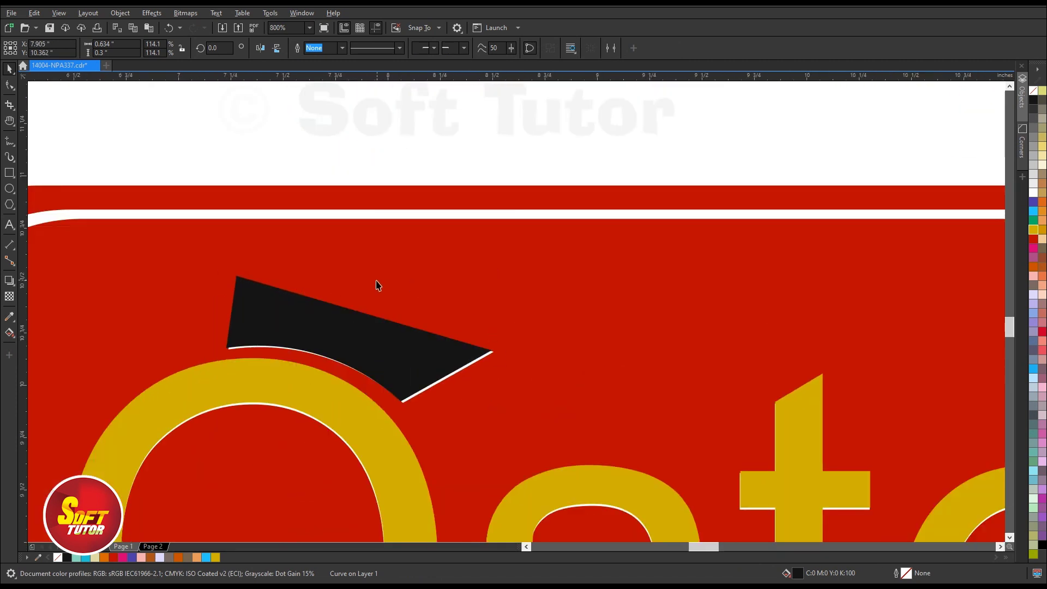
scroll(376, 285, down, 1)
scroll(991, 332, down, 1)
- Try cyan and yellow fills on the accent above the O in the lower badge, and settle on orange
click(1034, 267)
click(1037, 236)
click(1034, 229)
click(1034, 211)
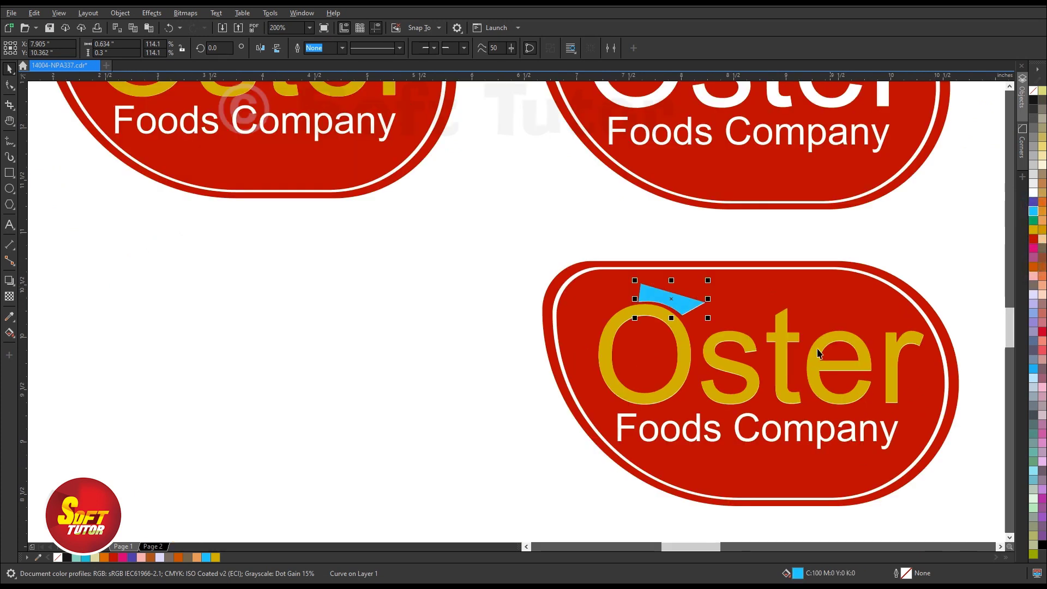
scroll(380, 319, down, 1)
scroll(542, 285, up, 1)
click(1034, 229)
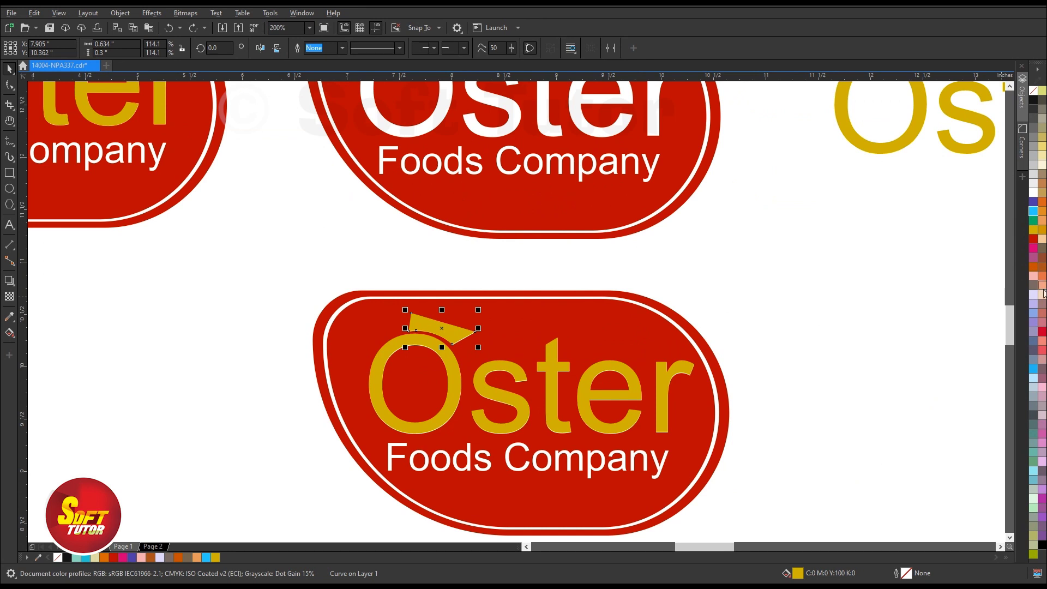
click(1035, 270)
scroll(368, 369, down, 1)
click(687, 362)
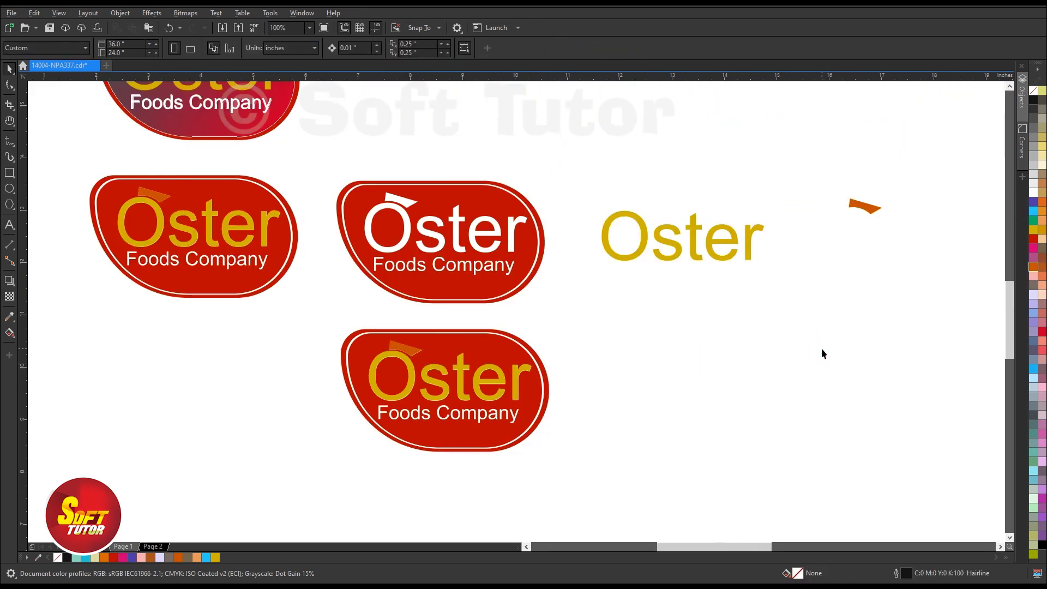
click(715, 360)
scroll(349, 281, down, 1)
scroll(336, 194, up, 2)
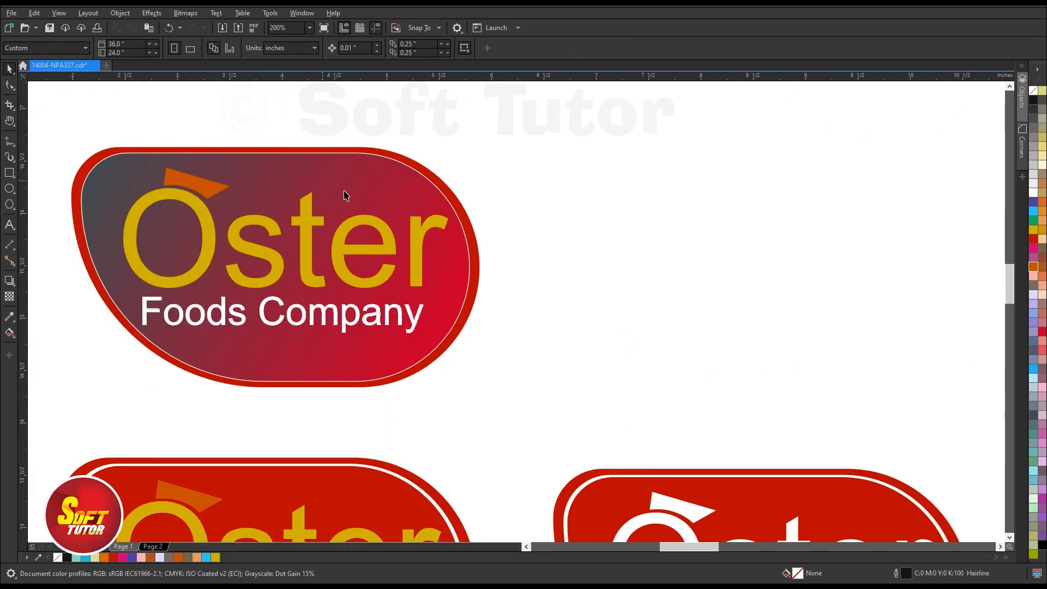
scroll(280, 292, down, 2)
scroll(330, 369, up, 1)
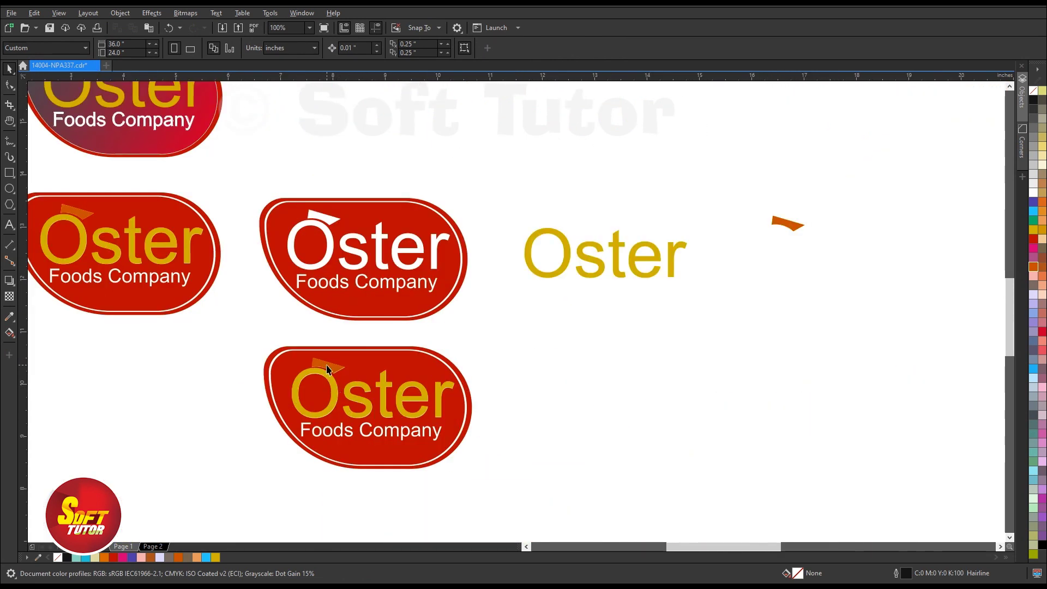